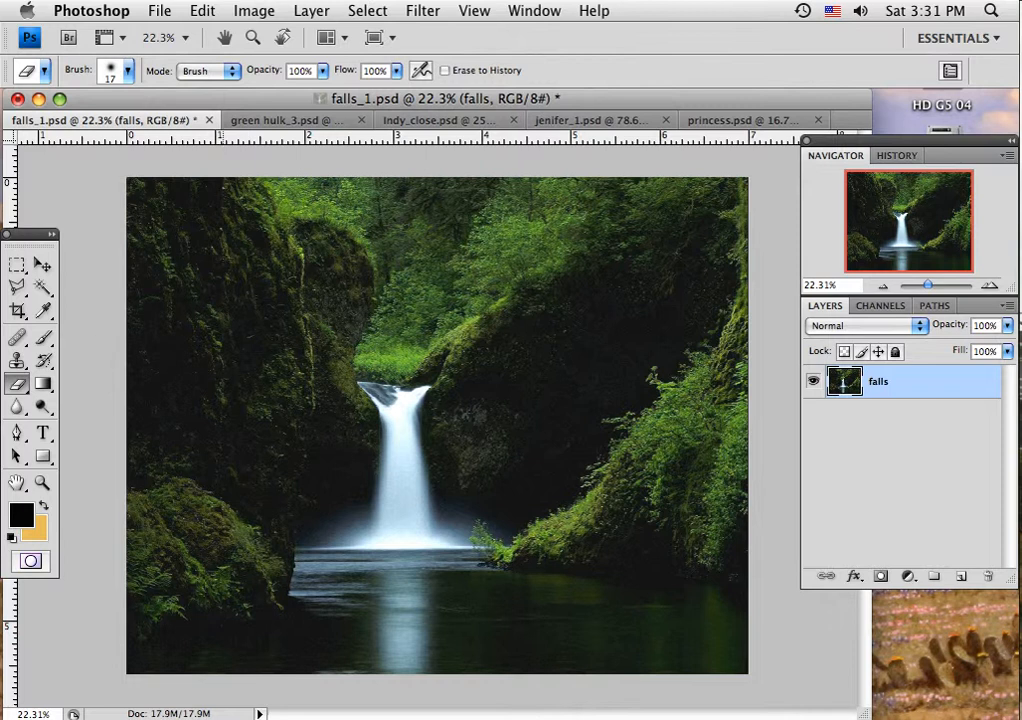
Step: Check the pixel dimensions, document size and resolution of falls_1.psd in the Image Size dialog without changing them
left_click(250, 10)
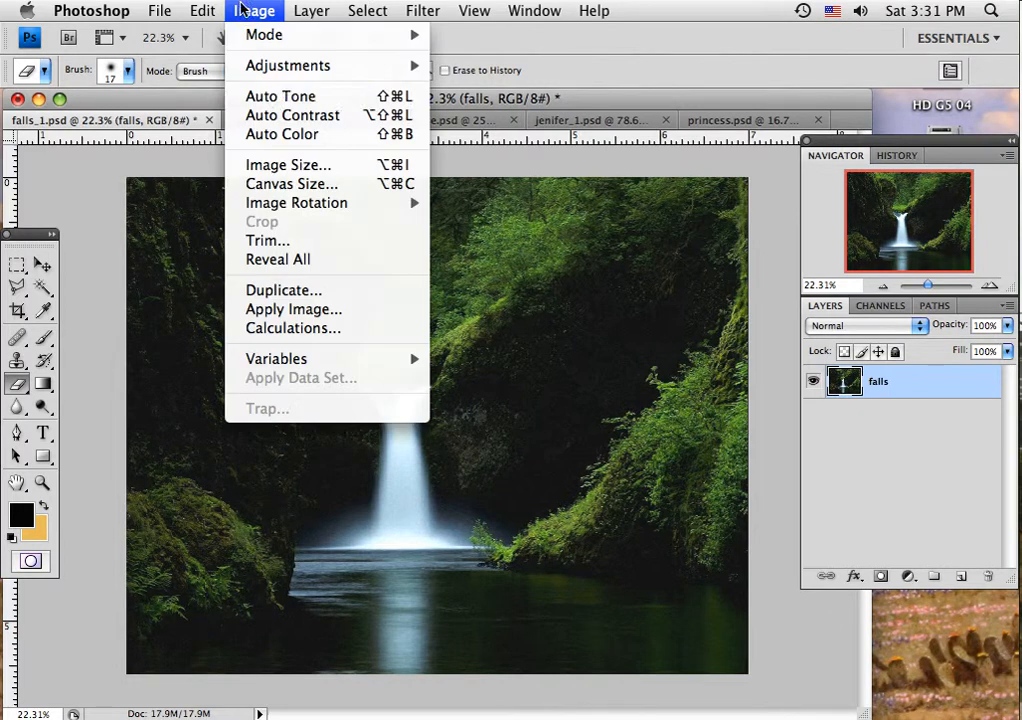
left_click(280, 165)
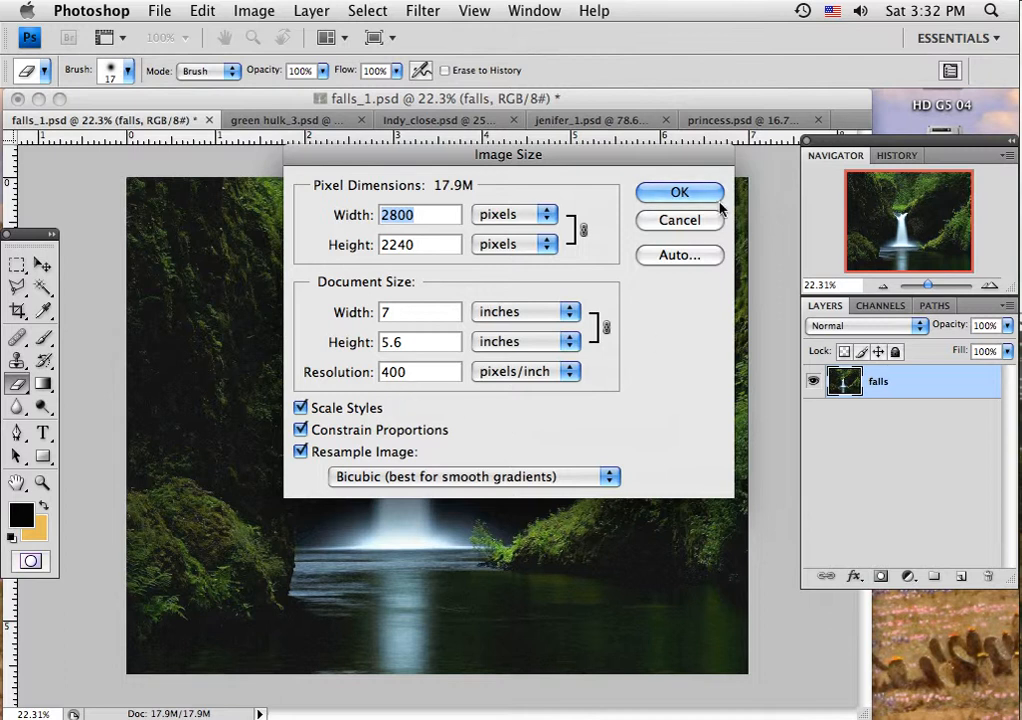
left_click(667, 194)
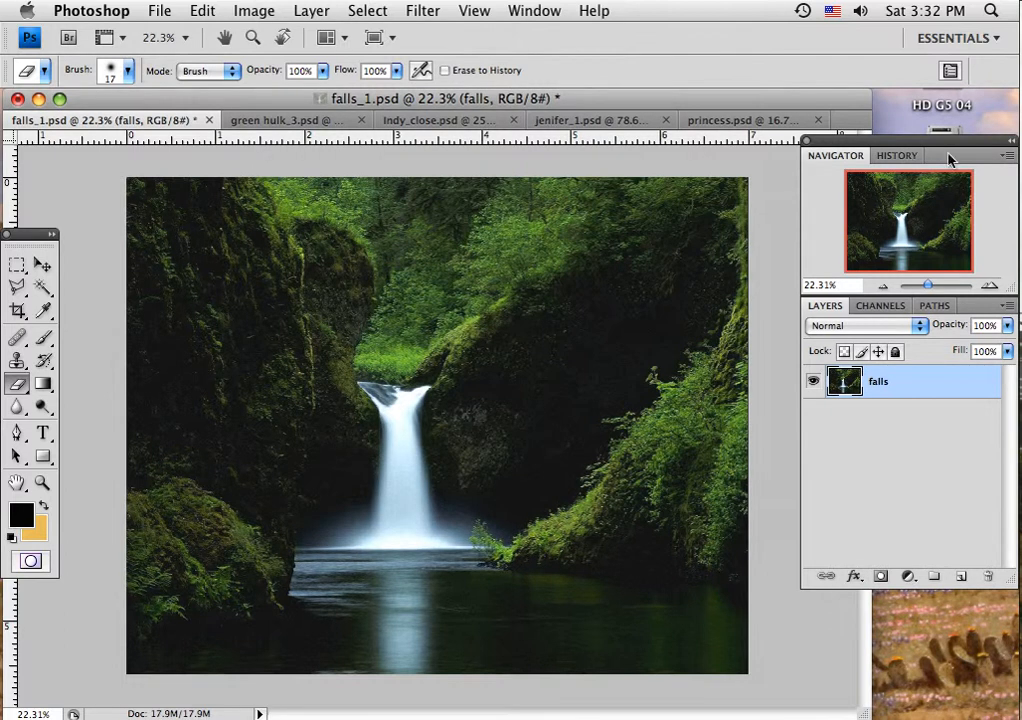
Step: Inspect the Hulk cutout in green hulk_3.psd by hiding and showing the orange Layer 1 behind it, leaving that layer visible
left_click(265, 121)
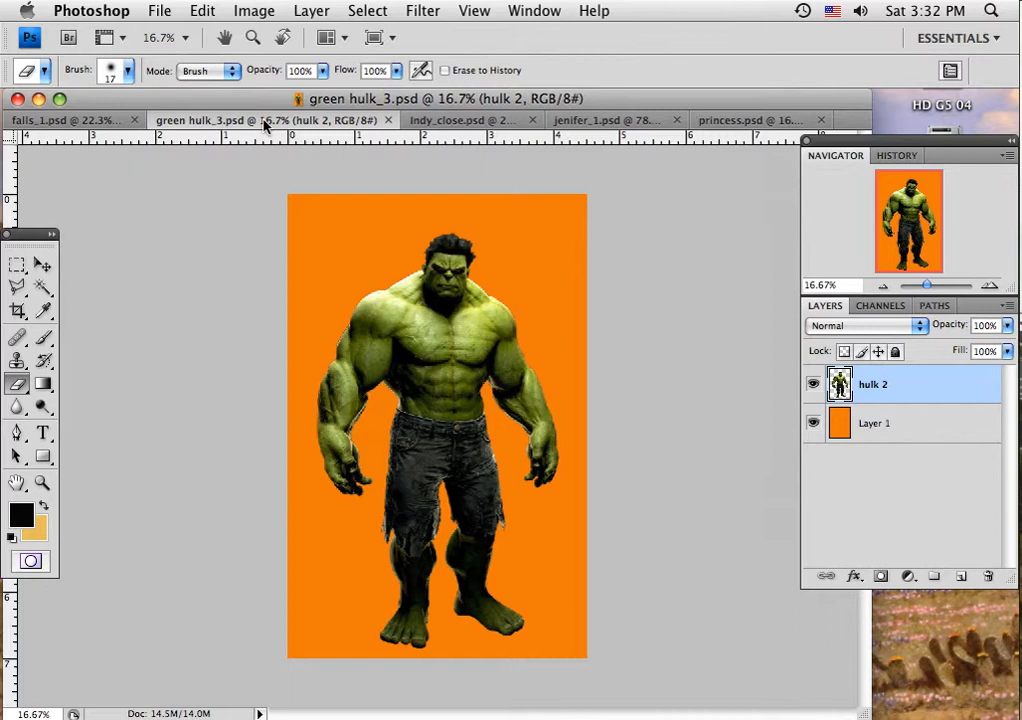
left_click(813, 423)
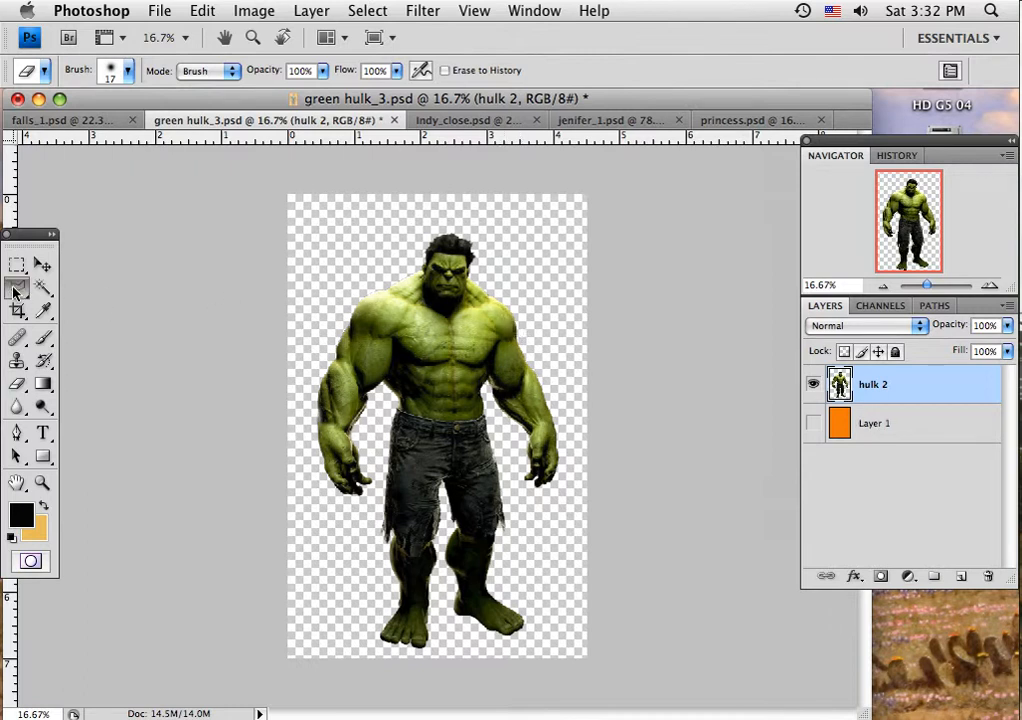
left_click(17, 286)
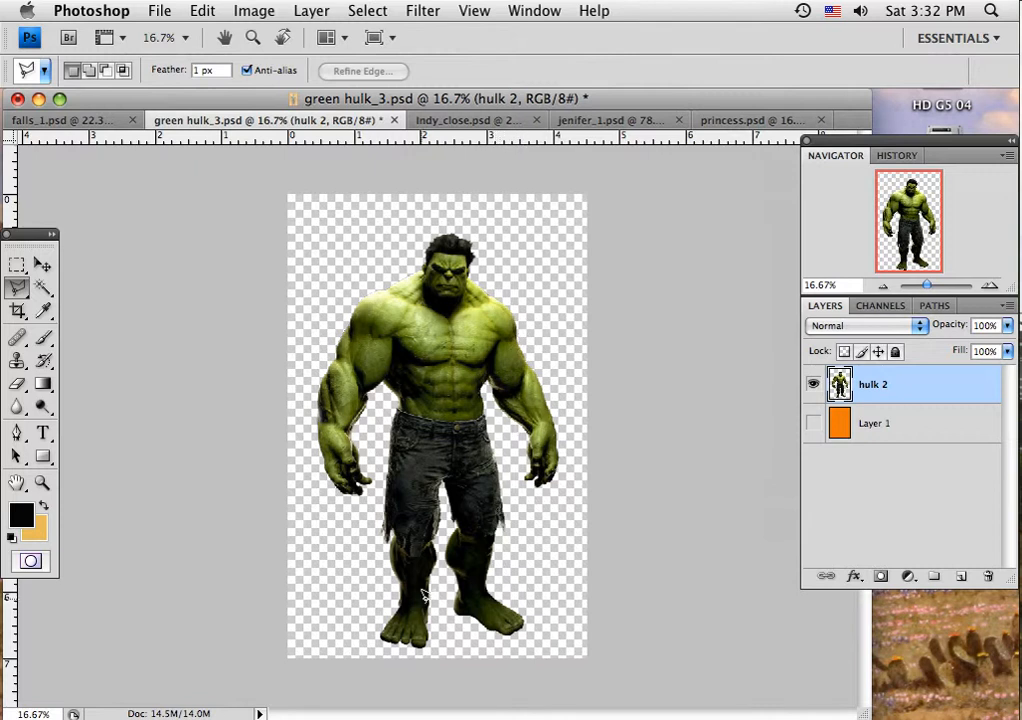
left_click(814, 424)
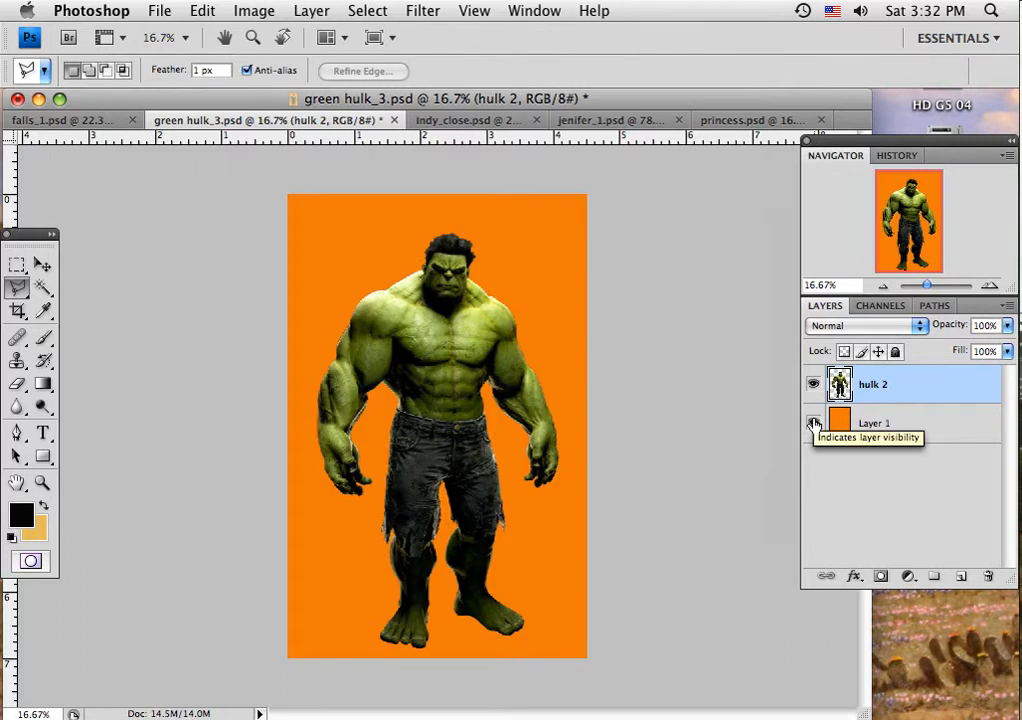
left_click(814, 424)
left_click(814, 424)
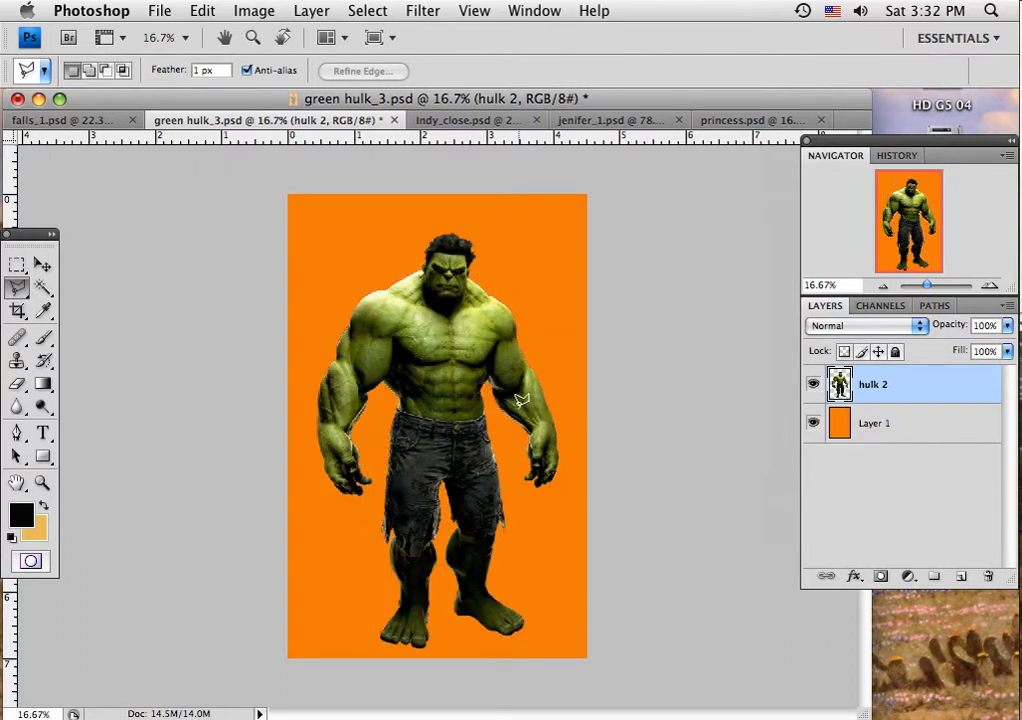
left_click(813, 424)
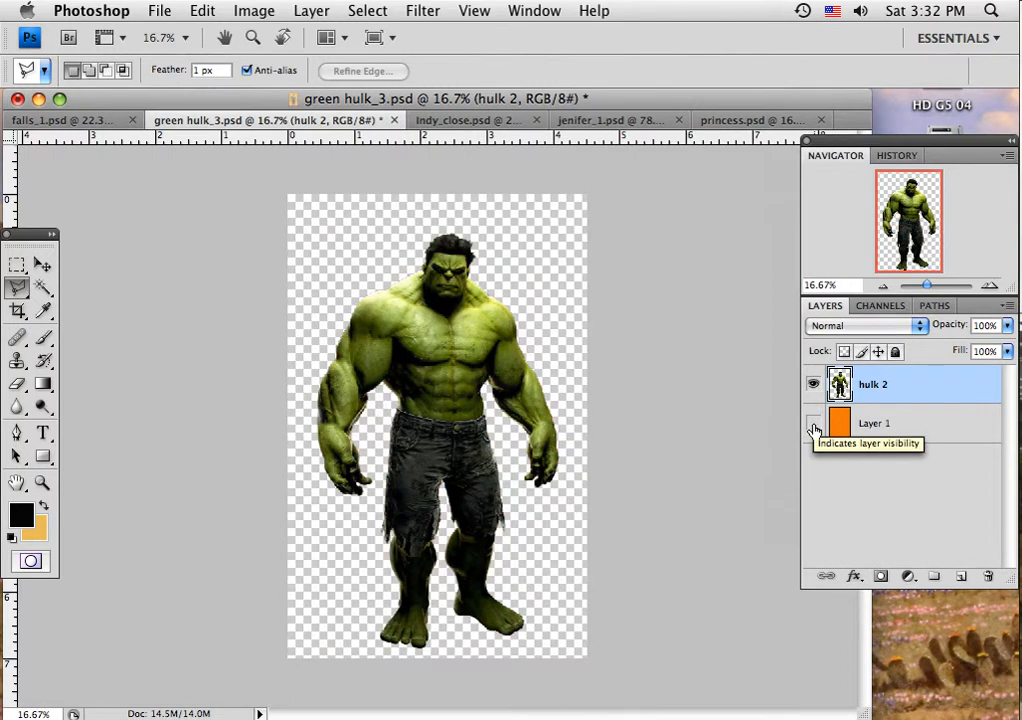
left_click(813, 424)
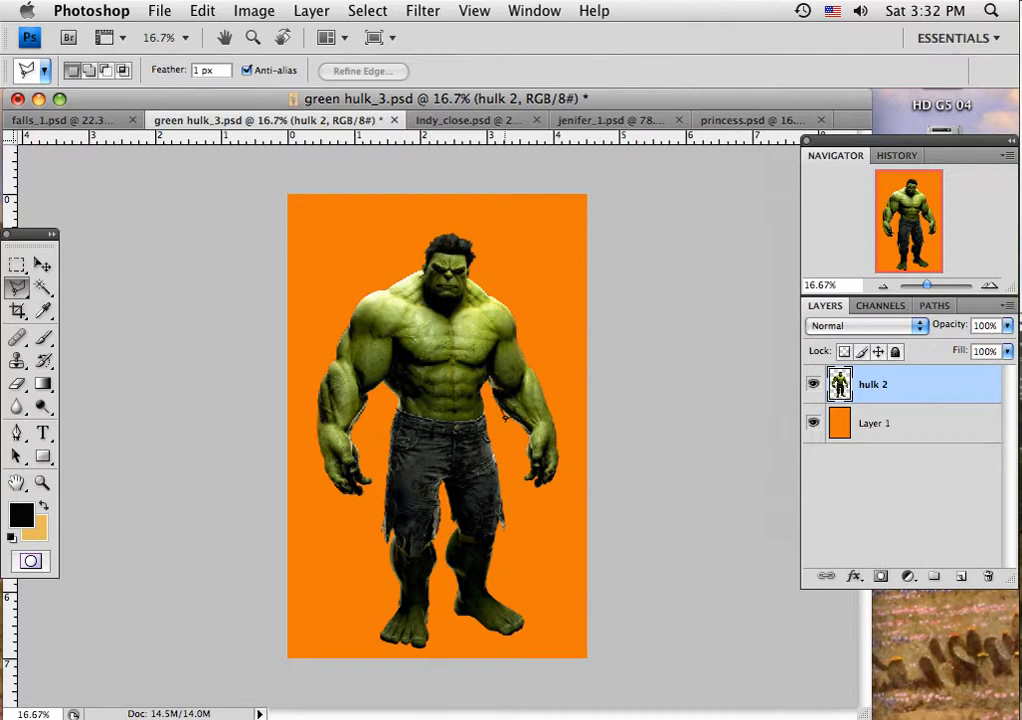
Step: Review the figure in Indy_close.psd, and check the jenifer_1.psd cutout by briefly hiding its orange erty layer
left_click(447, 121)
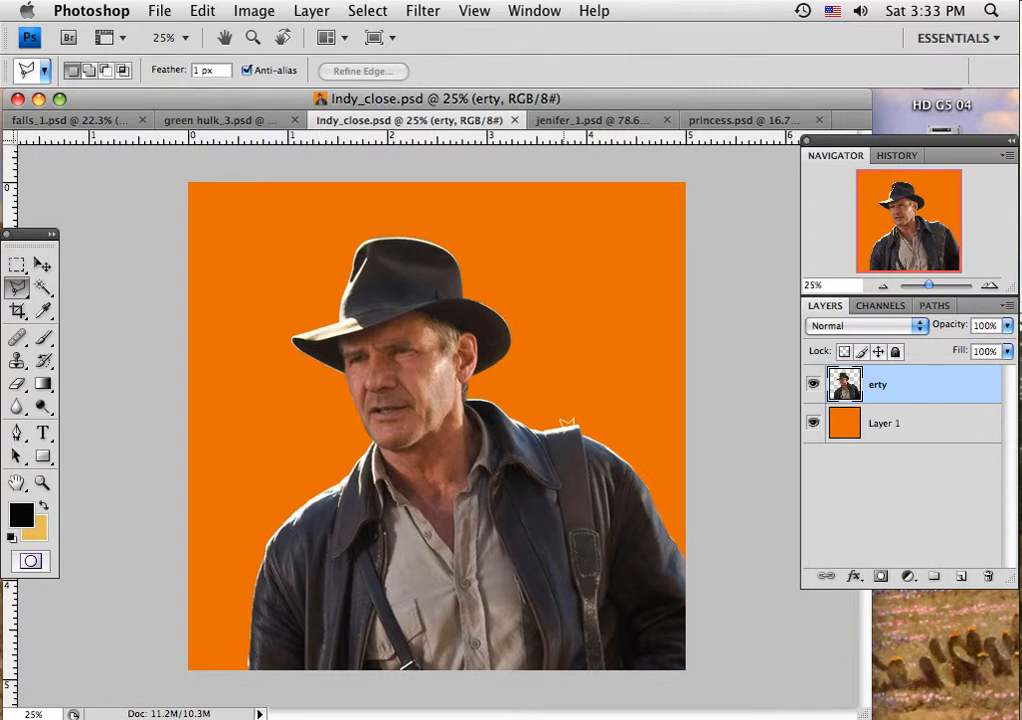
left_click(40, 265)
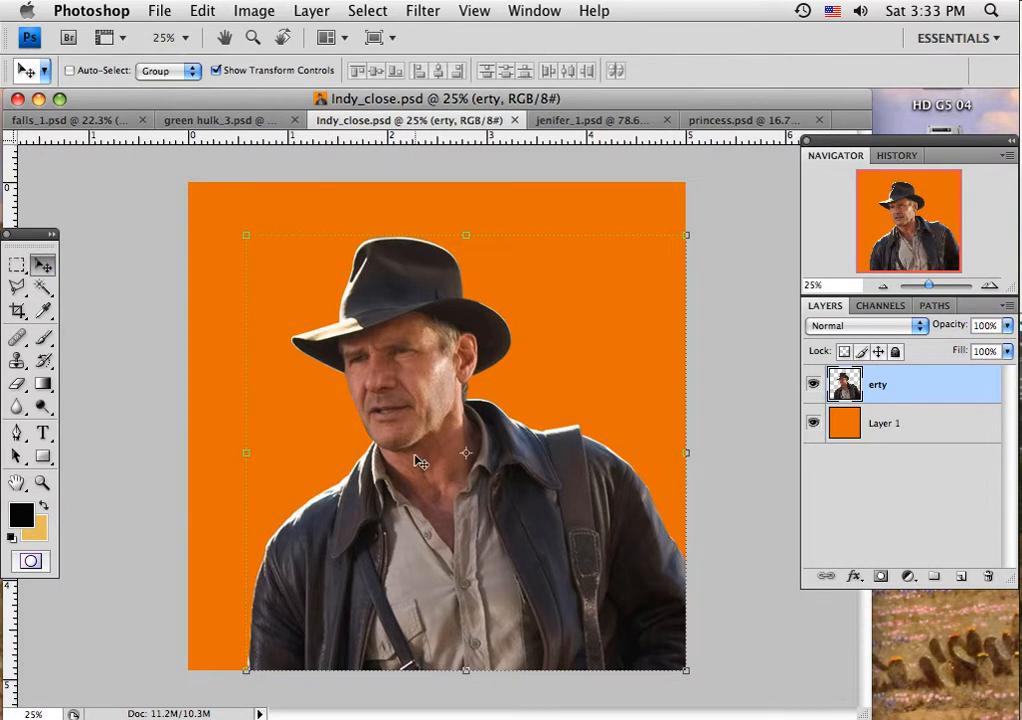
left_click(566, 121)
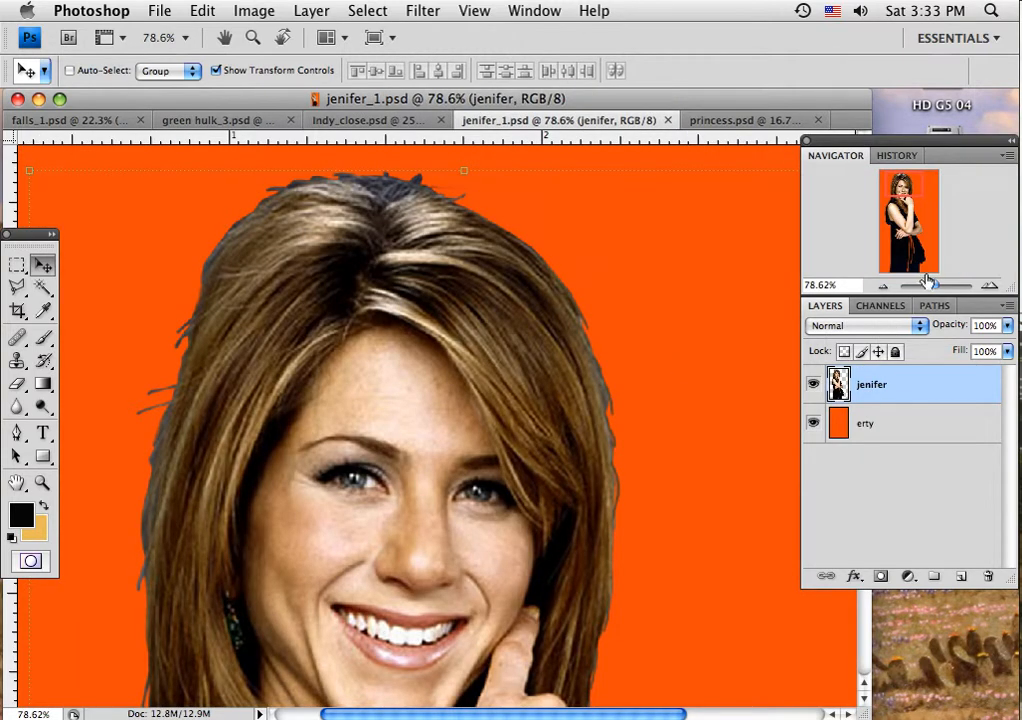
left_click_drag(933, 289, 927, 291)
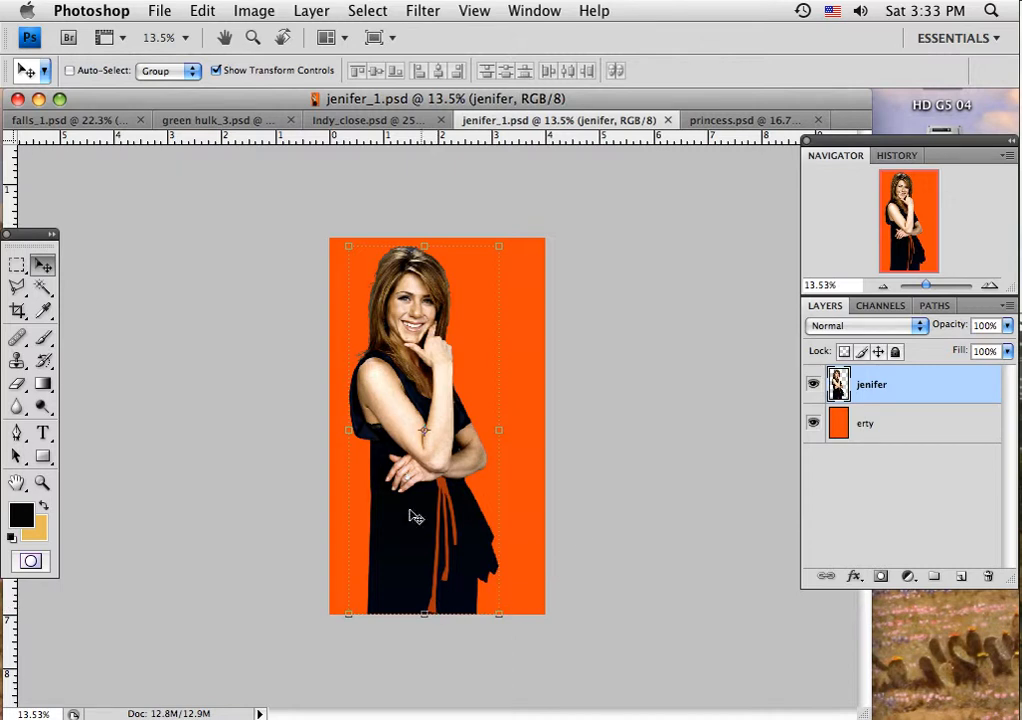
left_click(813, 423)
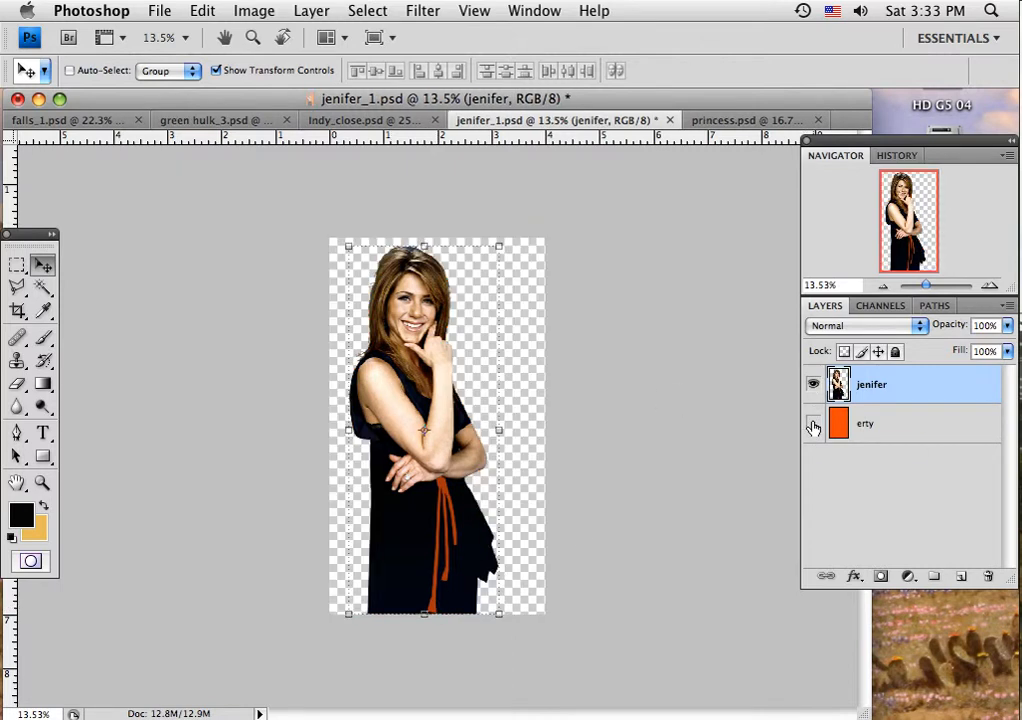
left_click(813, 424)
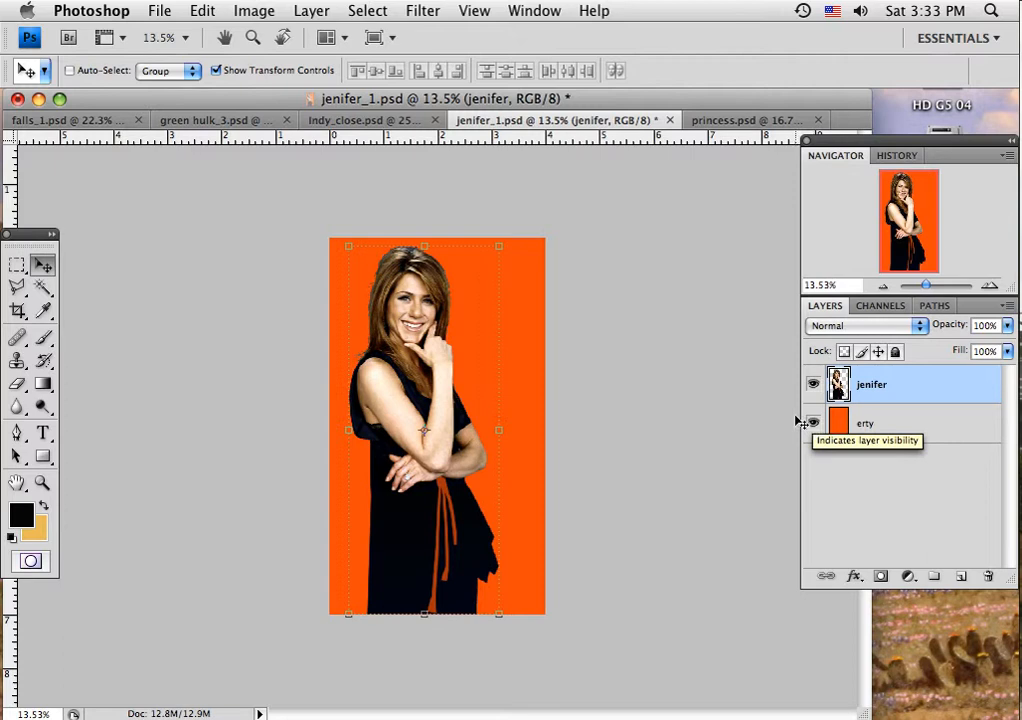
Step: Compare the cutout erty copy layer with the original erty layer in princess.psd by toggling their visibility, leaving only the original hidden
left_click(700, 120)
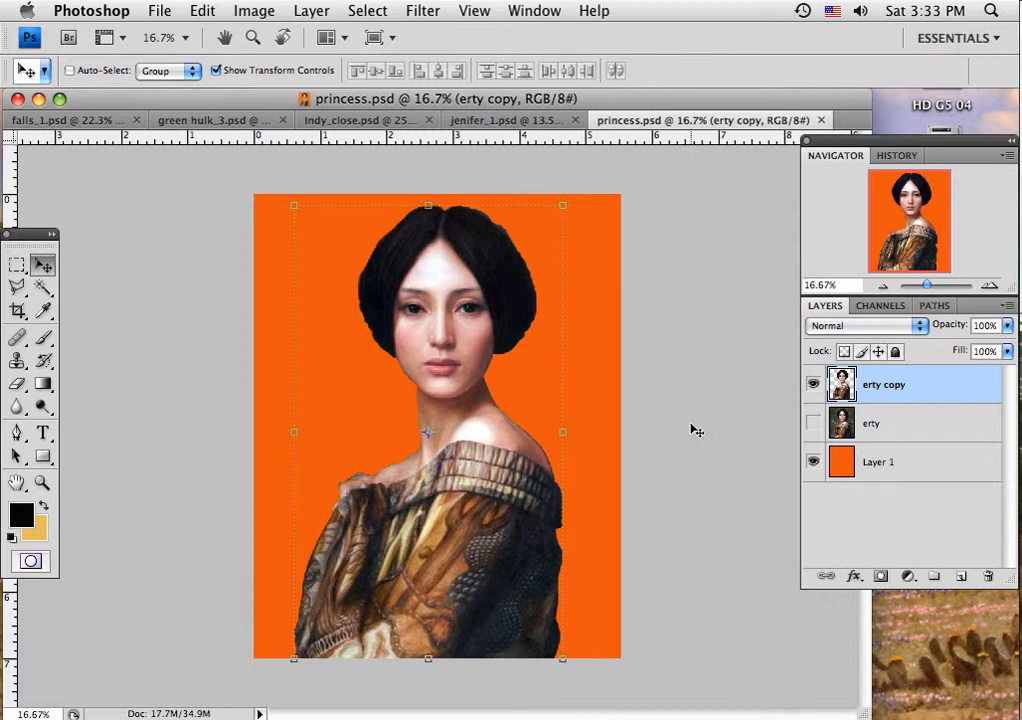
left_click(814, 386)
left_click(814, 386)
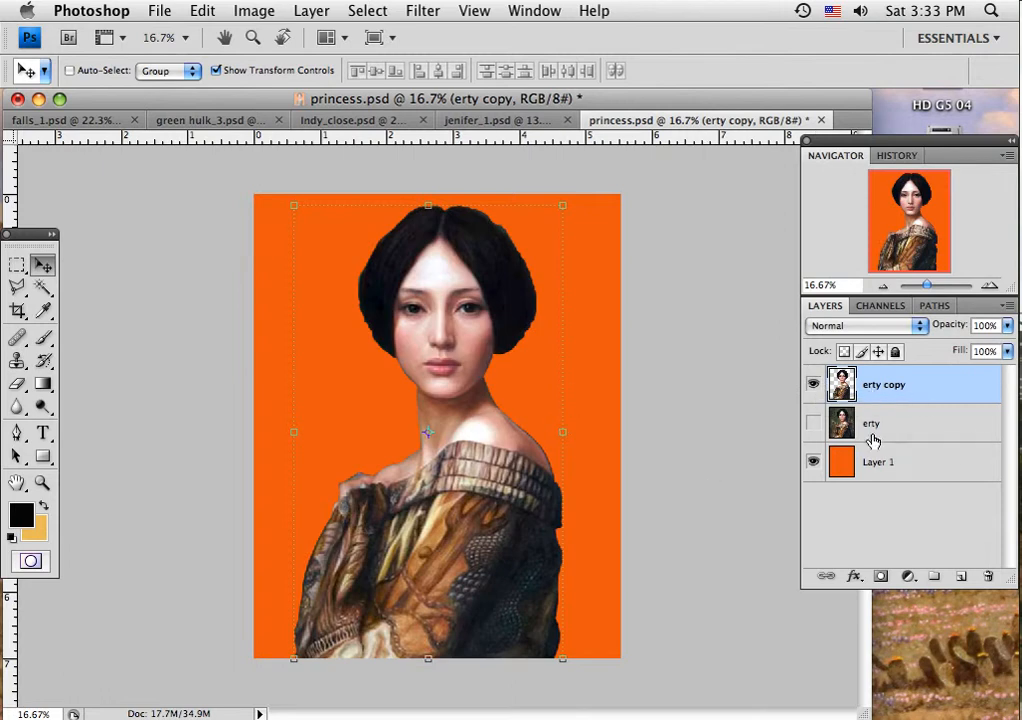
left_click(814, 386)
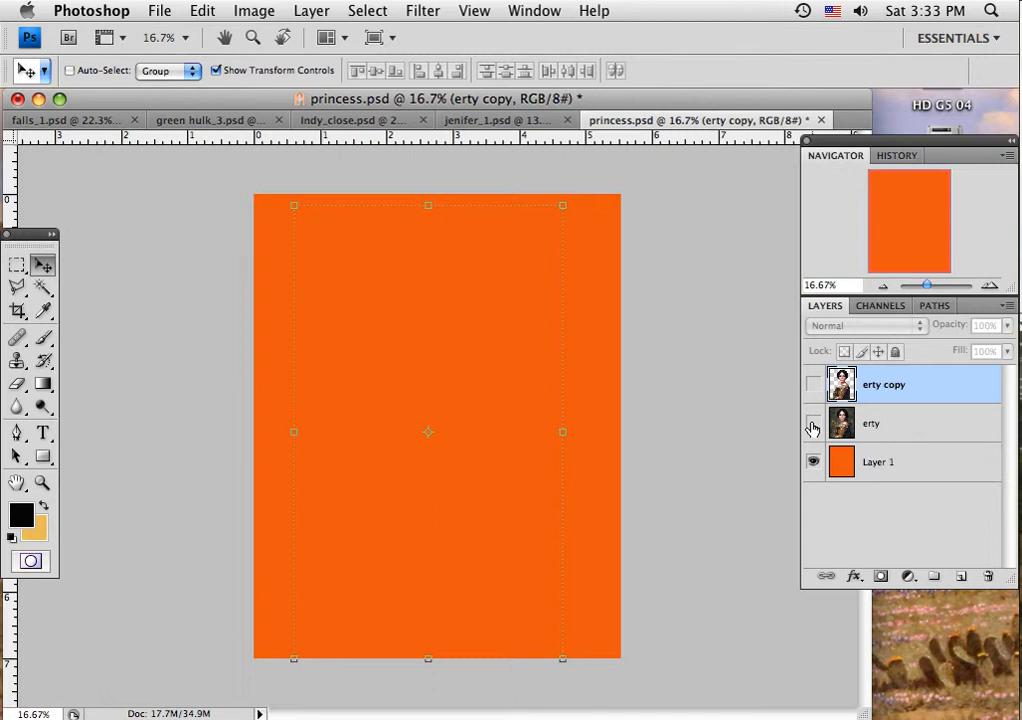
left_click(814, 424)
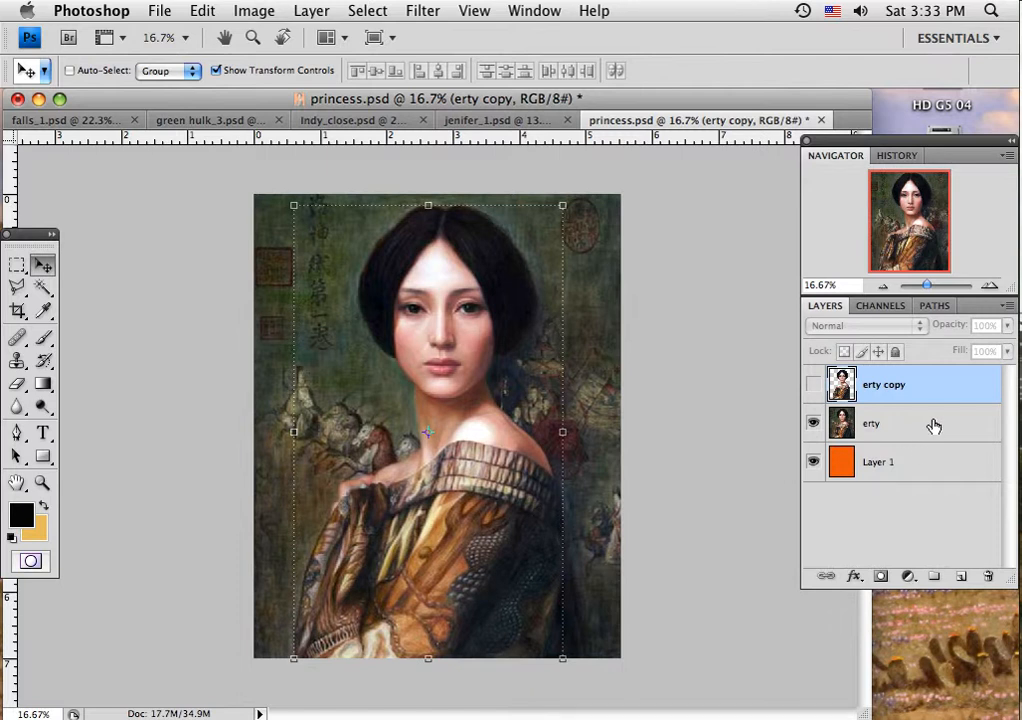
left_click_drag(933, 426, 985, 422)
left_click(985, 423)
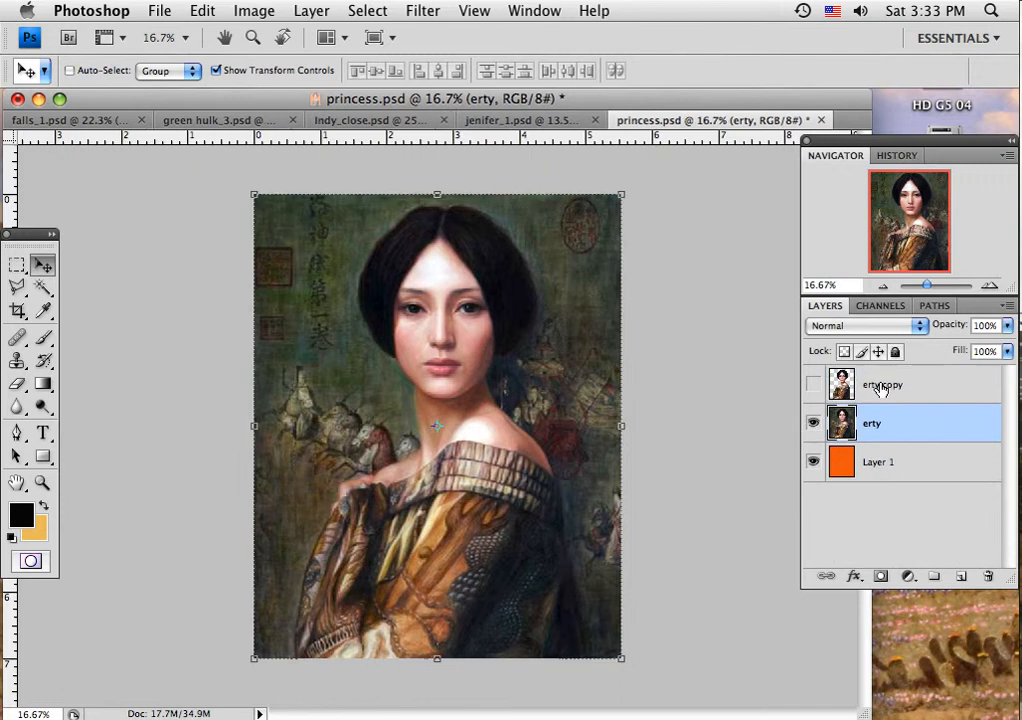
left_click(812, 425)
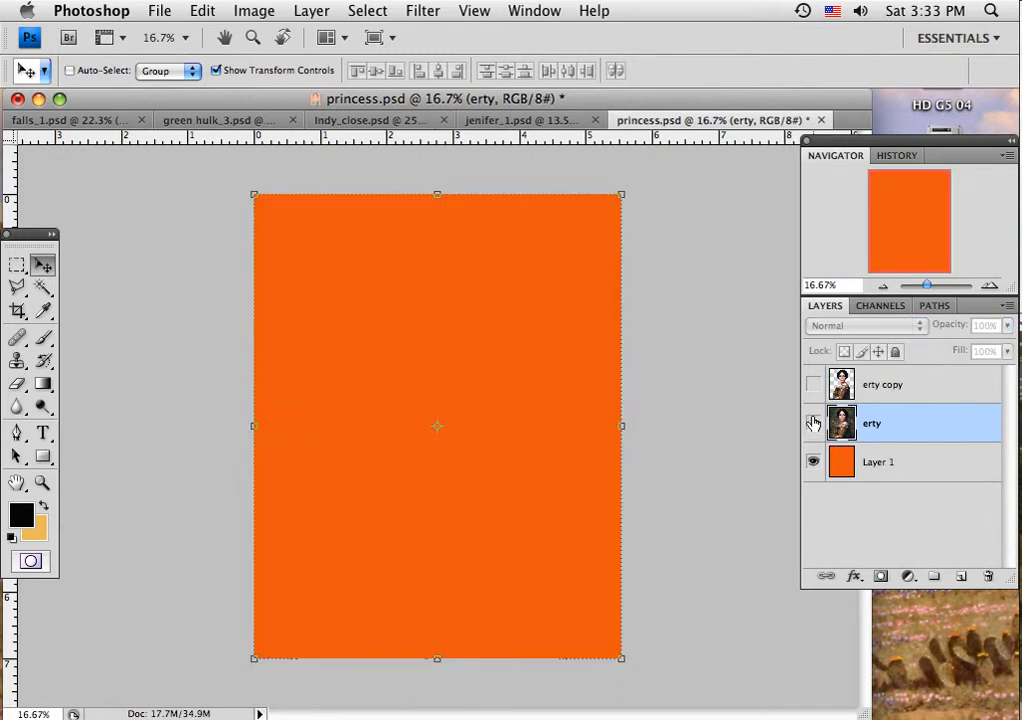
left_click(812, 425)
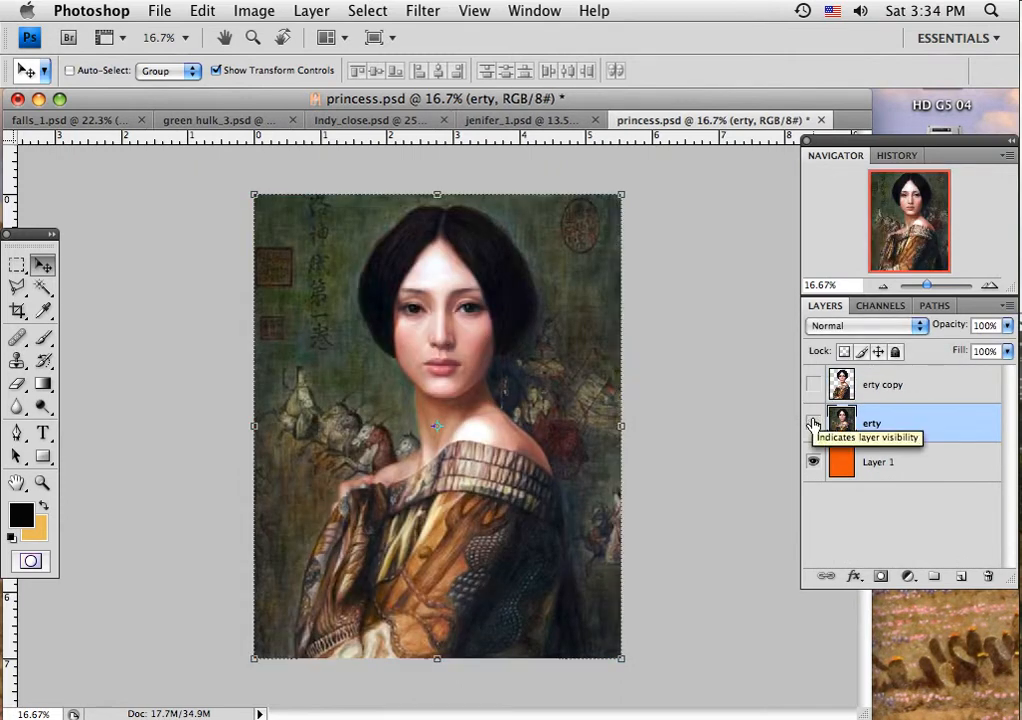
left_click(812, 425)
left_click(812, 384)
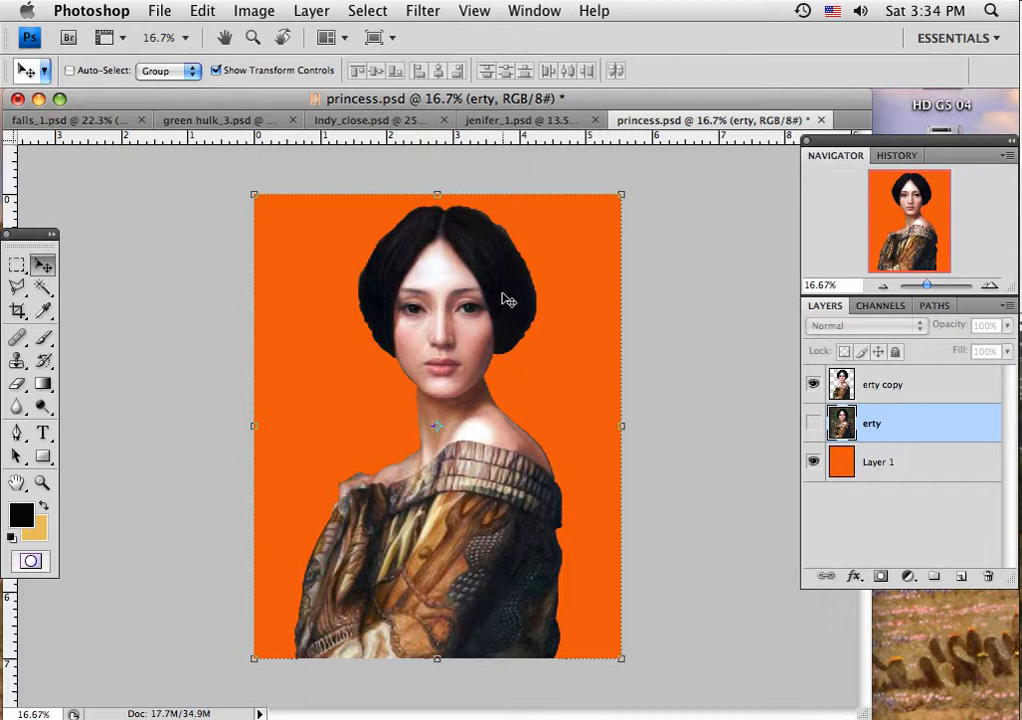
Step: Add a new layer above the falls layer in falls_1.psd and name it hulk
left_click(58, 120)
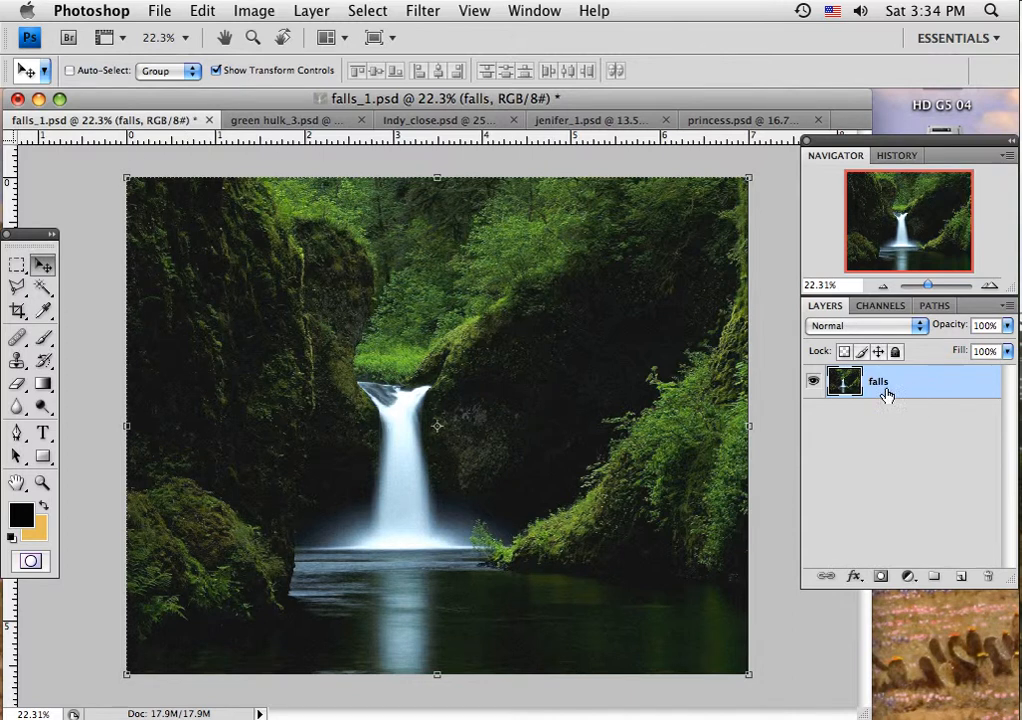
left_click(960, 578)
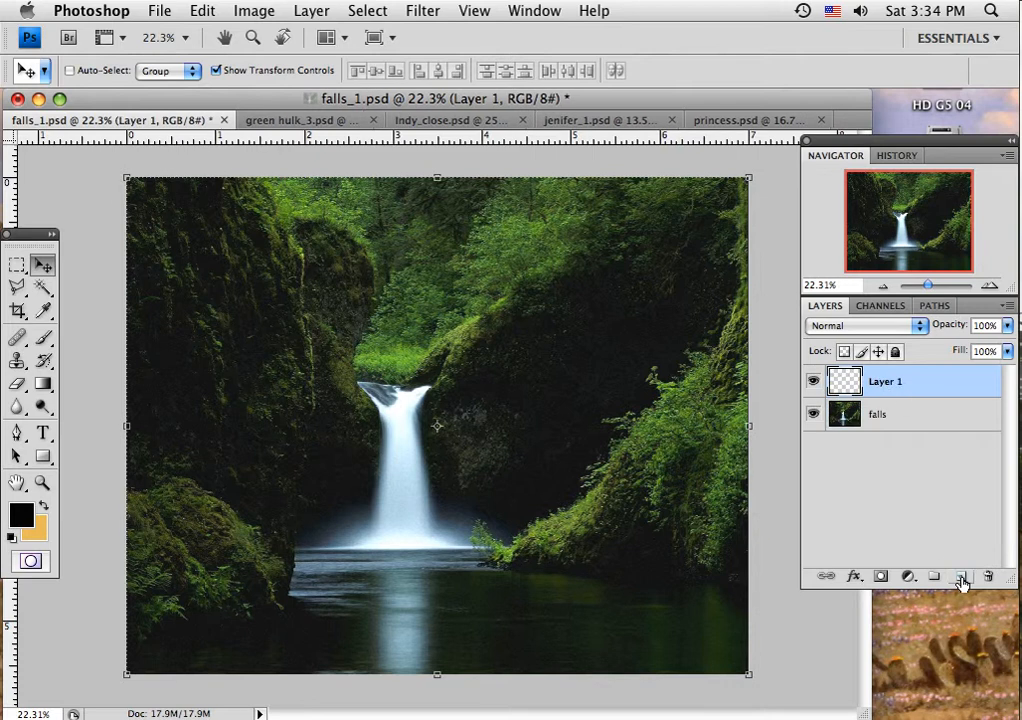
double_click(890, 383)
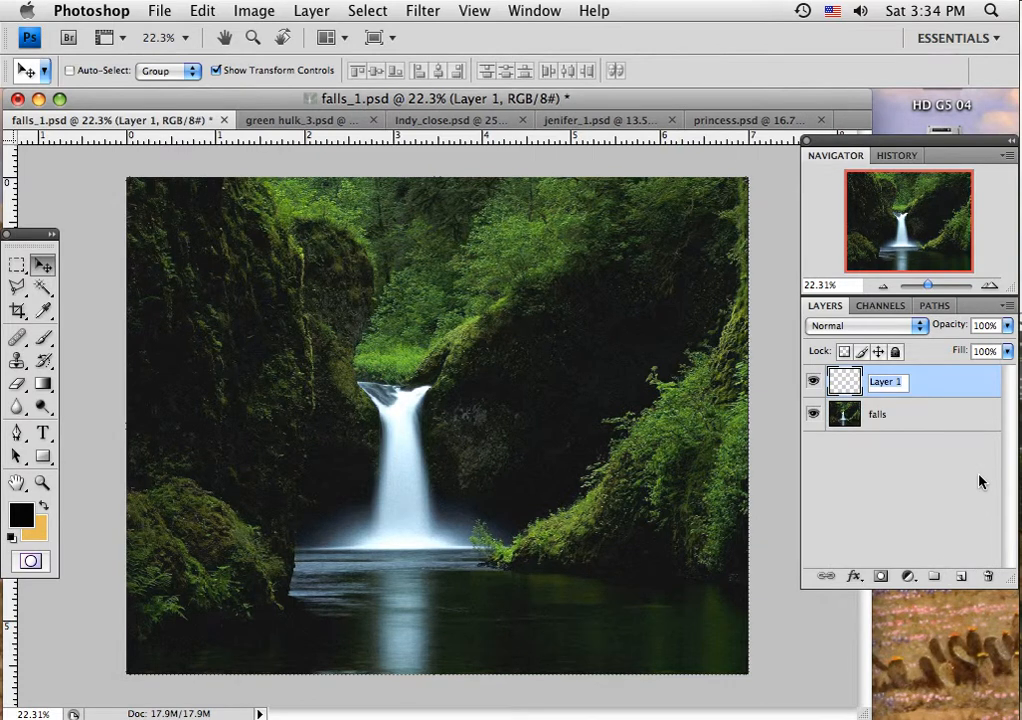
type("hulk")
left_click(935, 383)
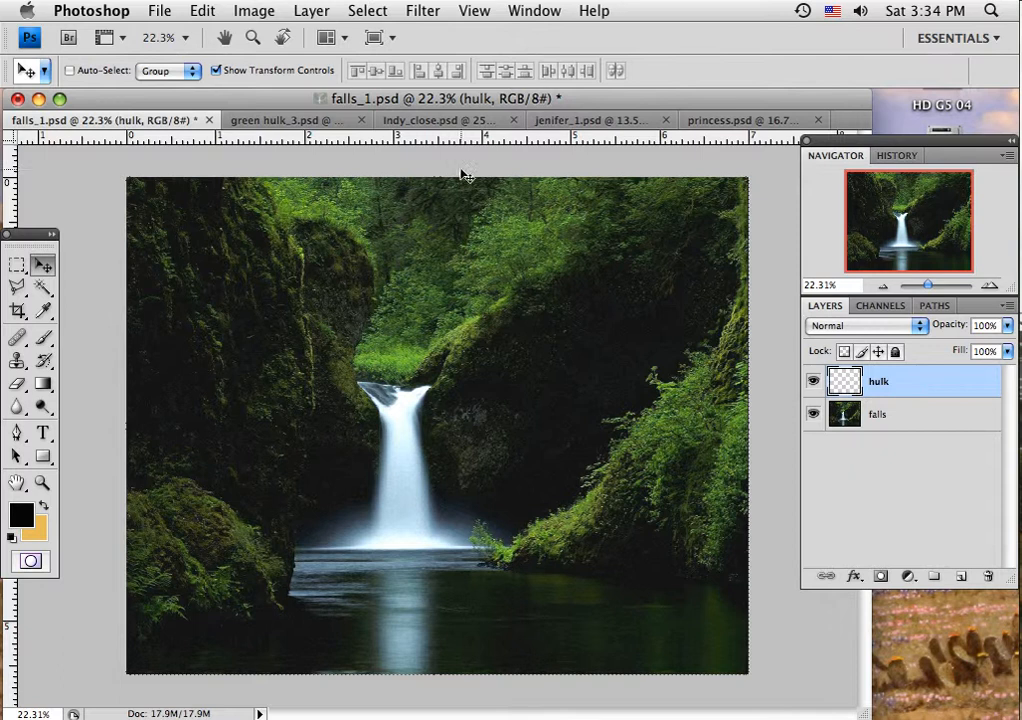
Step: Select the Hulk figure in green hulk_3.psd using the Magic Wand on its surroundings and Inverse, and return to falls_1.psd
left_click(276, 121)
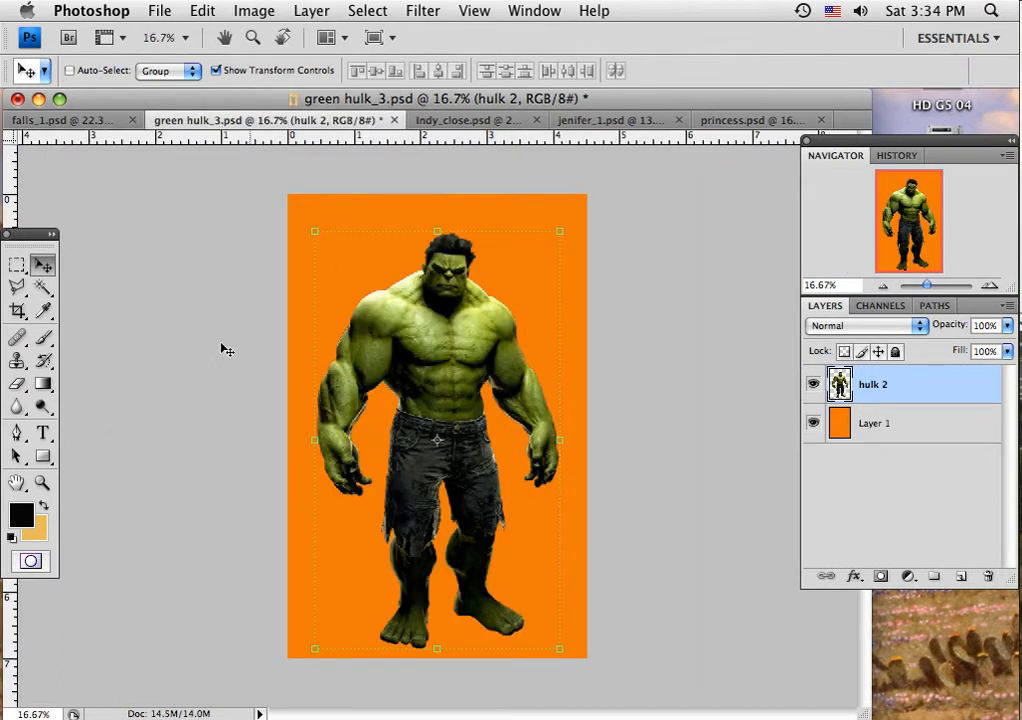
left_click(42, 288)
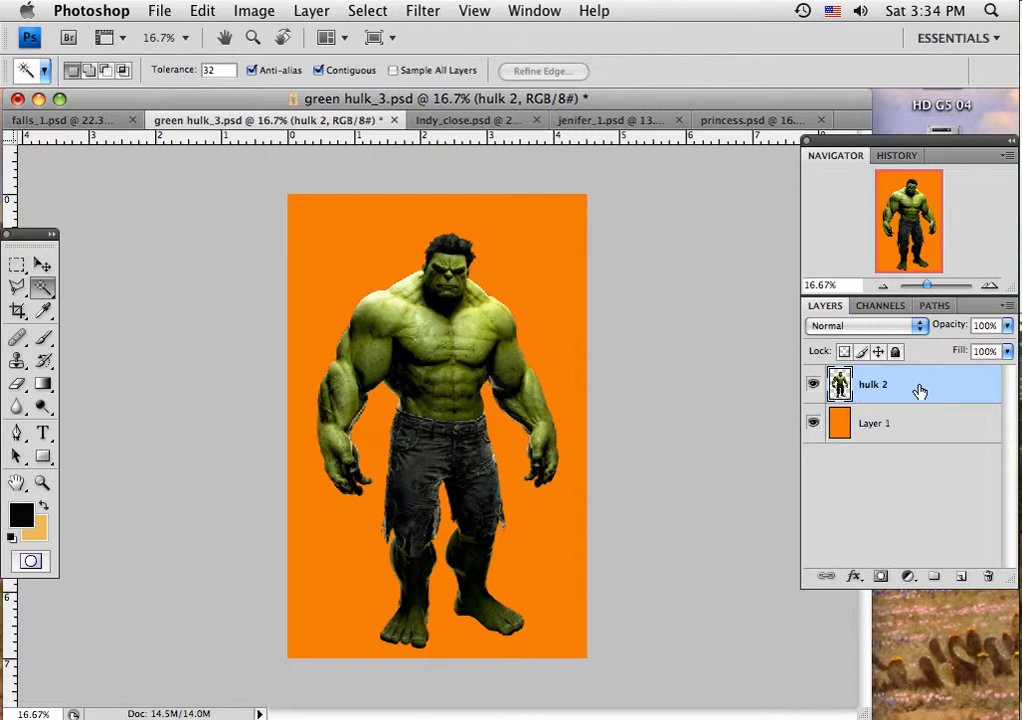
left_click(547, 293)
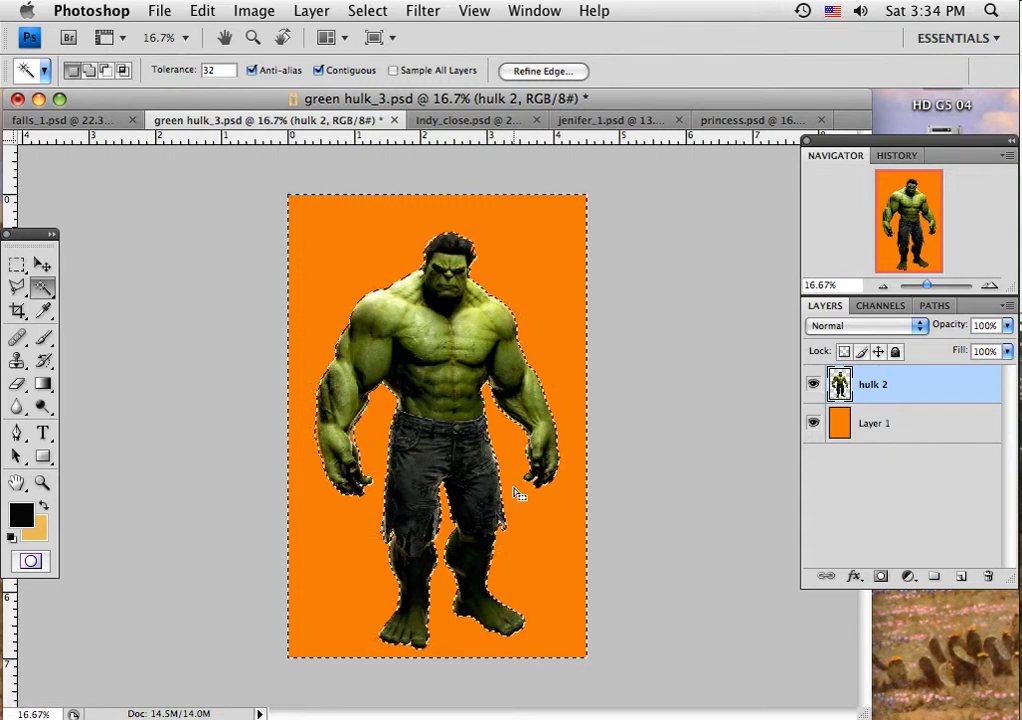
left_click(352, 15)
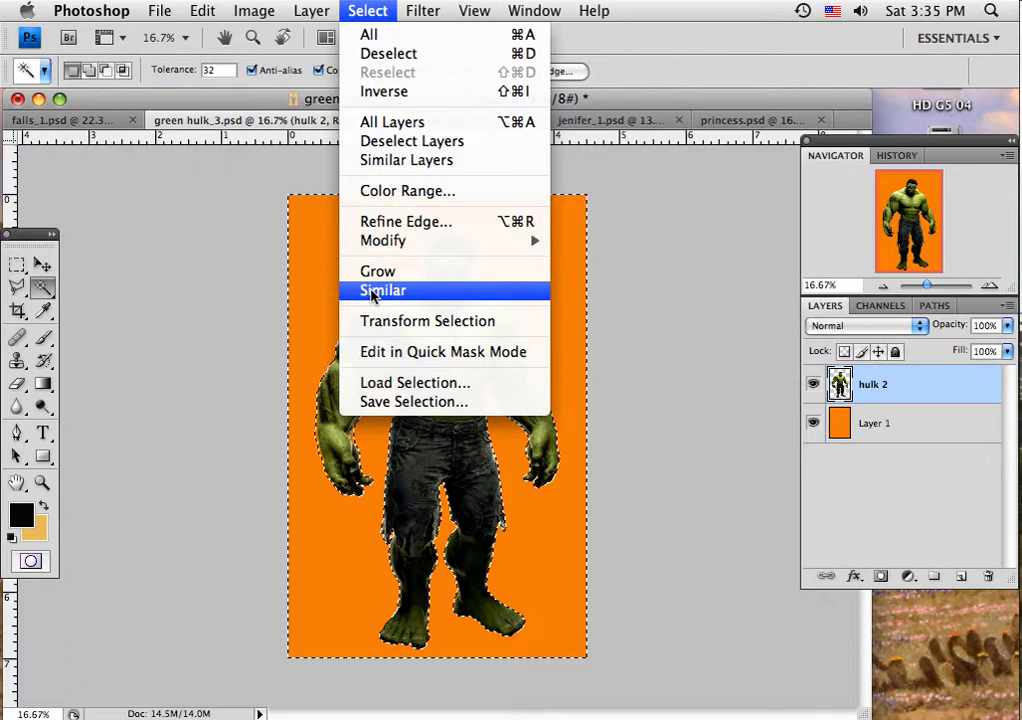
left_click(315, 264)
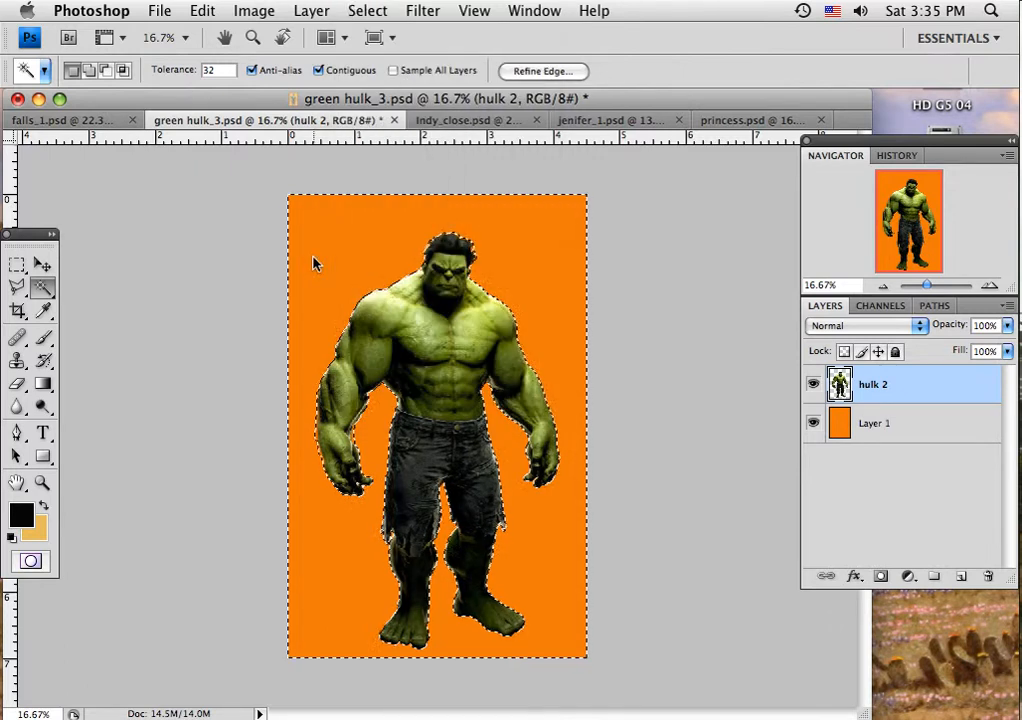
left_click(366, 12)
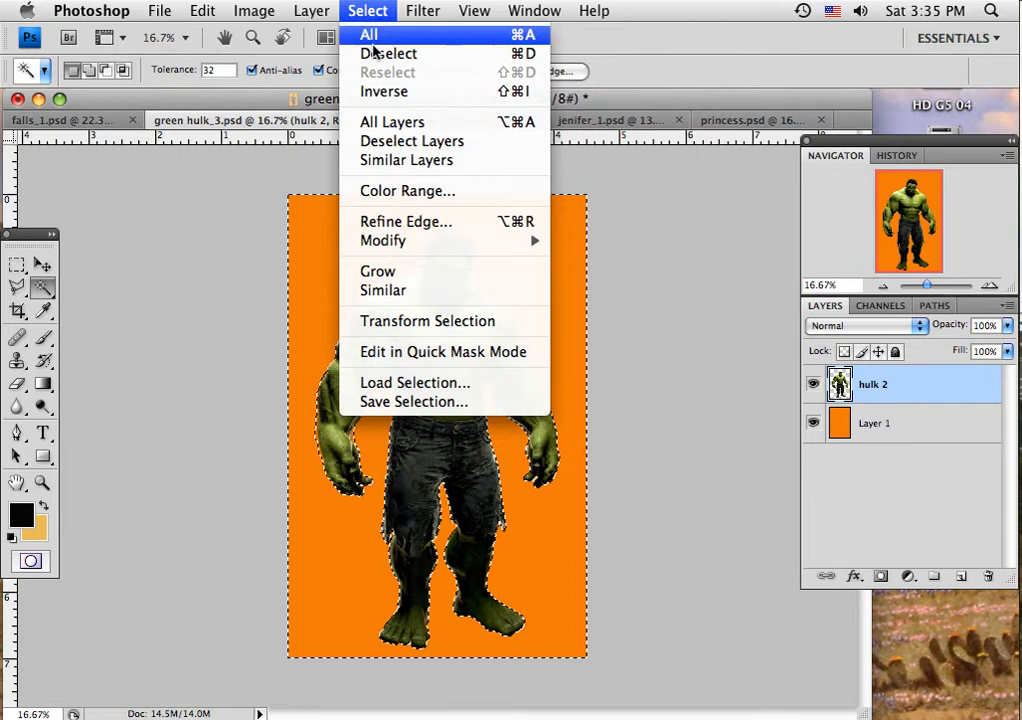
left_click(380, 91)
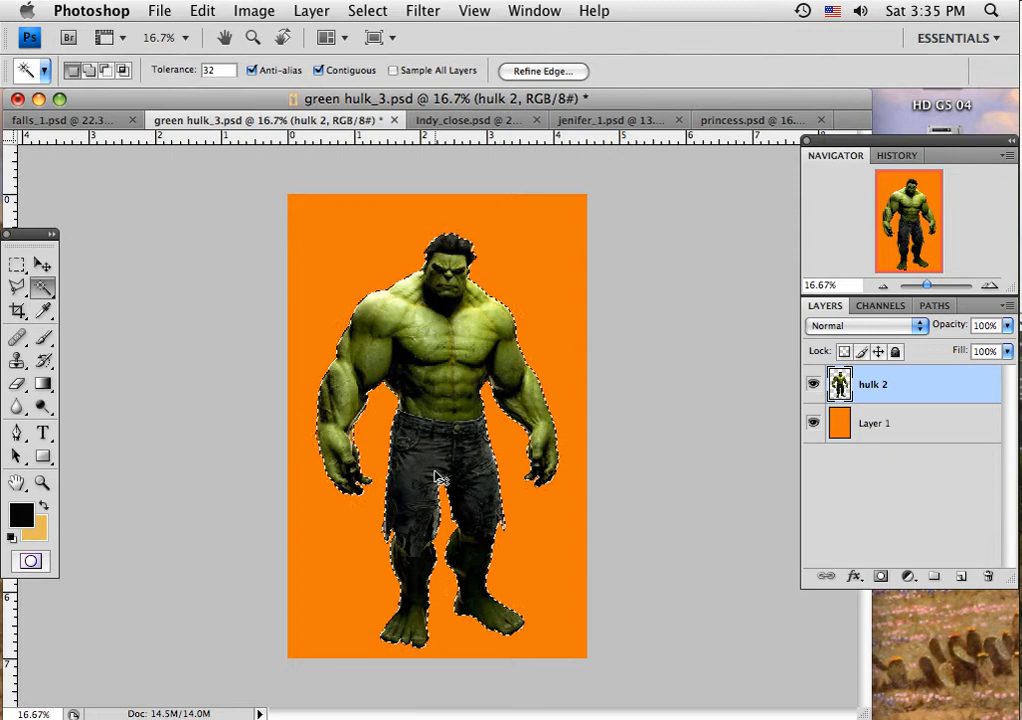
left_click(27, 122)
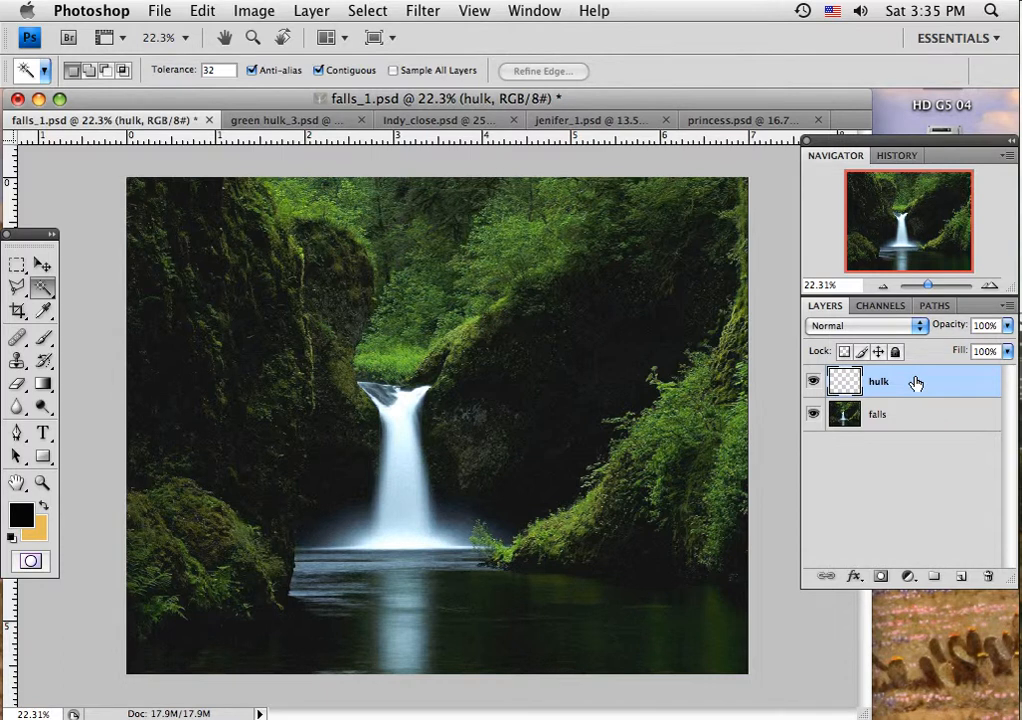
Step: Paste the Hulk onto the hulk layer, scale him proportionally to about 74%, and move him so his feet stand inside the image
key("super+v")
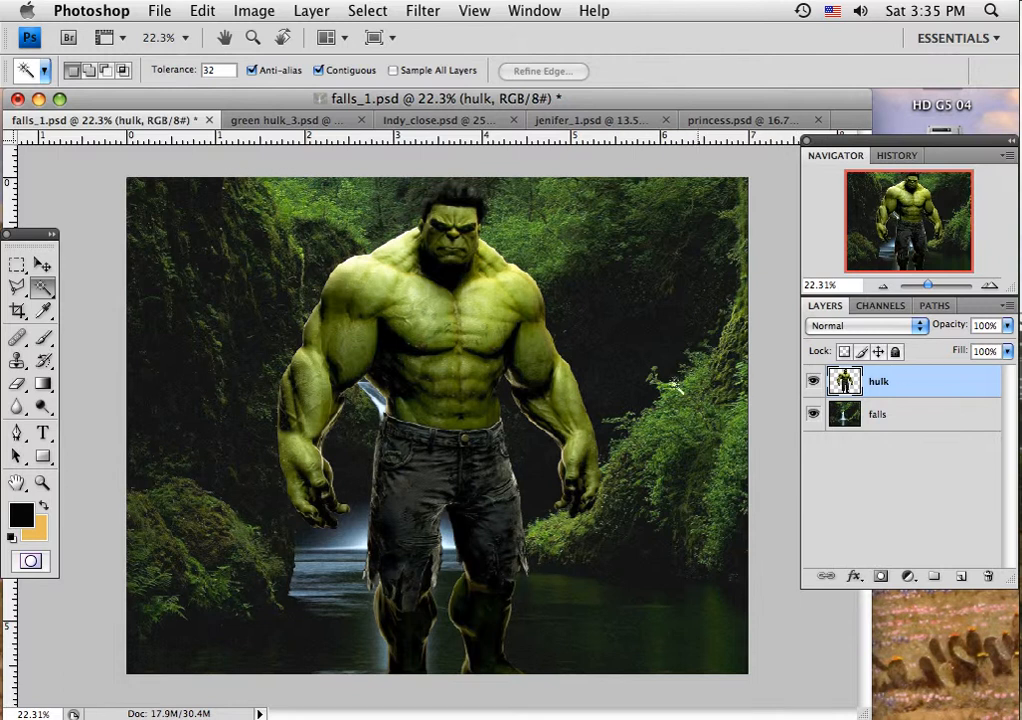
left_click(42, 264)
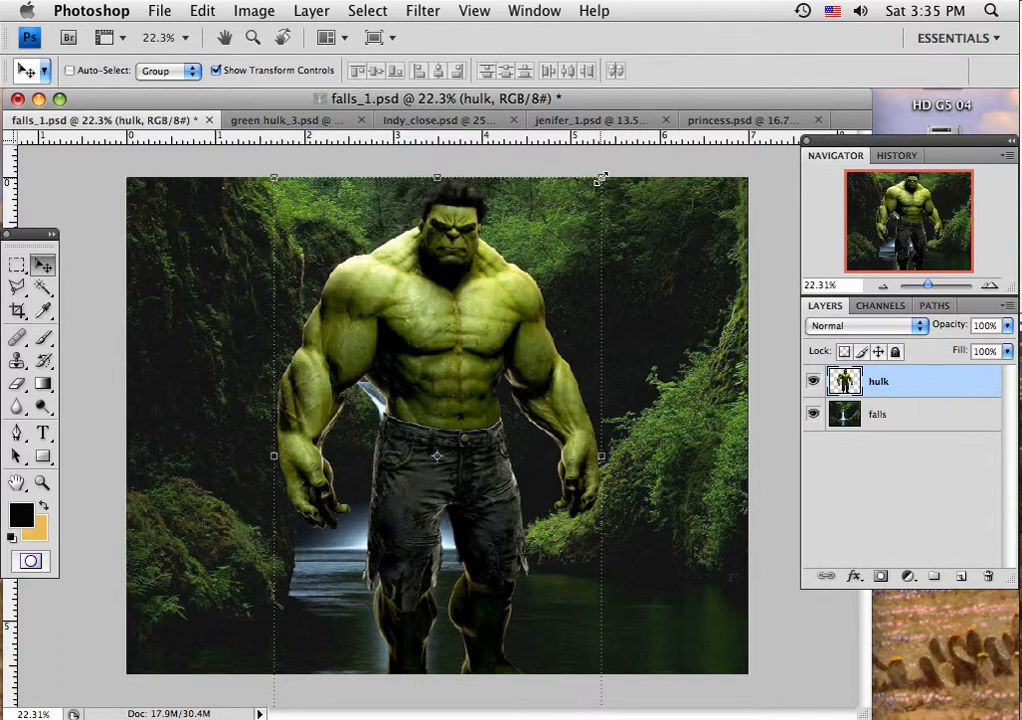
left_click_drag(600, 179, 512, 319)
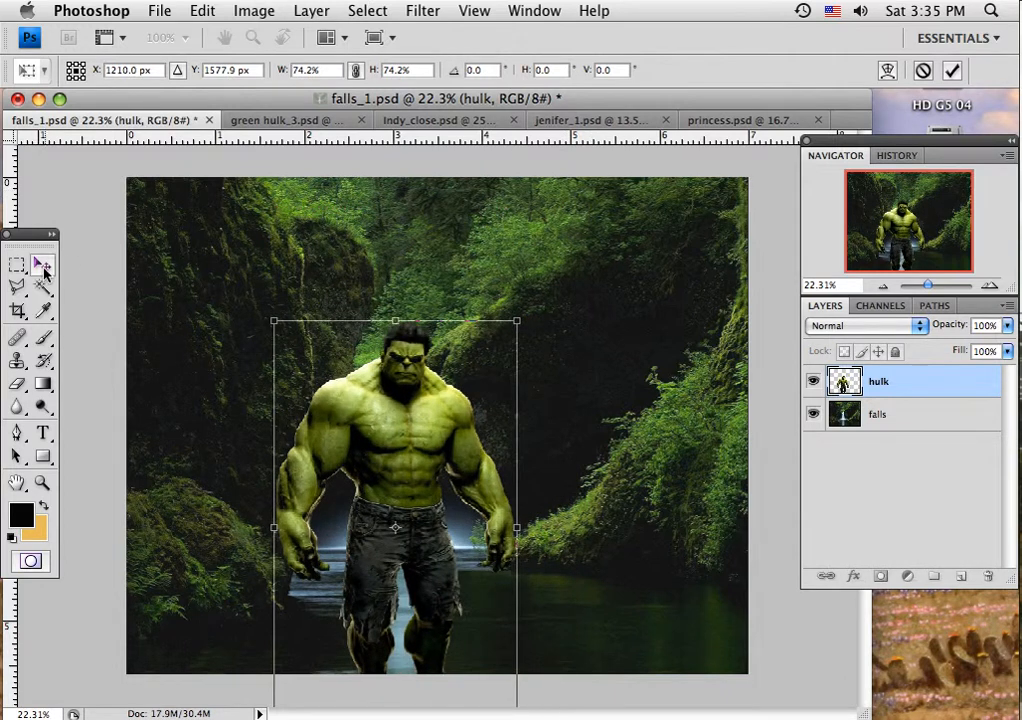
left_click(41, 265)
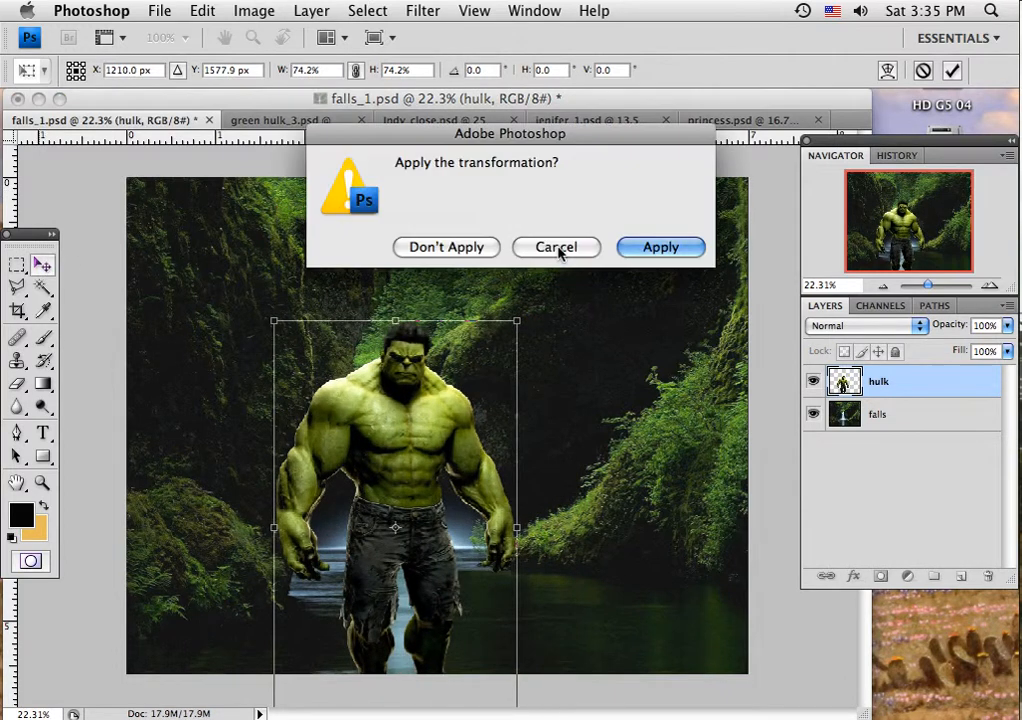
left_click(632, 248)
left_click_drag(429, 428, 485, 360)
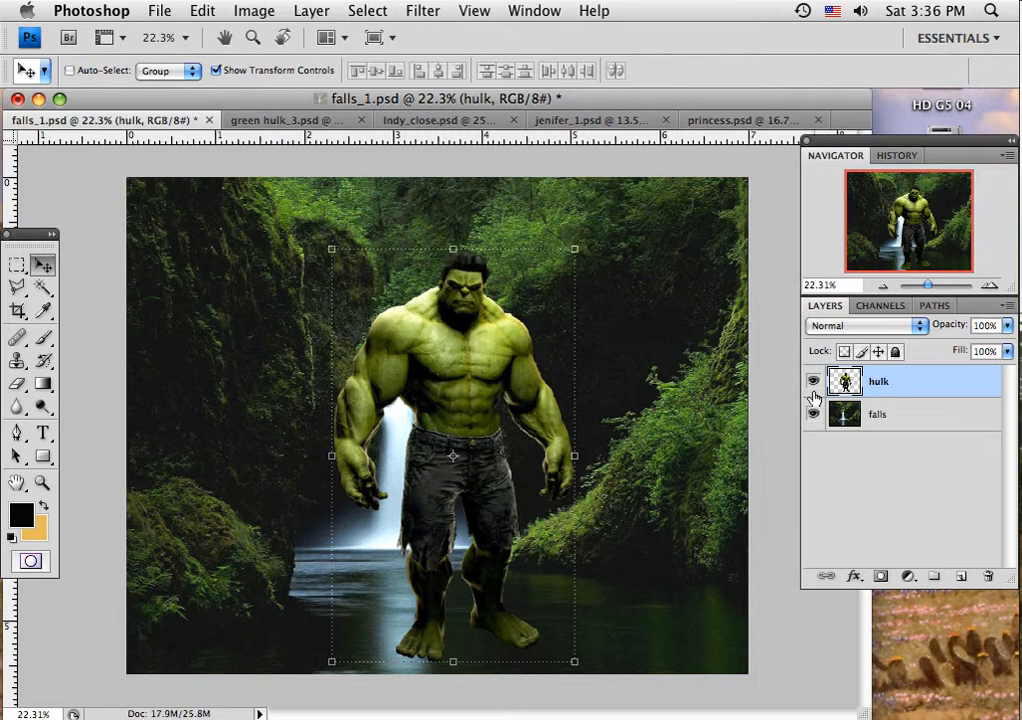
Step: Duplicate the hulk layer, hide the original, scale the copy proportionally to about 63%, and place it just beside the waterfall
left_click_drag(955, 381, 960, 576)
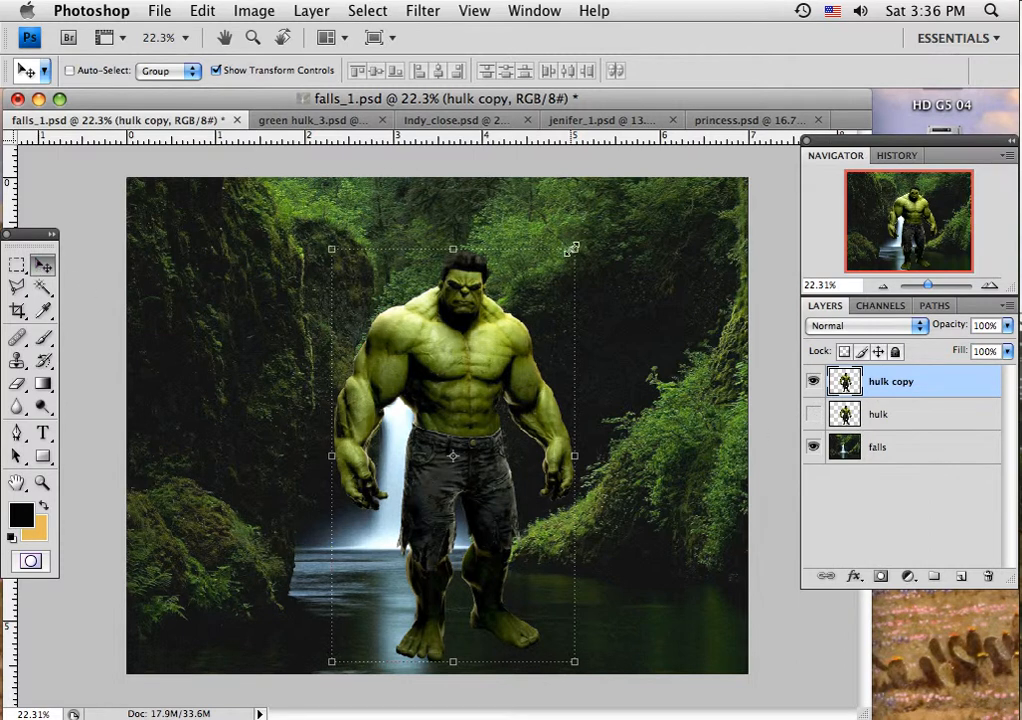
left_click_drag(573, 247, 454, 386)
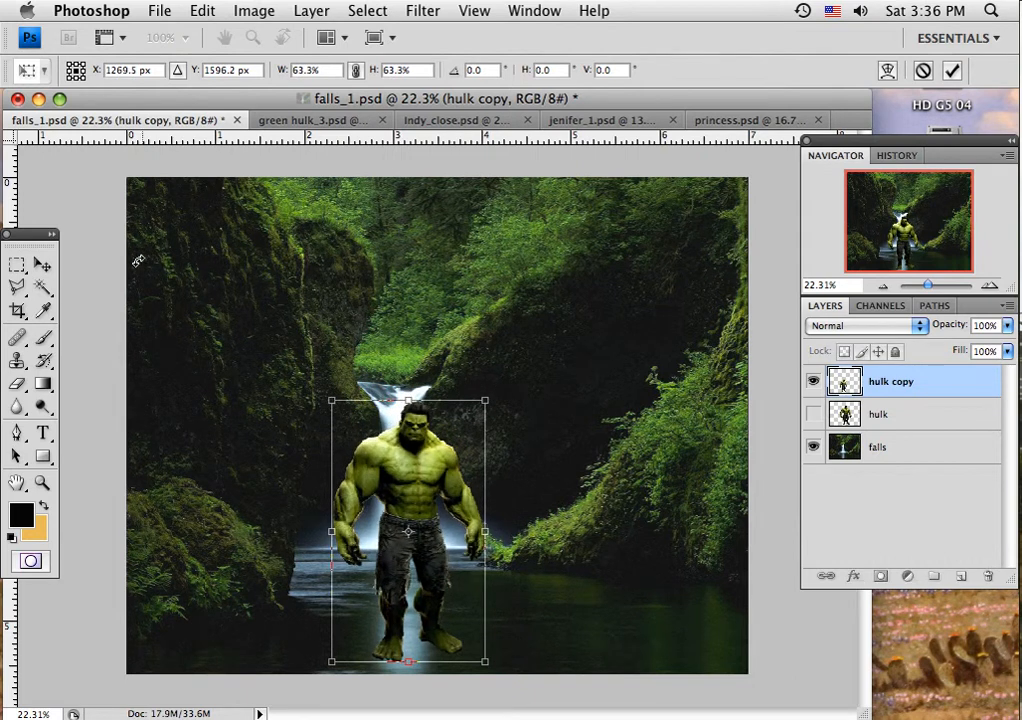
left_click(42, 266)
left_click(632, 251)
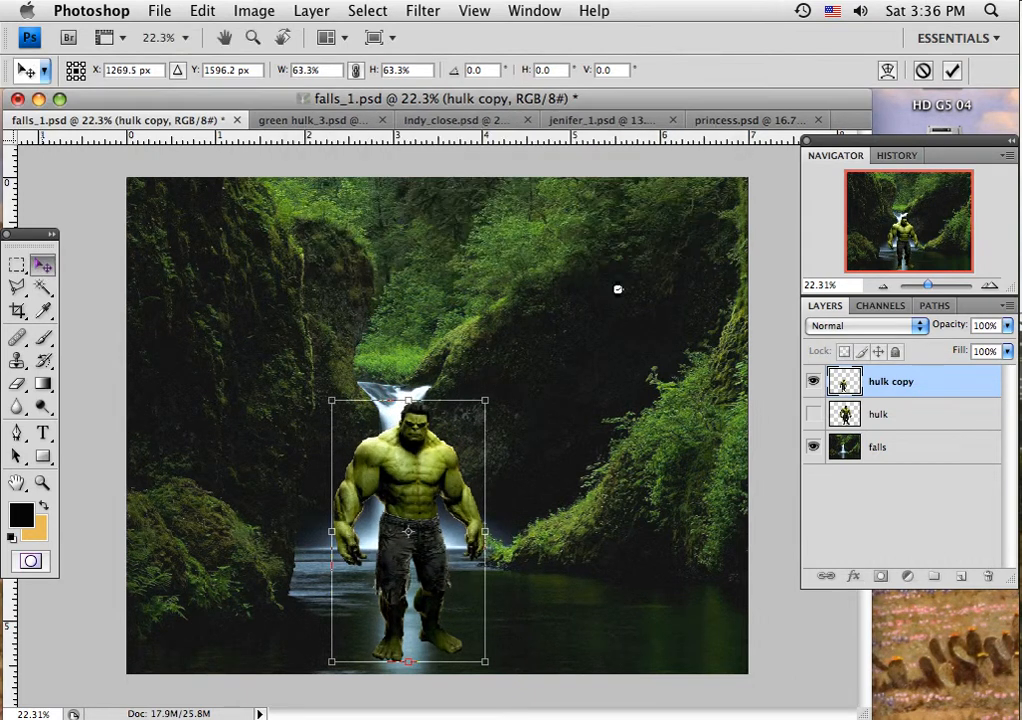
left_click_drag(416, 497, 491, 498)
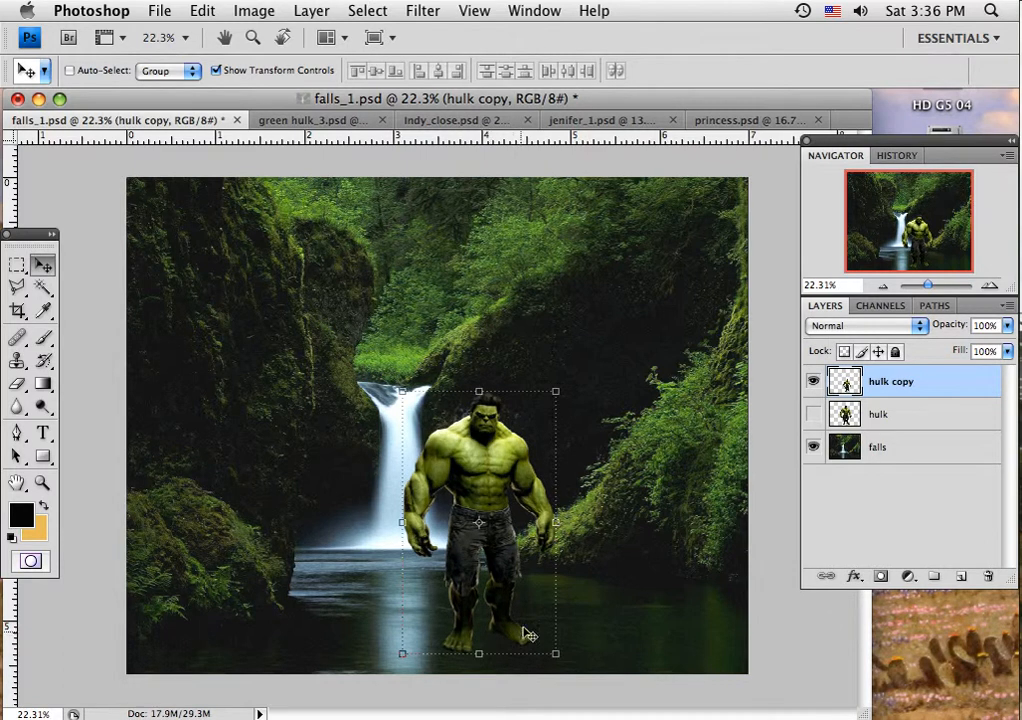
Step: Erase the Hulk's feet and lower legs on the hulk copy layer with a soft 100 px Eraser so he stands in the water
left_click(17, 383)
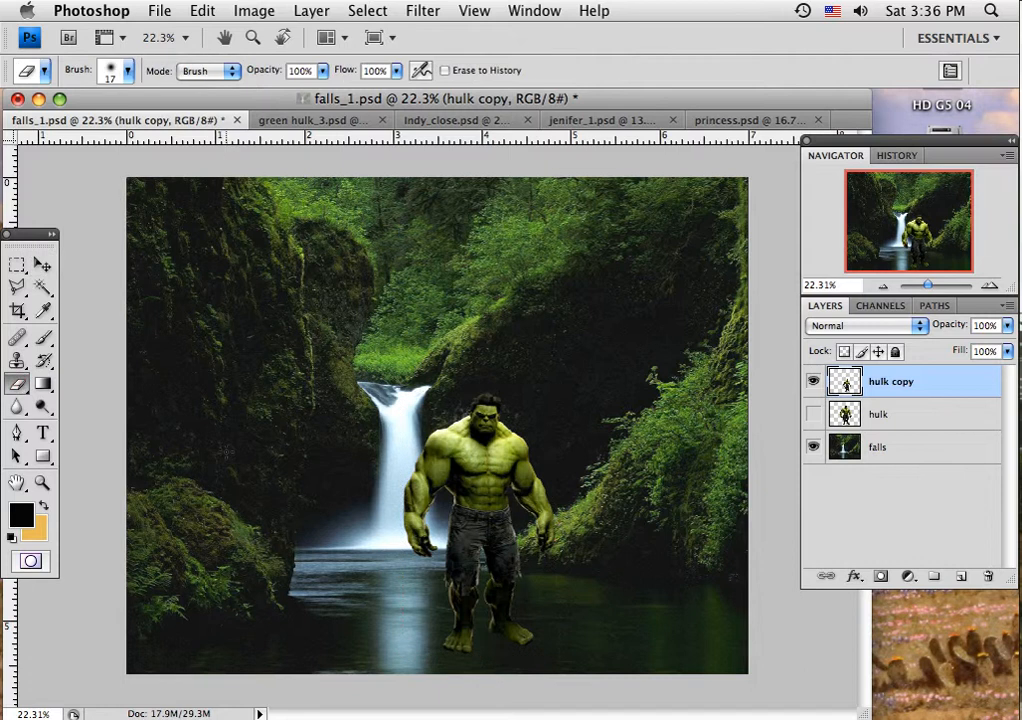
left_click(111, 72)
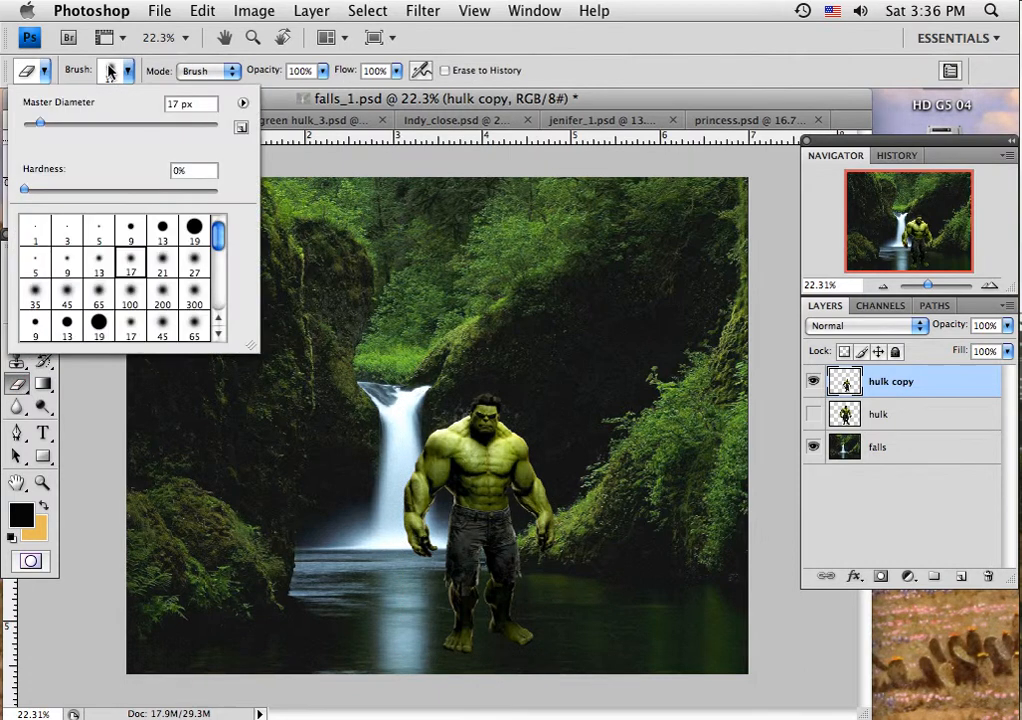
left_click(99, 300)
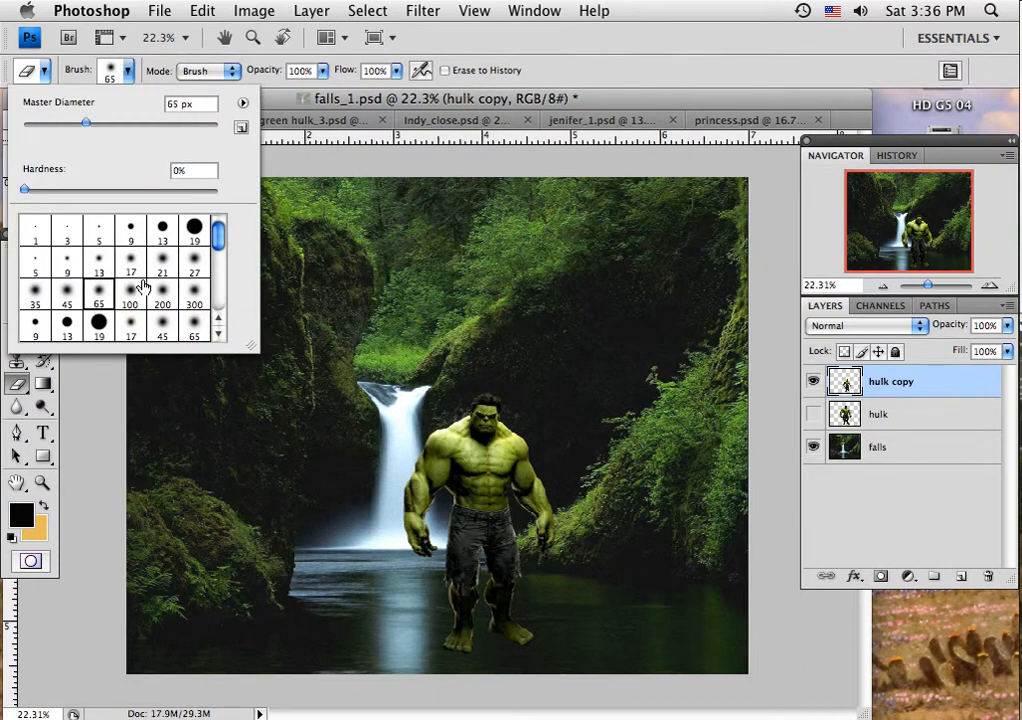
left_click(143, 287)
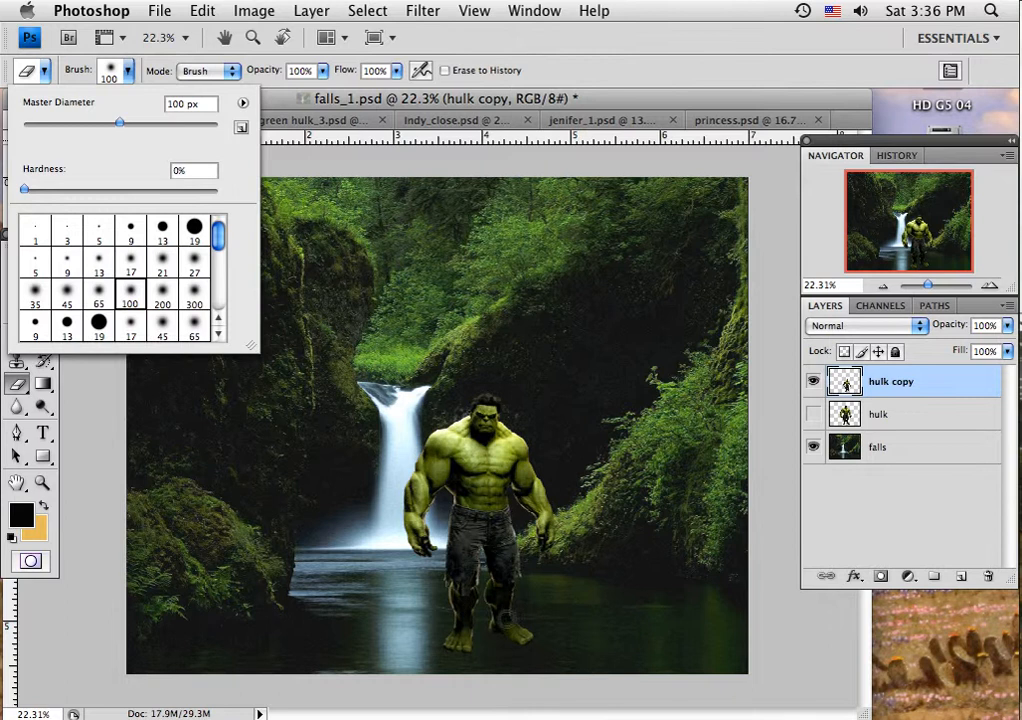
left_click(429, 618)
mouse_move(451, 618)
left_mouse_down()
mouse_move(545, 624)
mouse_move(434, 634)
mouse_move(525, 638)
left_mouse_up()
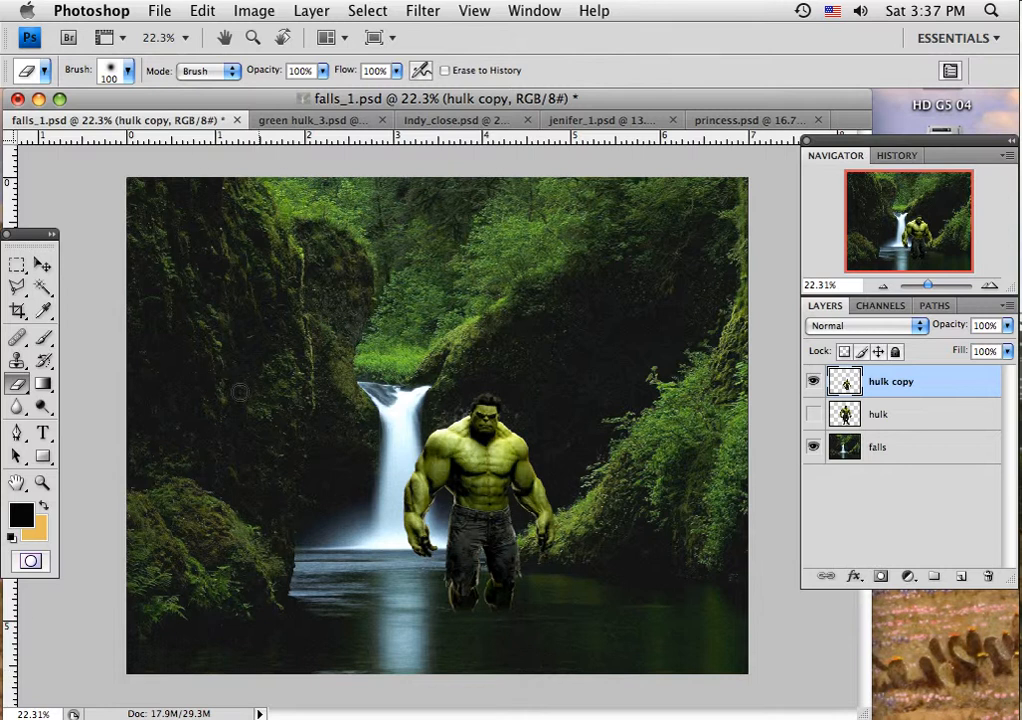
left_click(42, 264)
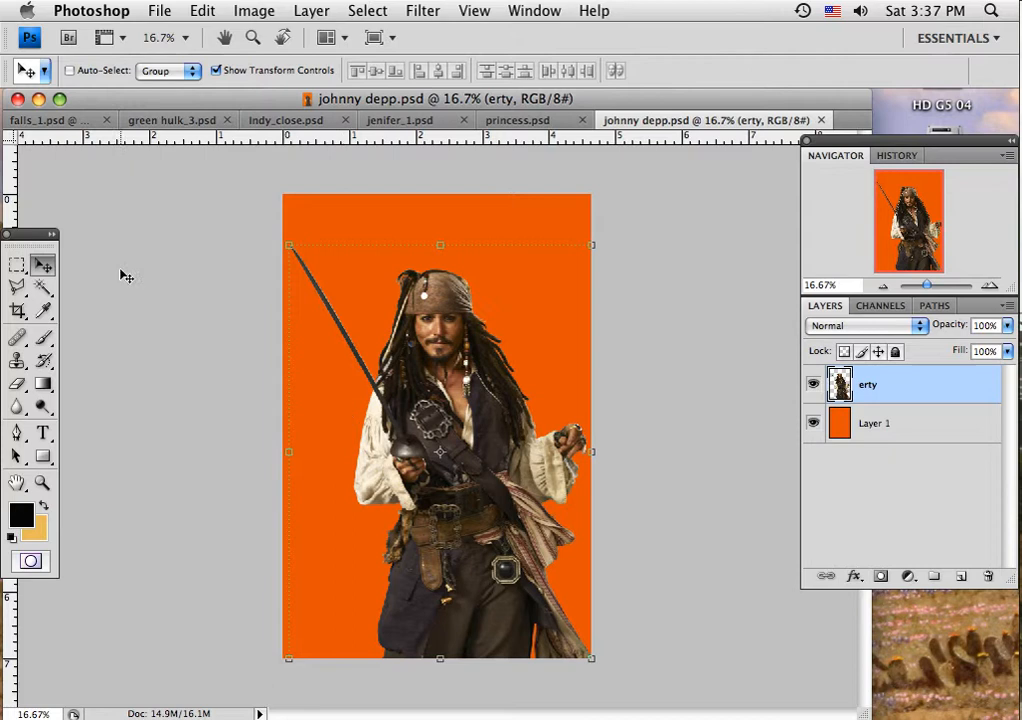
Step: Select the empty area around the pirate on the erty layer of johnny depp.psd with the Magic Wand, and extend it with Similar
left_click(42, 287)
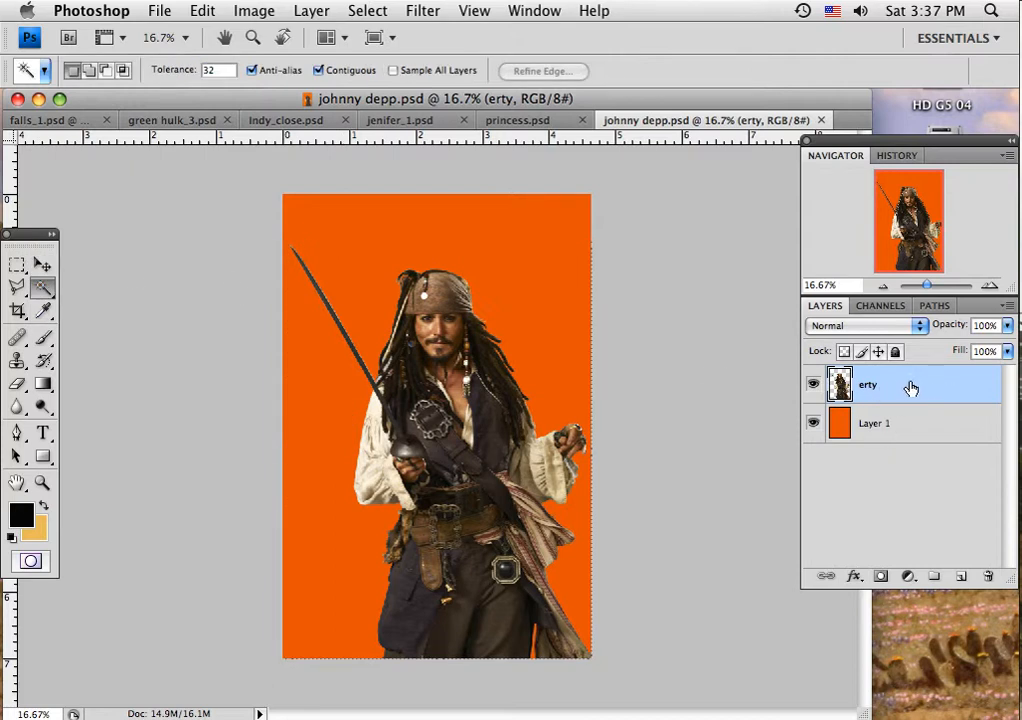
left_click(813, 384)
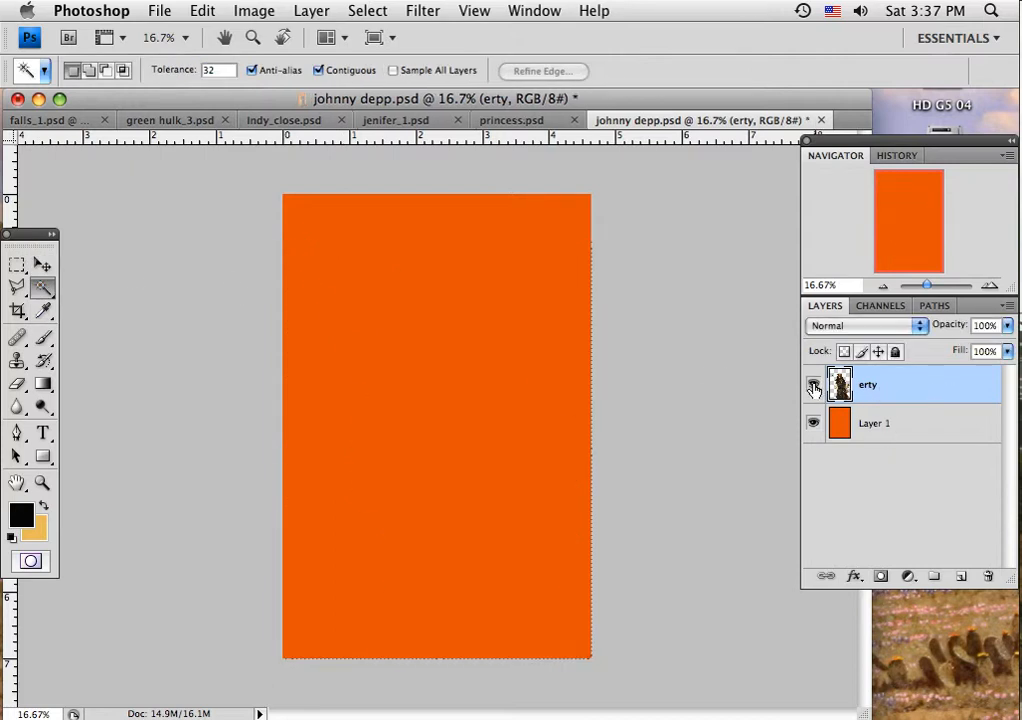
left_click(813, 384)
left_click(540, 330)
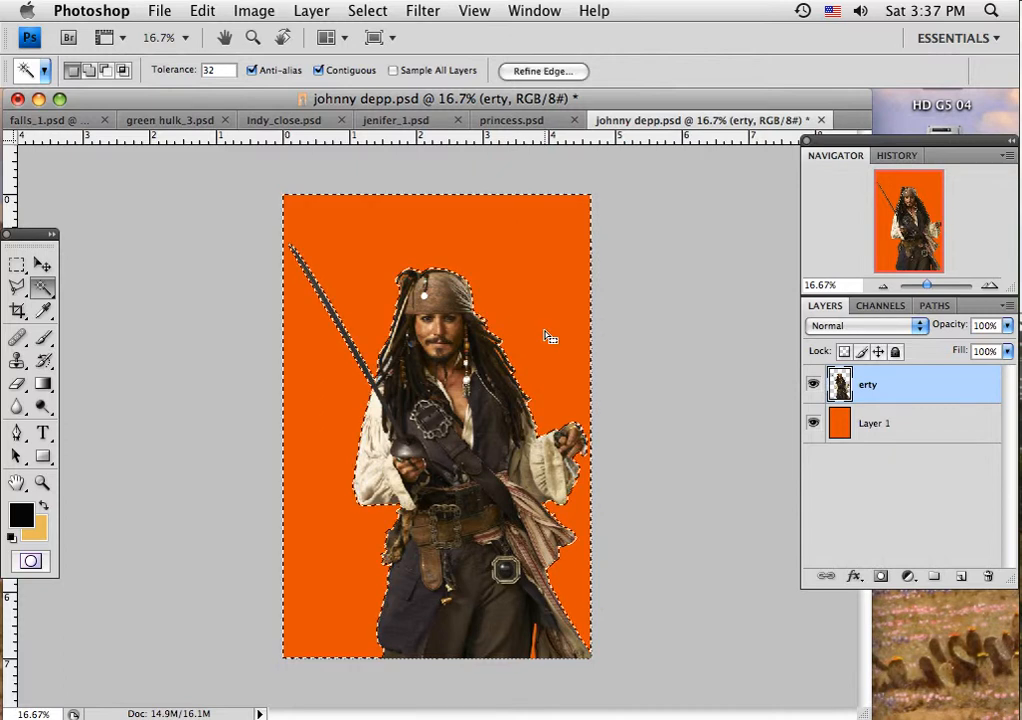
left_click(367, 11)
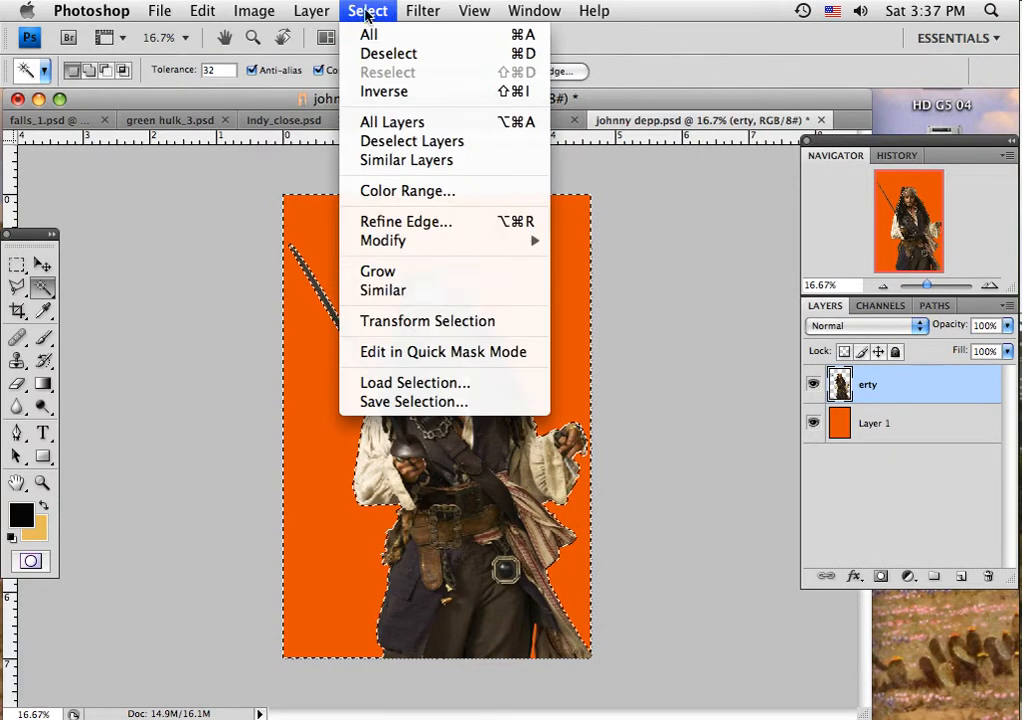
left_click(385, 291)
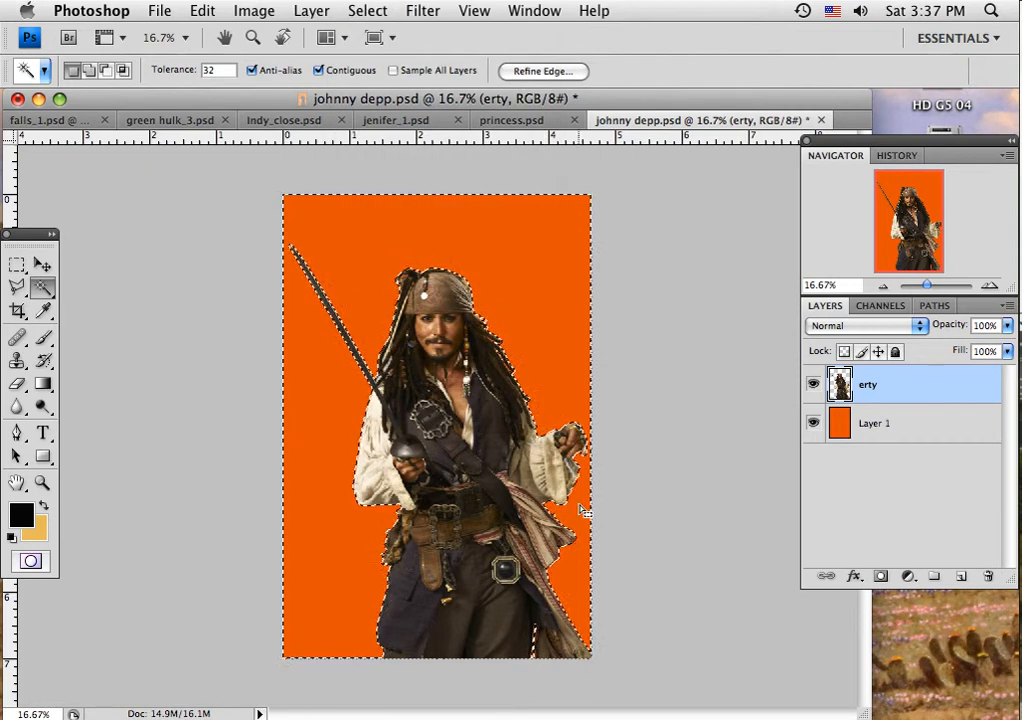
Step: Invert the selection to the pirate figure and copy it
left_click(380, 12)
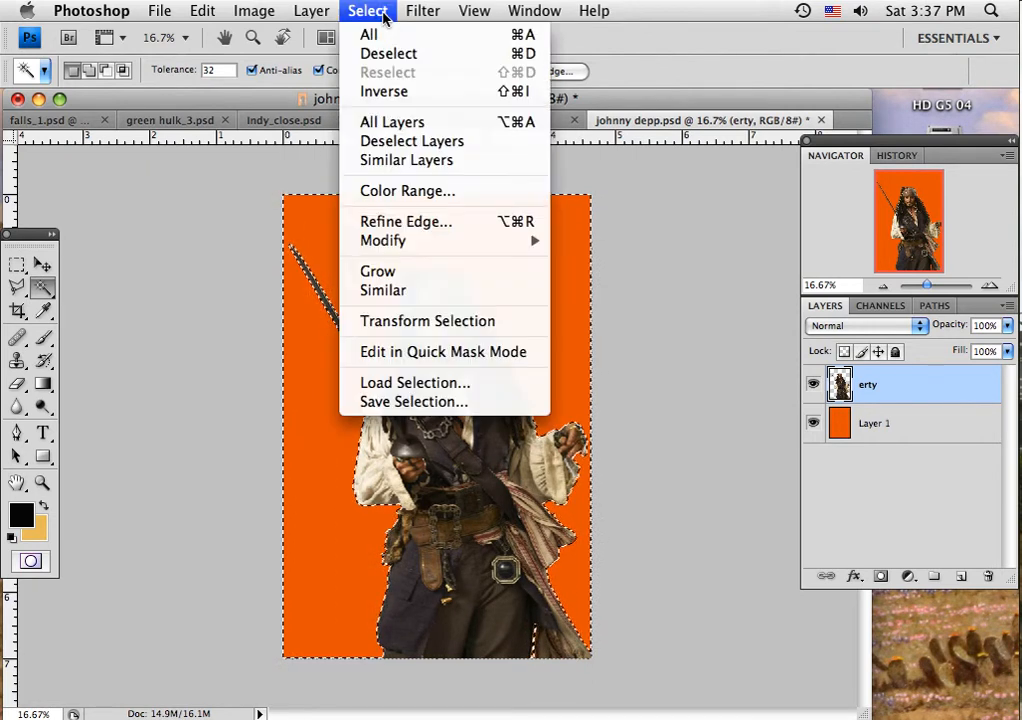
left_click(390, 92)
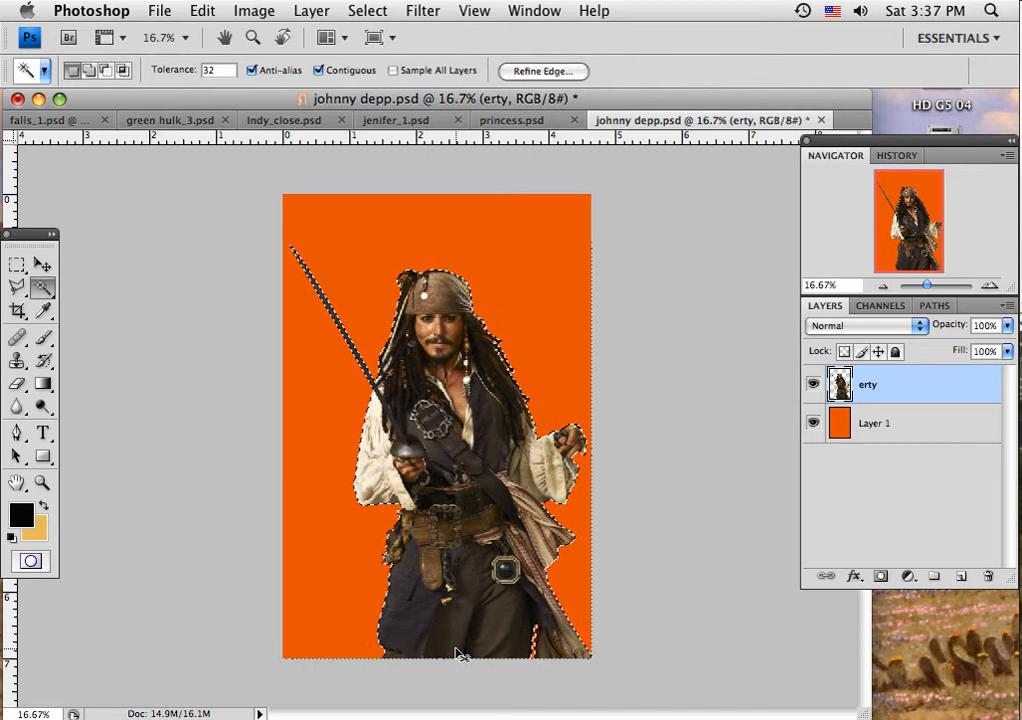
key("super+c")
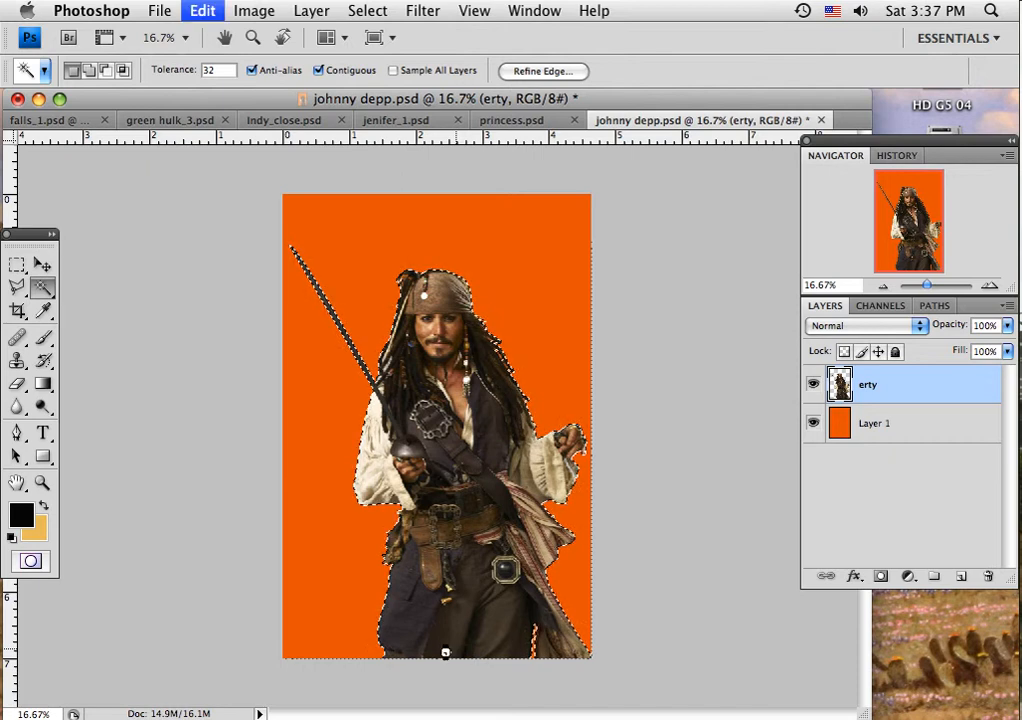
Step: Add a new layer above the hulk copy layer in falls_1.psd and name it depp
left_click(27, 122)
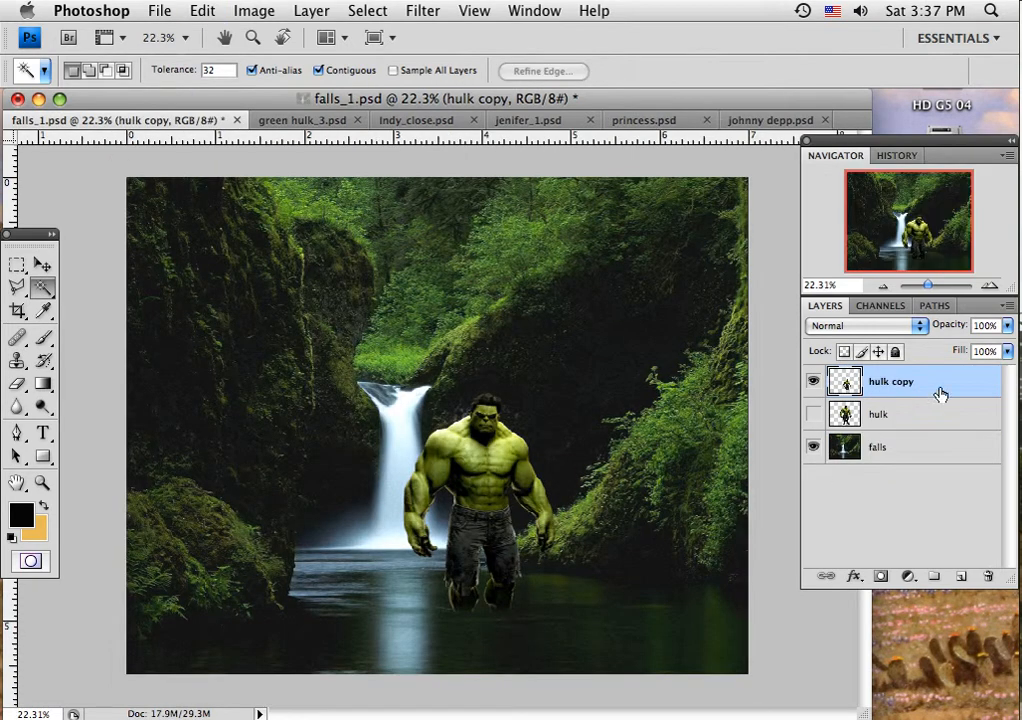
left_click(961, 579)
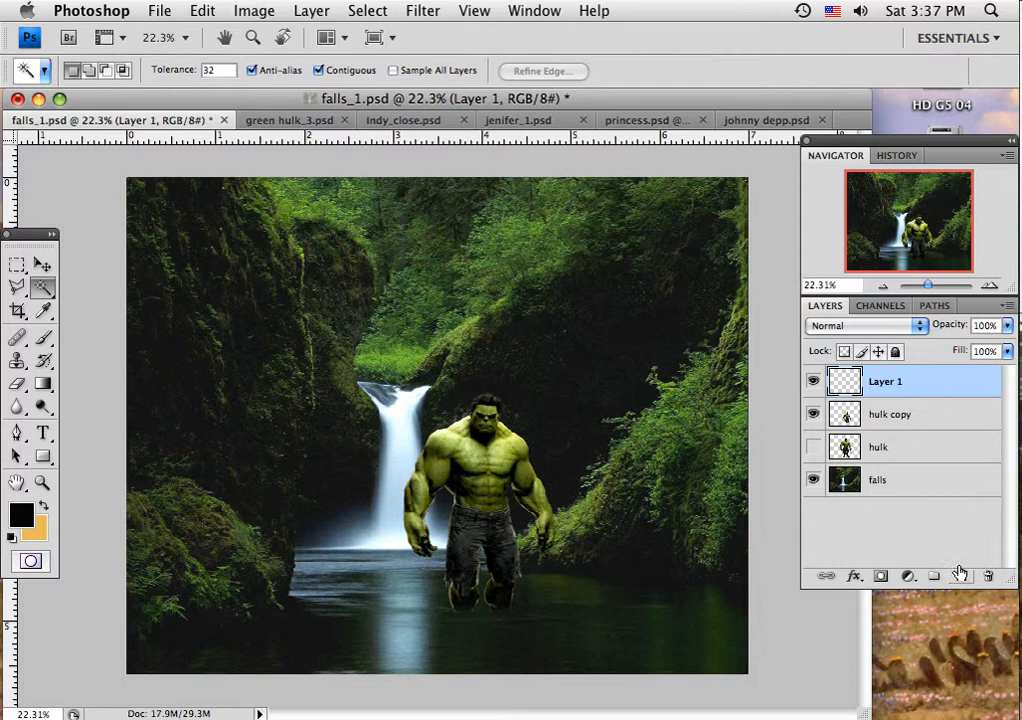
double_click(886, 383)
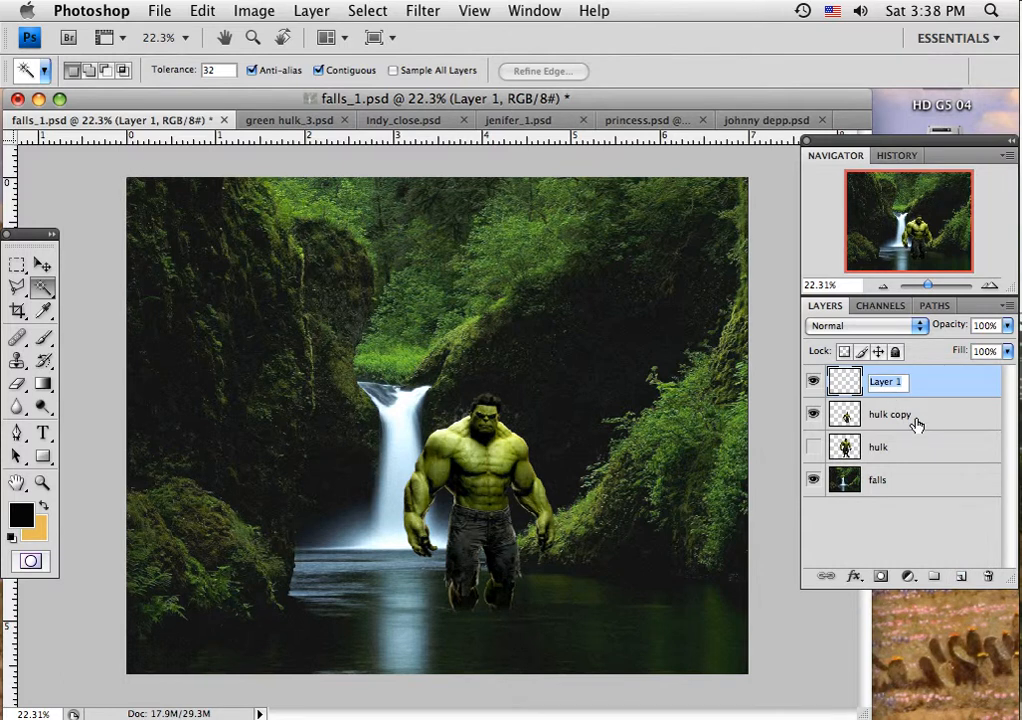
type("depp")
key("Return")
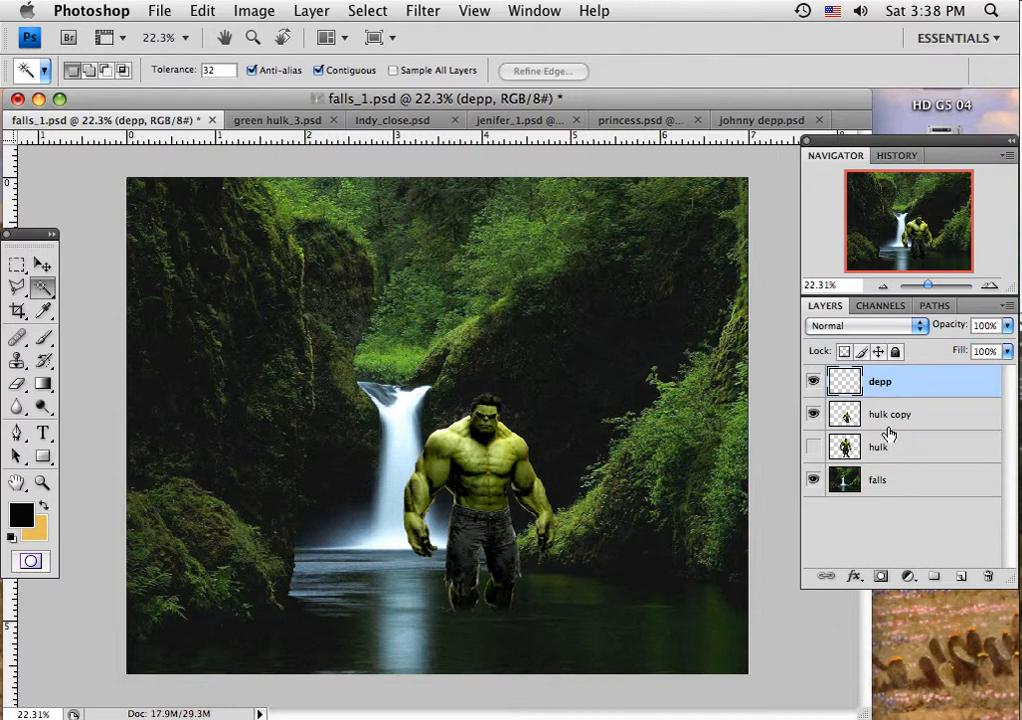
Step: Paste the pirate onto the depp layer, scale him proportionally to about 74%, and place him in the foreground on the Hulk's right
key("super+v")
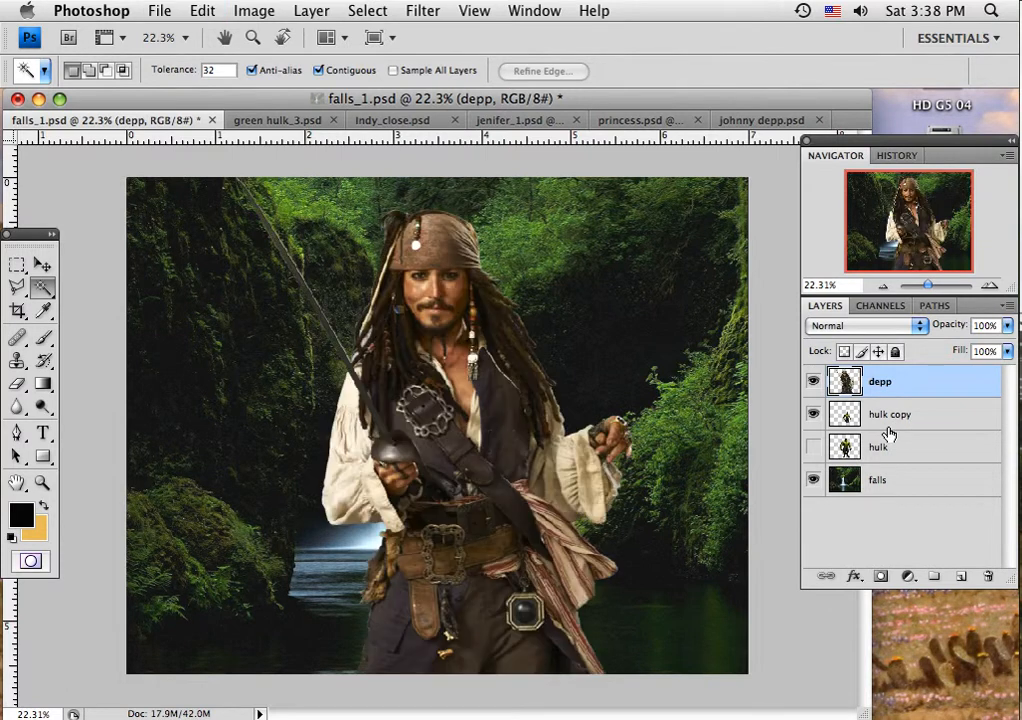
left_click(42, 264)
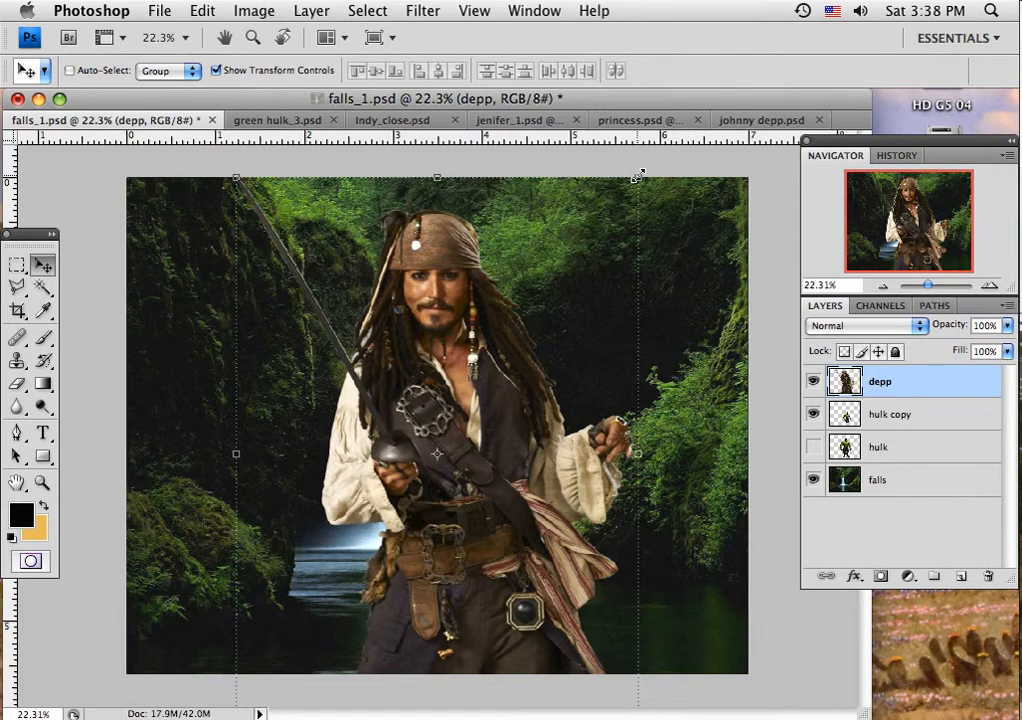
left_click_drag(637, 177, 530, 312)
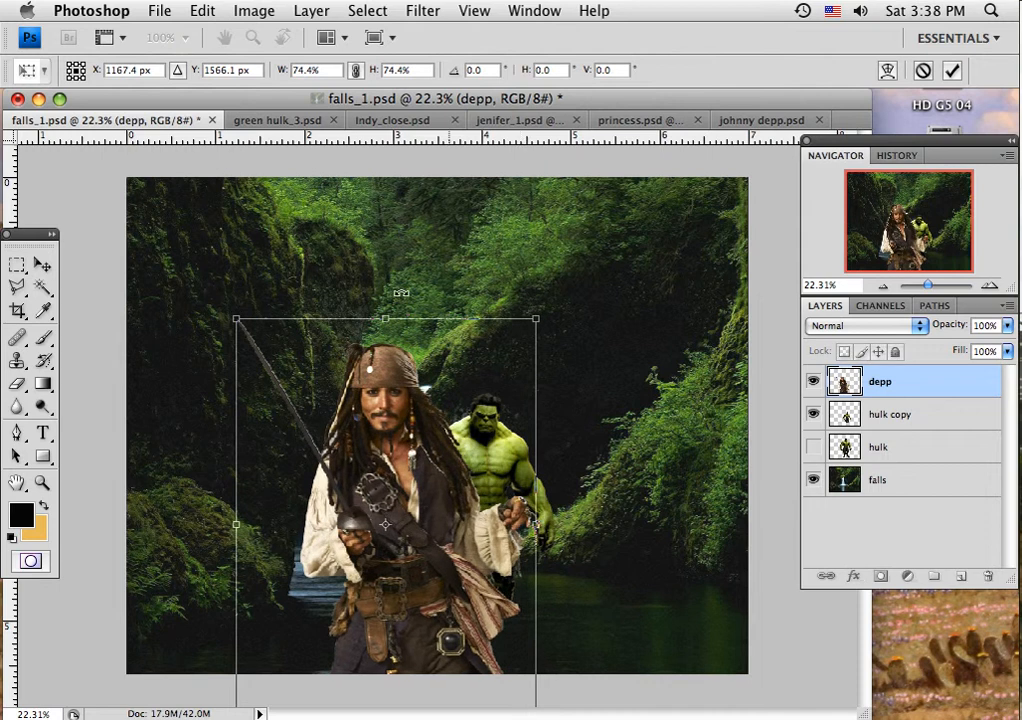
left_click(42, 264)
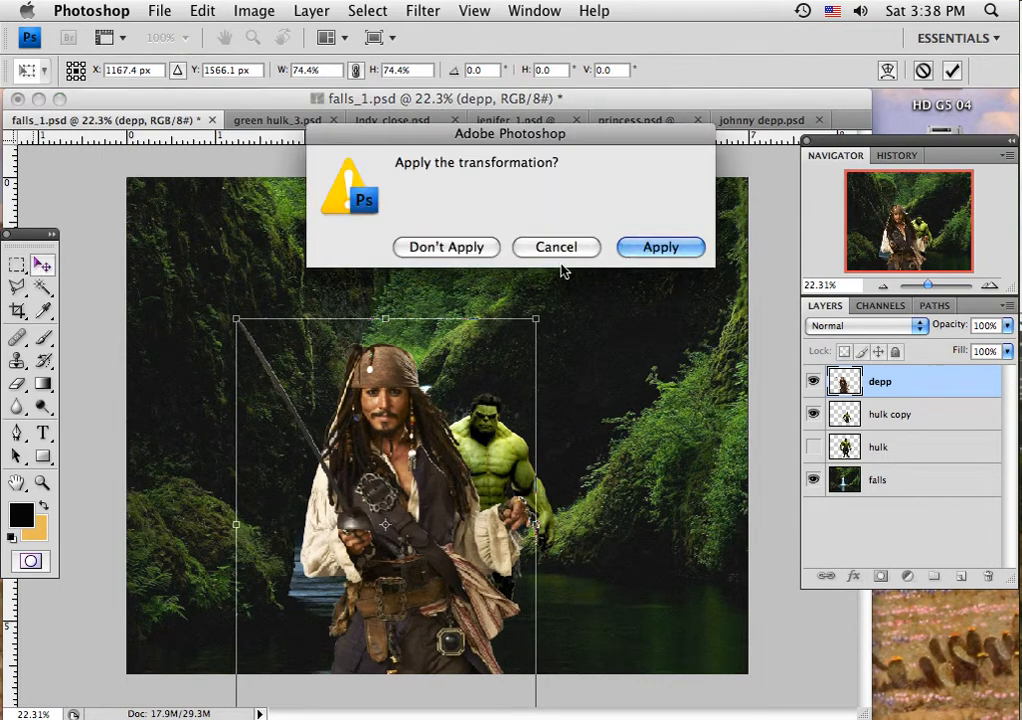
left_click(634, 247)
left_click_drag(440, 522, 650, 463)
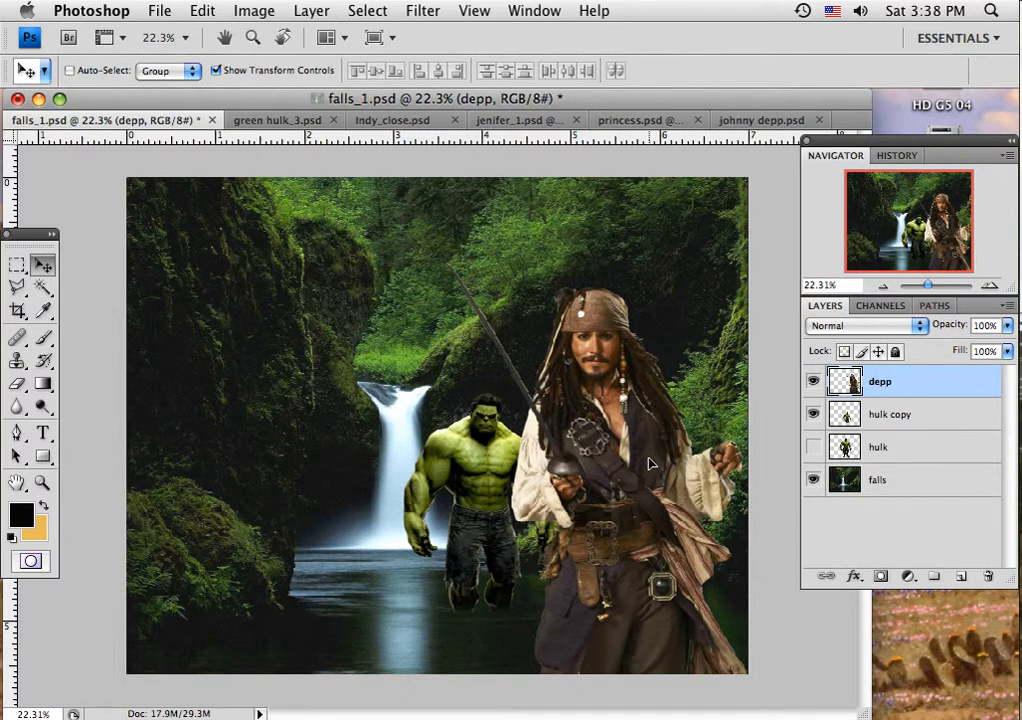
mouse_move(650, 463)
left_mouse_down()
mouse_move(636, 470)
mouse_move(636, 460)
mouse_move(642, 467)
left_mouse_up()
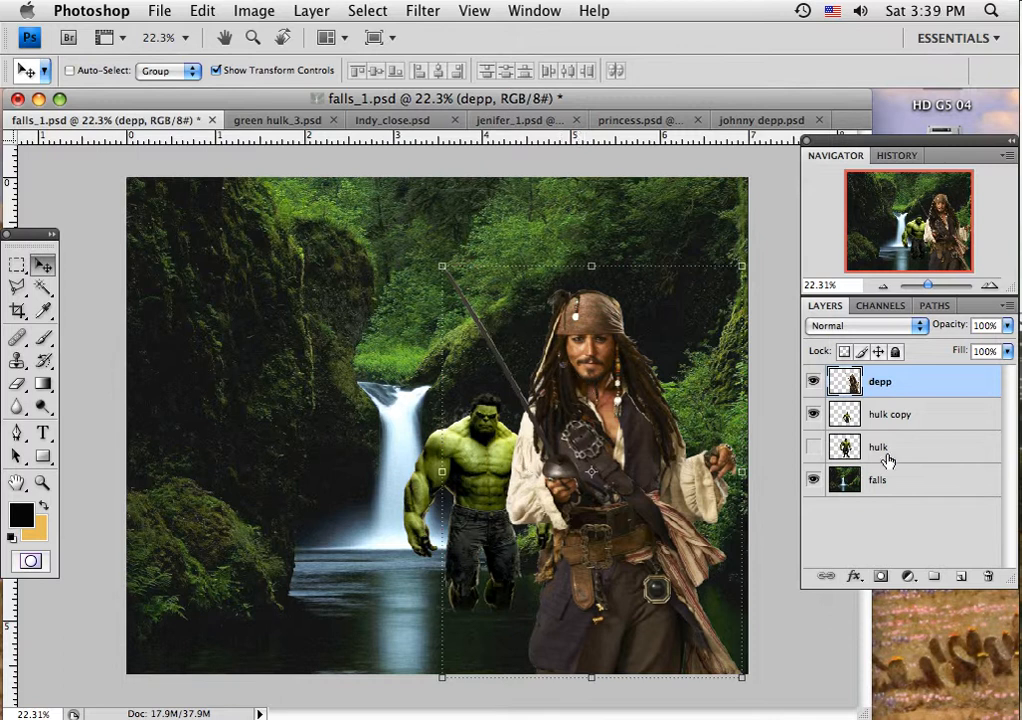
Step: Select the empty area around the woman in jenifer_1.psd with the Magic Wand, invert the selection to her figure, and copy it
left_click(508, 120)
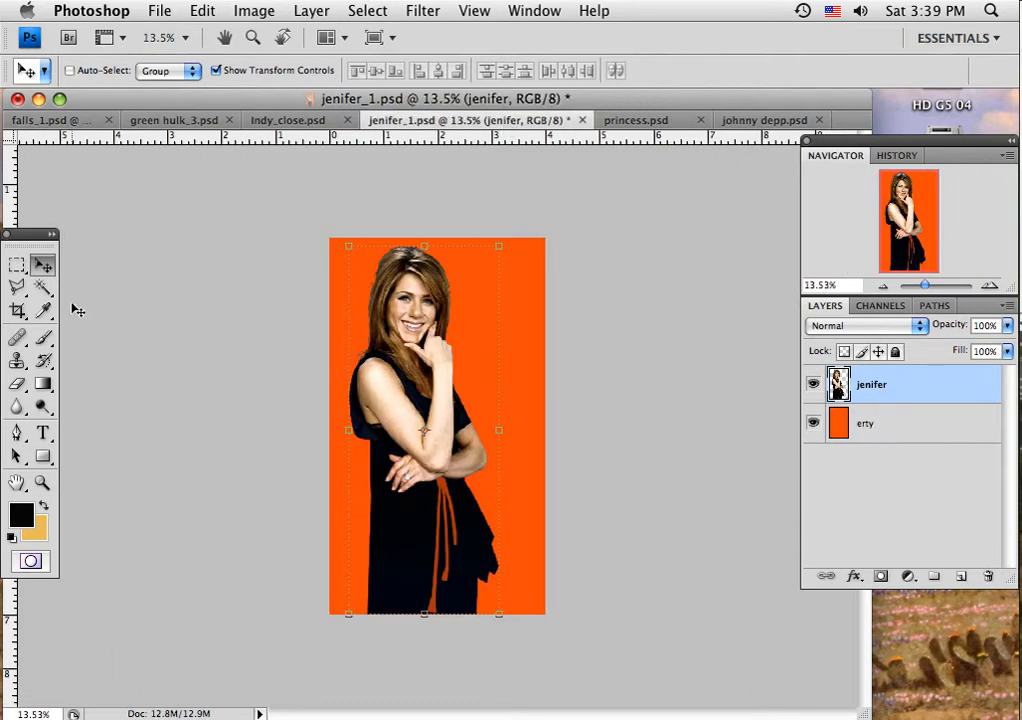
left_click(40, 290)
left_click(344, 313)
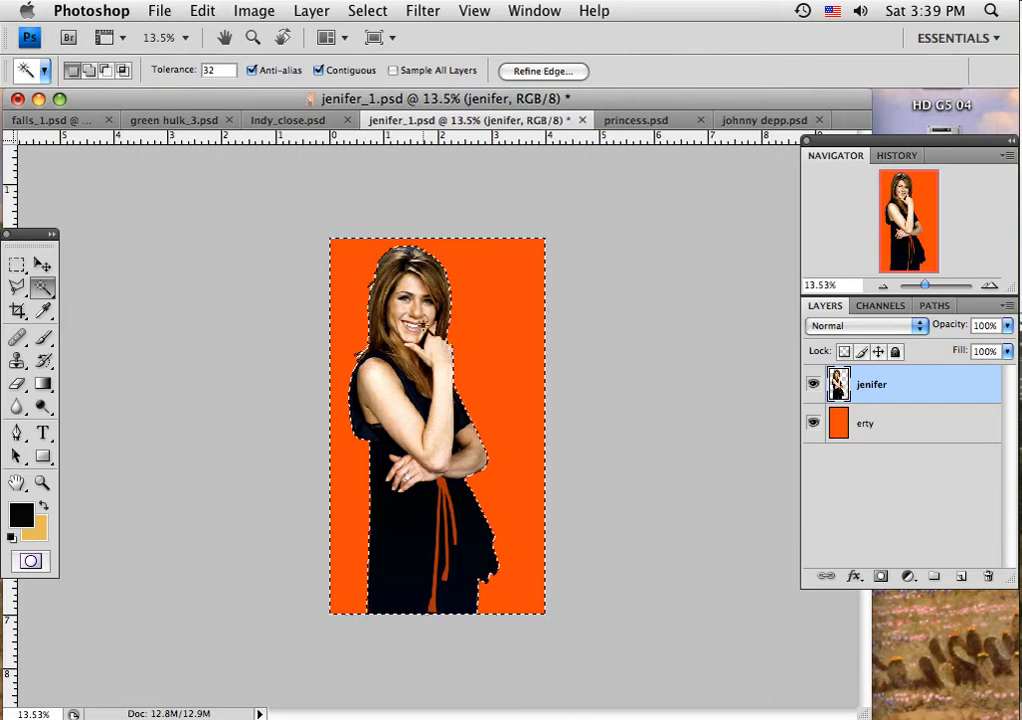
left_click(381, 12)
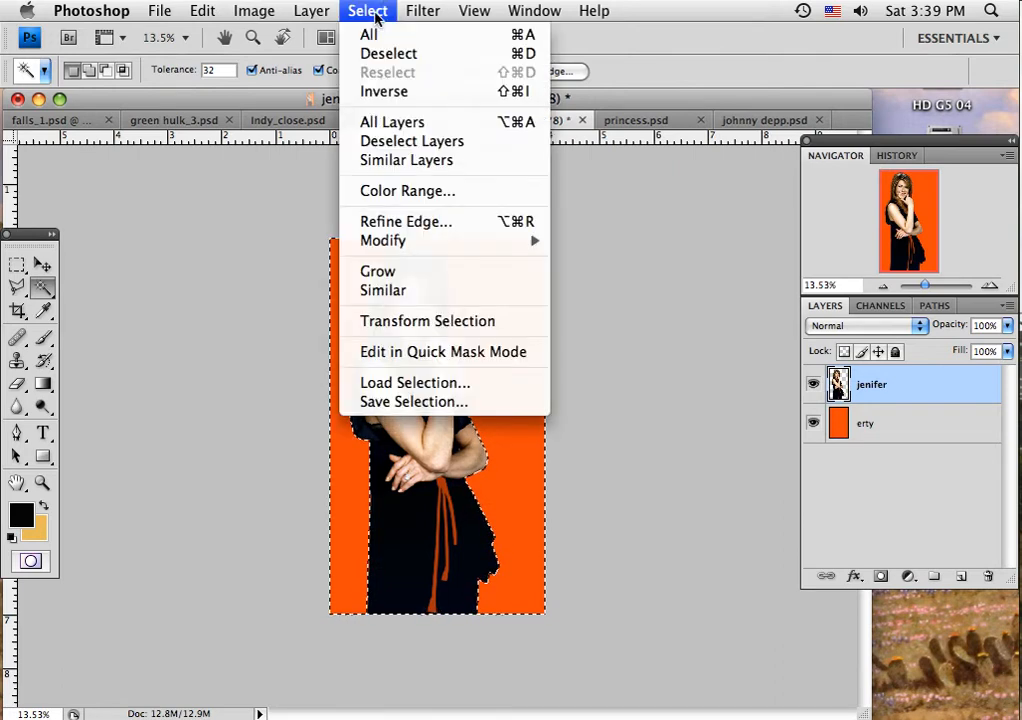
left_click(383, 91)
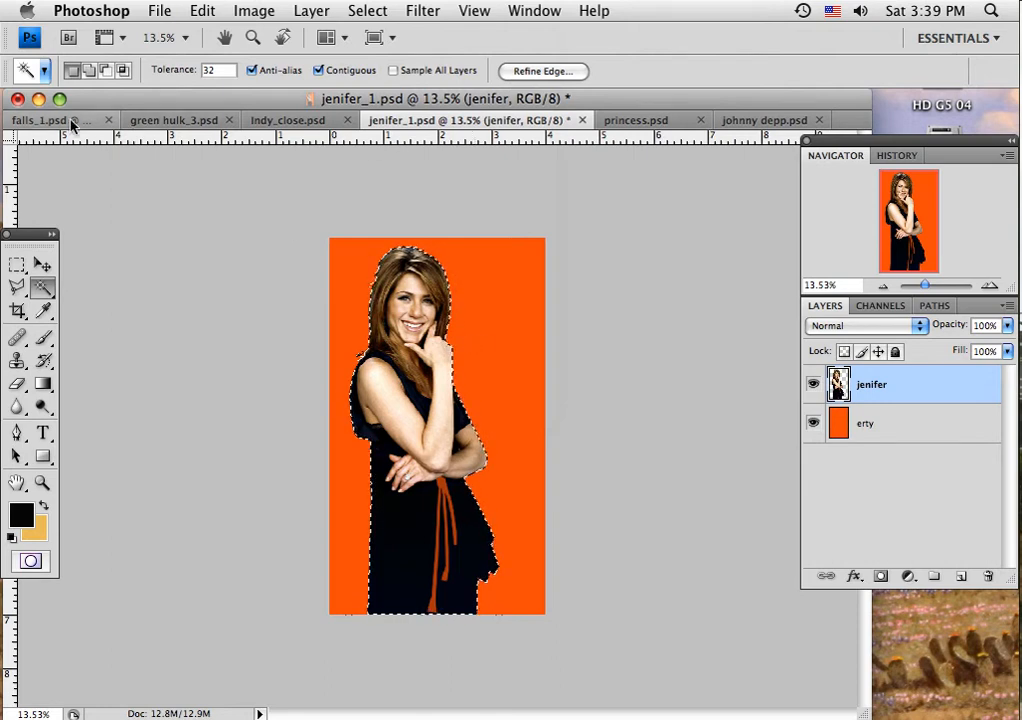
Step: Add a new layer above the depp layer in falls_1.psd and name it jenn
left_click(36, 121)
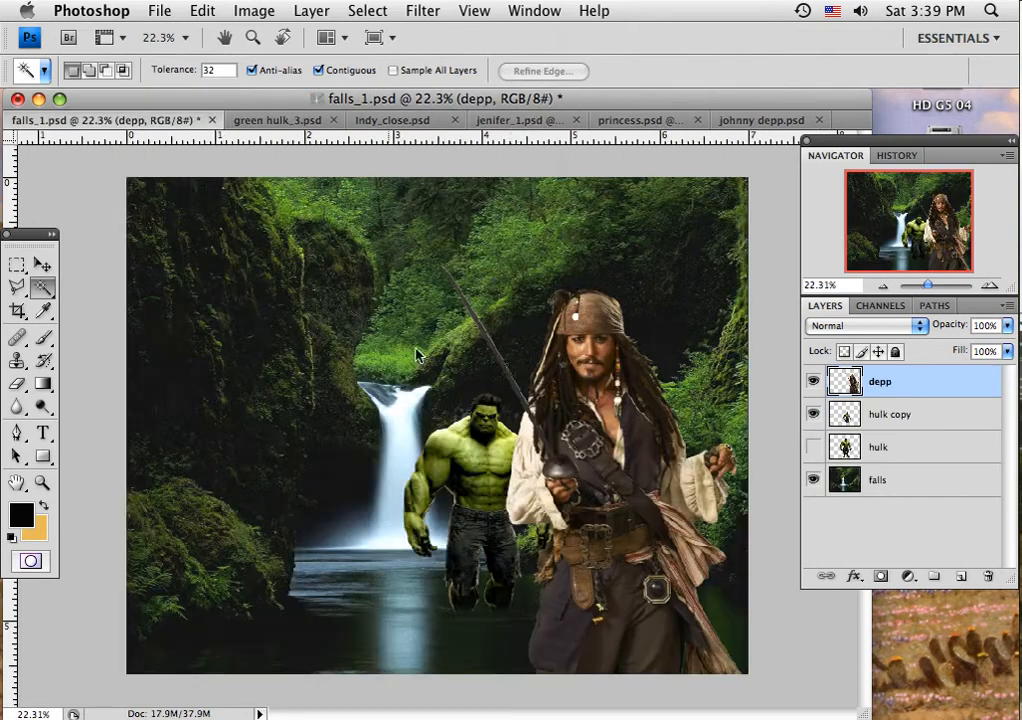
left_click(960, 579)
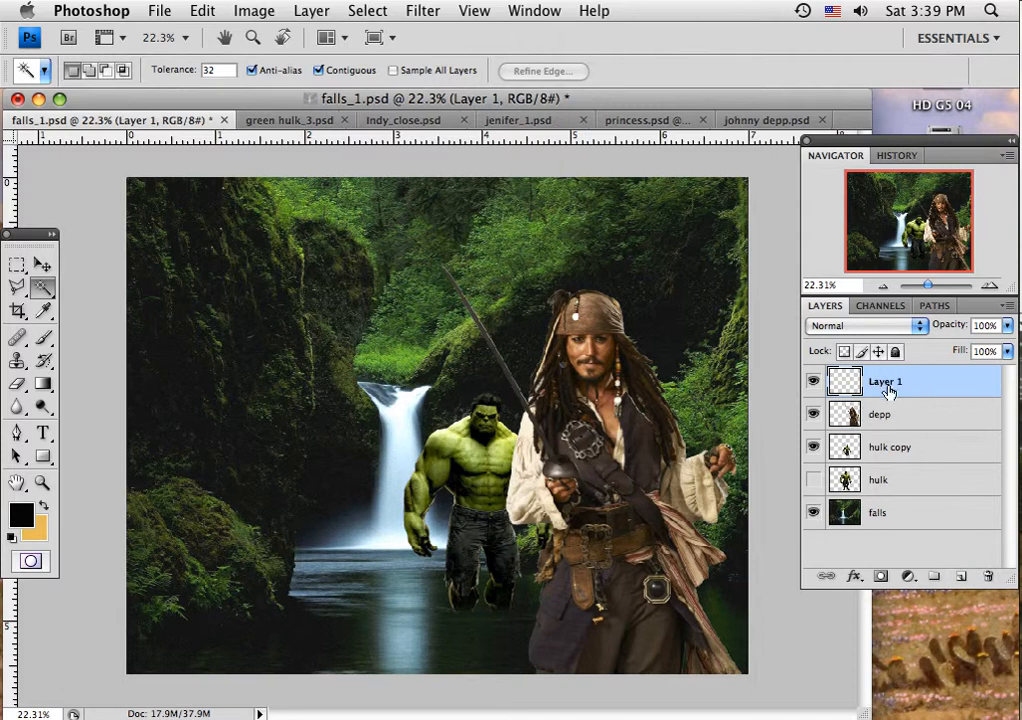
double_click(876, 386)
type("jenn")
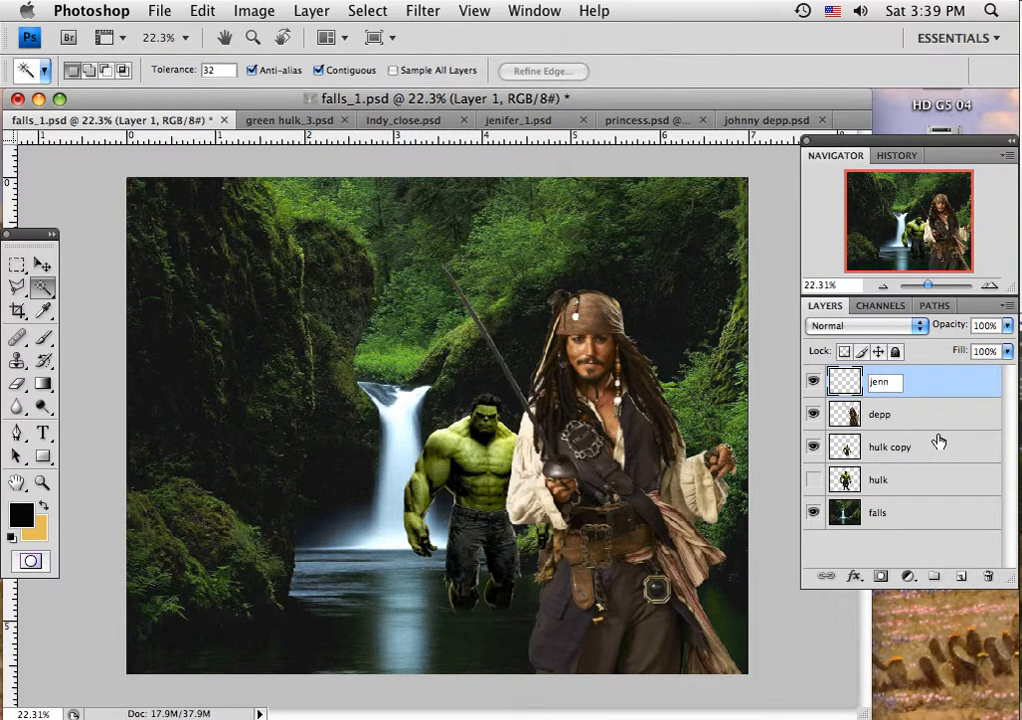
left_click(927, 380)
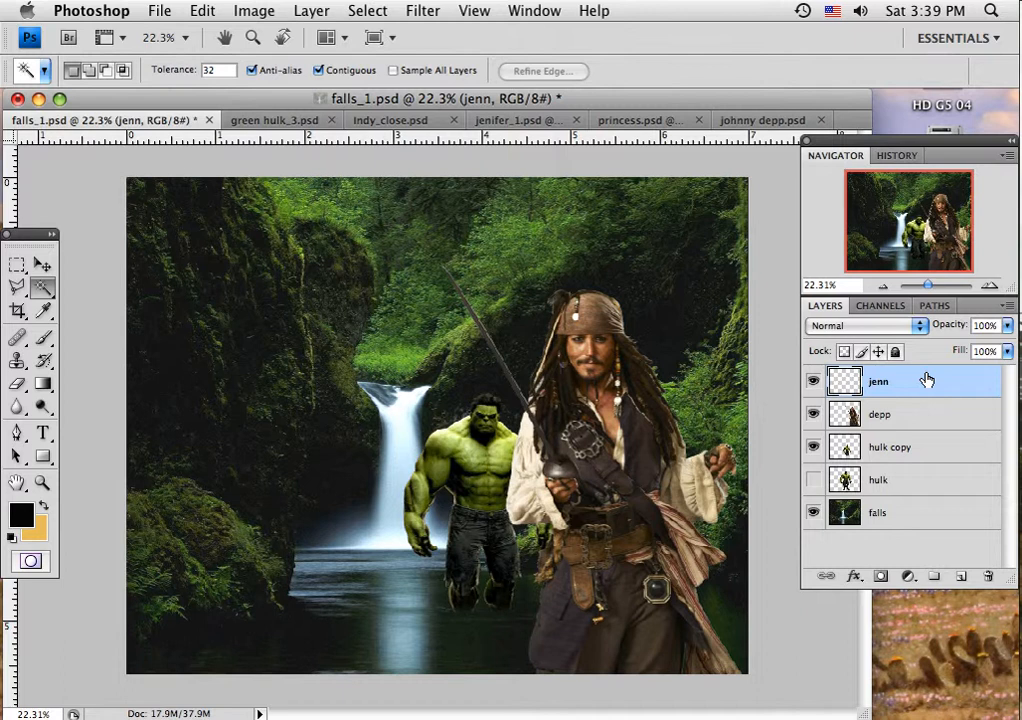
Step: Paste the woman onto the jenn layer, scale her proportionally to about 81%, and place her in the foreground to the left of the waterfall
key("super+v")
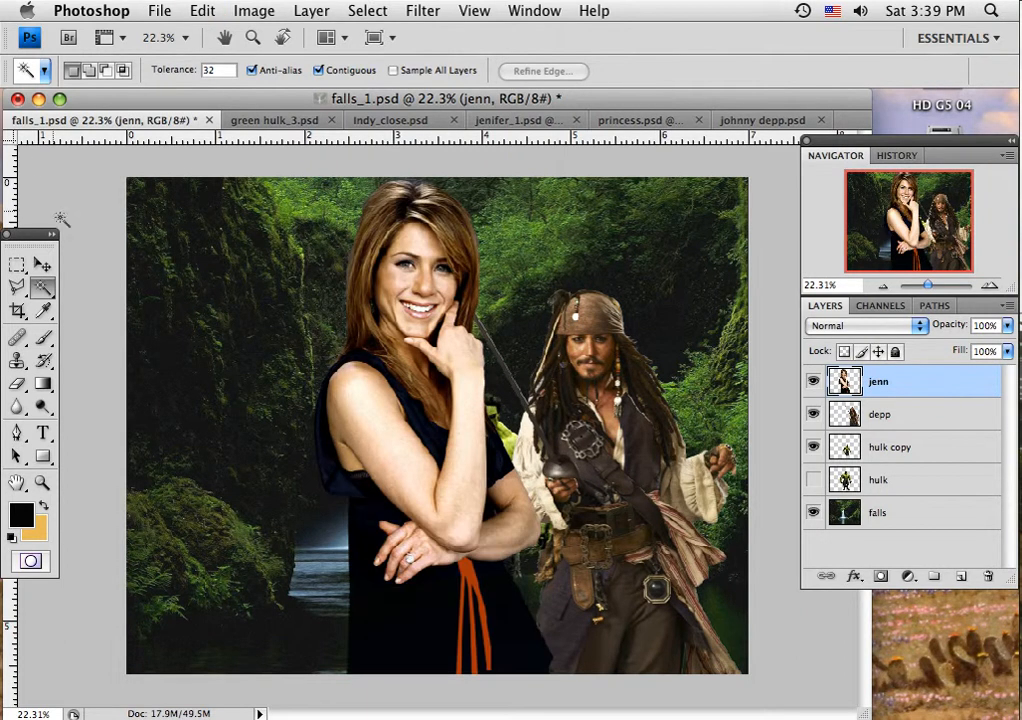
left_click(42, 264)
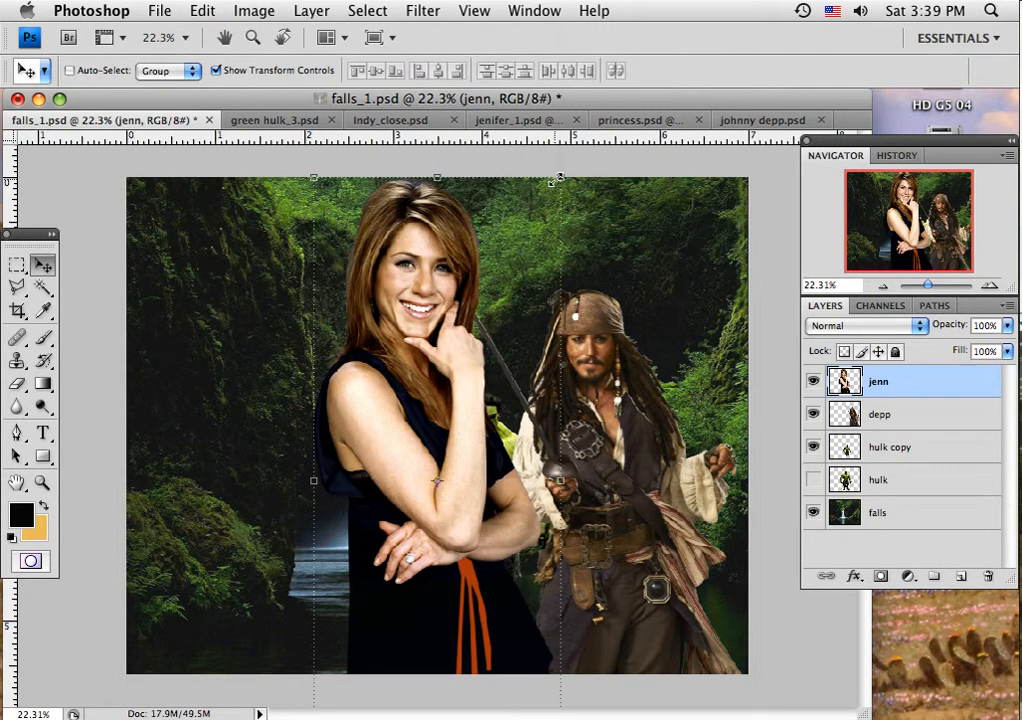
left_click_drag(557, 179, 513, 292)
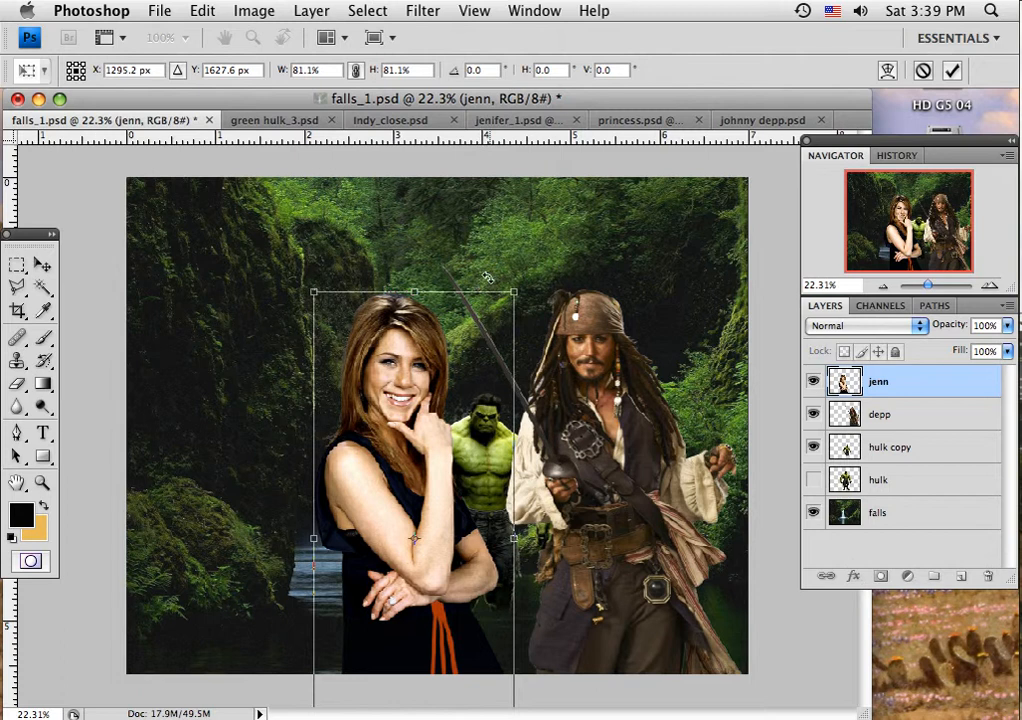
left_click(42, 264)
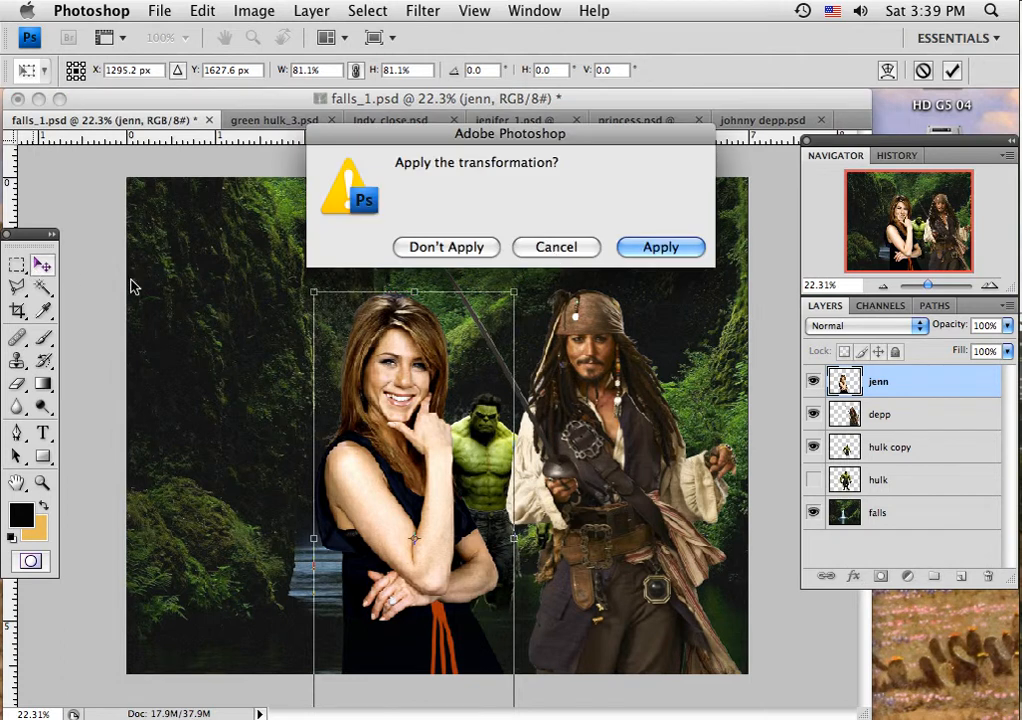
left_click(624, 247)
left_click_drag(422, 393, 271, 389)
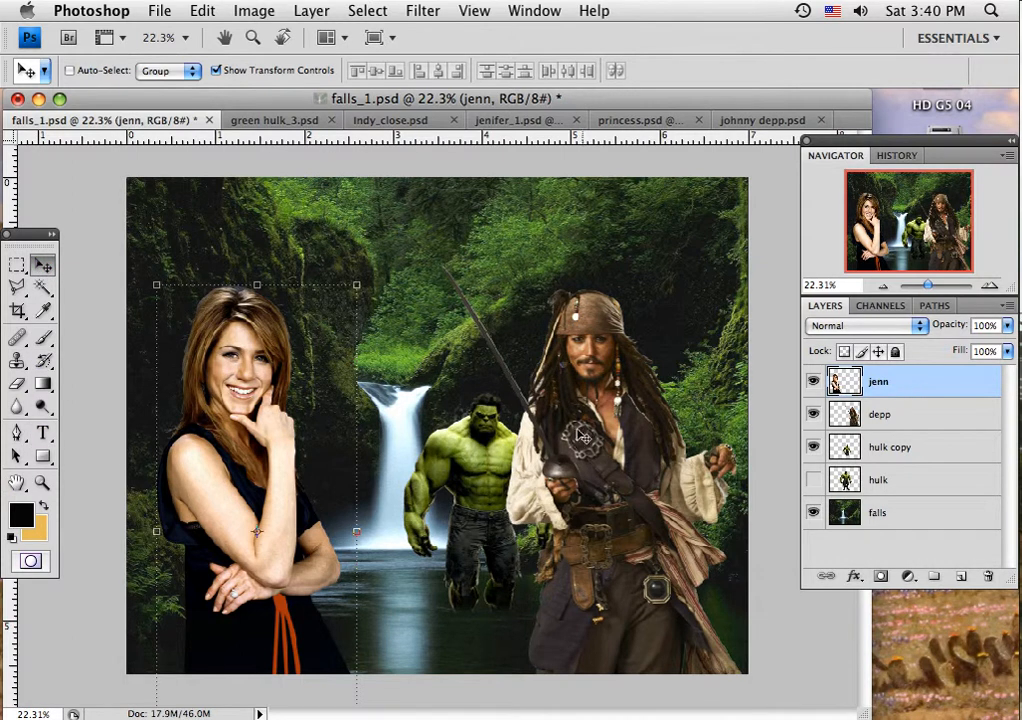
Step: Set the Horizontal Type tool's font to Einhorn ICG
left_click(41, 434)
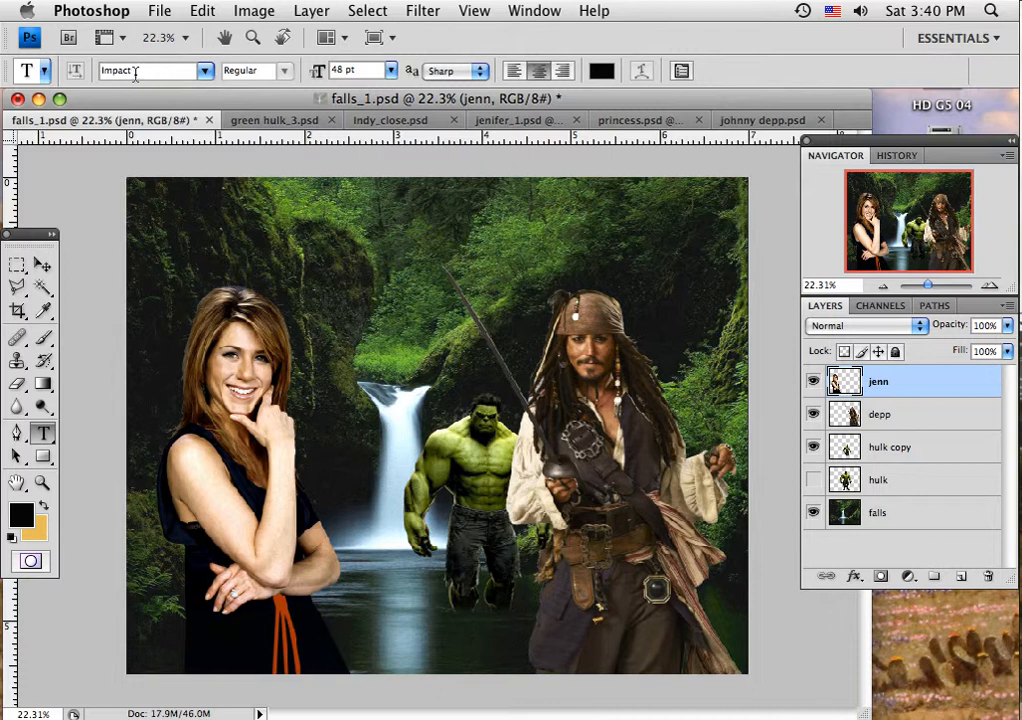
left_click(205, 71)
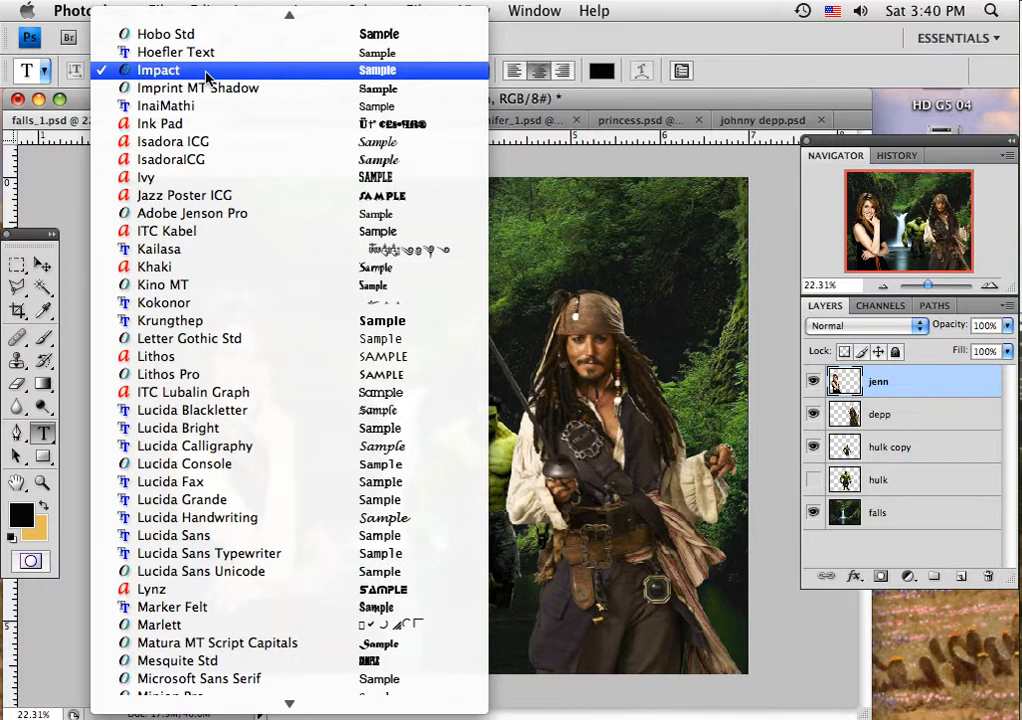
mouse_move(218, 6)
mouse_move(253, 17)
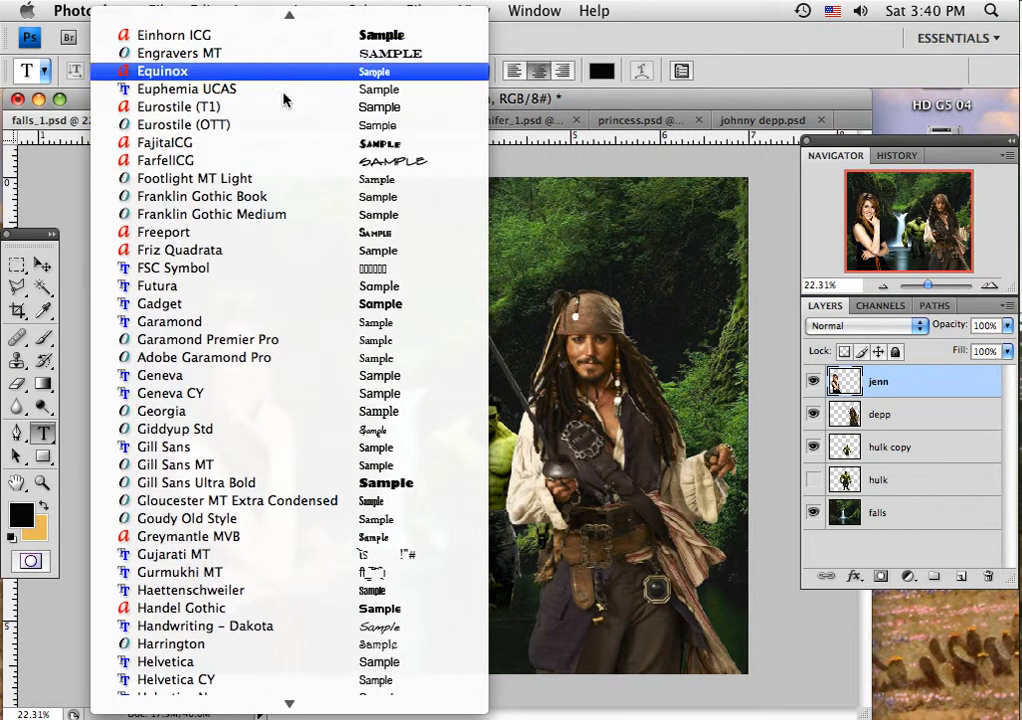
scroll(290, 80, "up", 3)
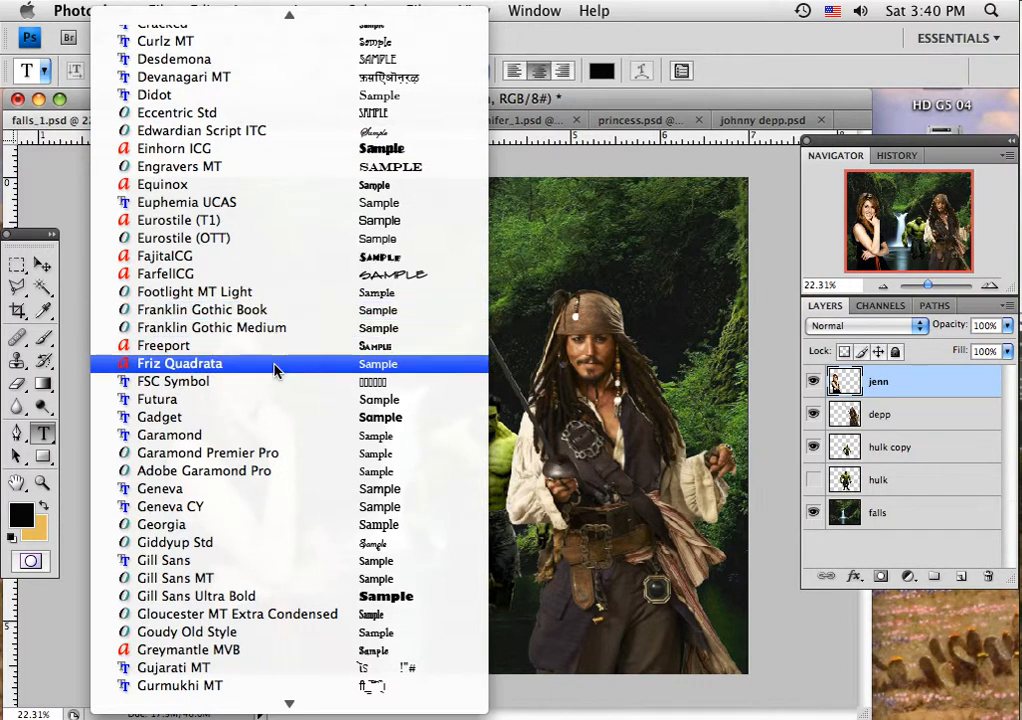
left_click(262, 155)
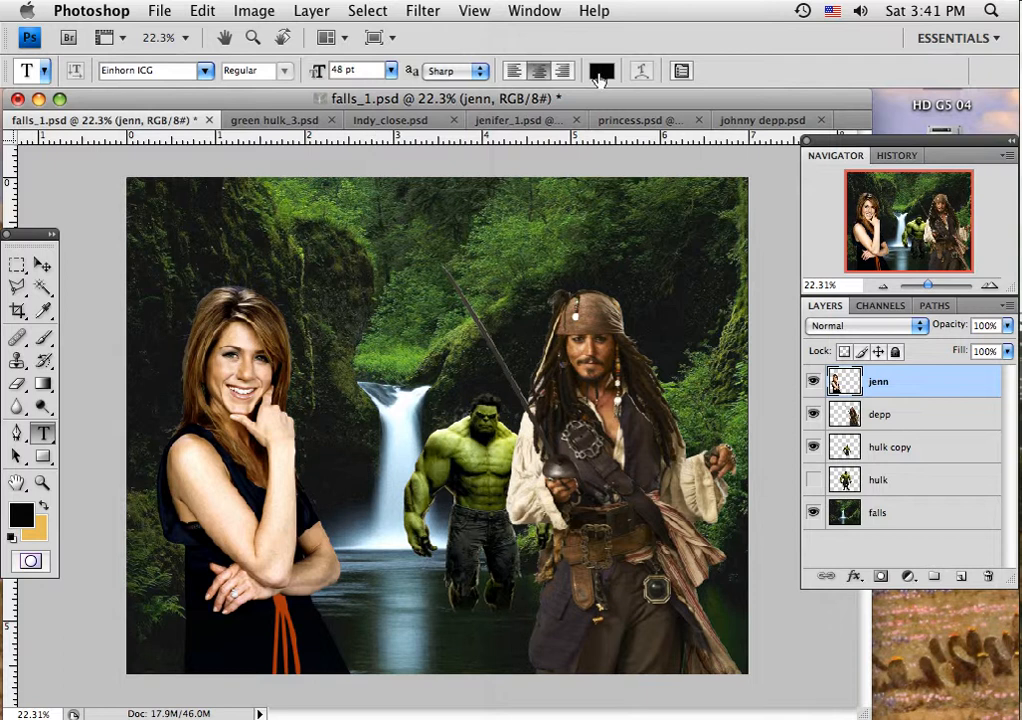
Step: Set the text color to the light tan f2ddb7
left_click(598, 76)
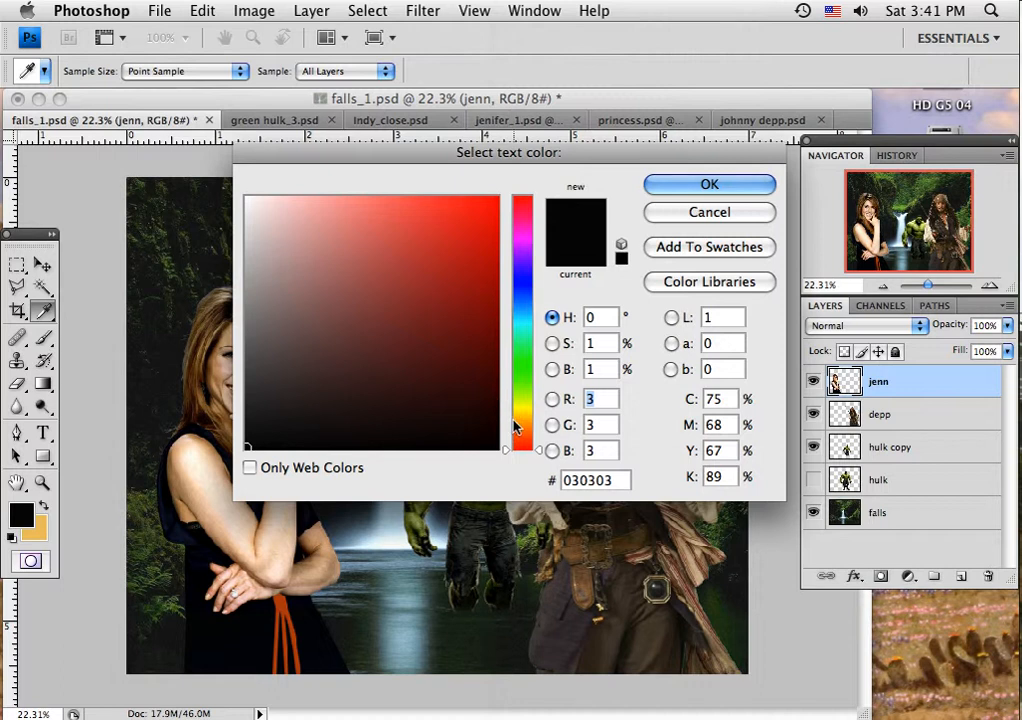
left_click(525, 423)
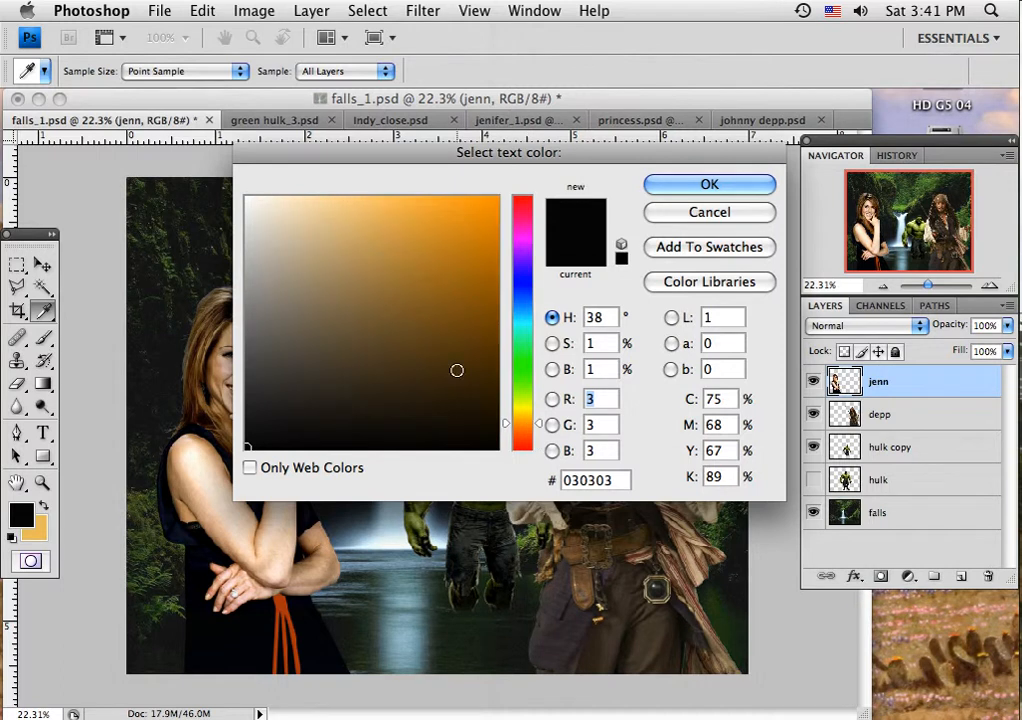
left_click(306, 210)
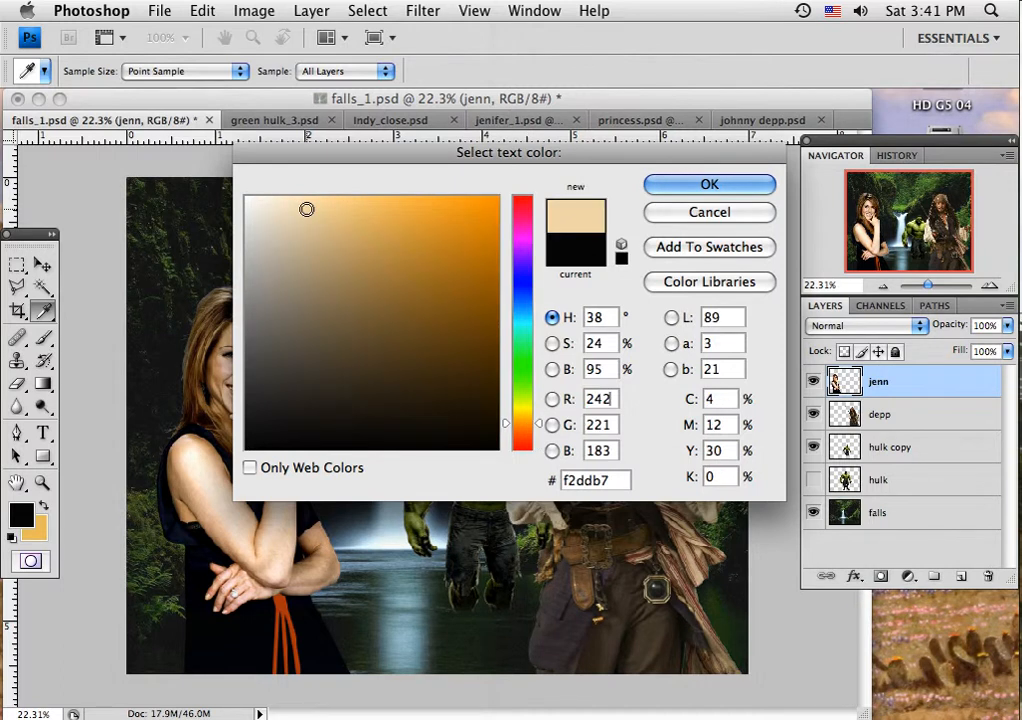
left_click(662, 187)
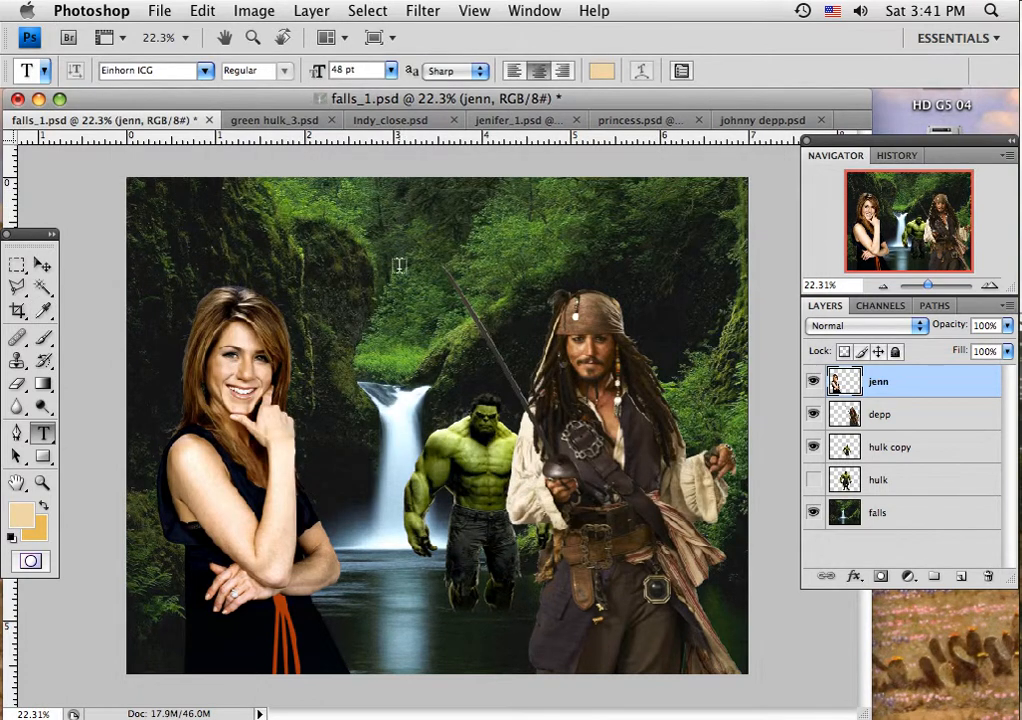
Step: Add the title text "Pirates in Eden" across the upper part of the image
left_click(365, 285)
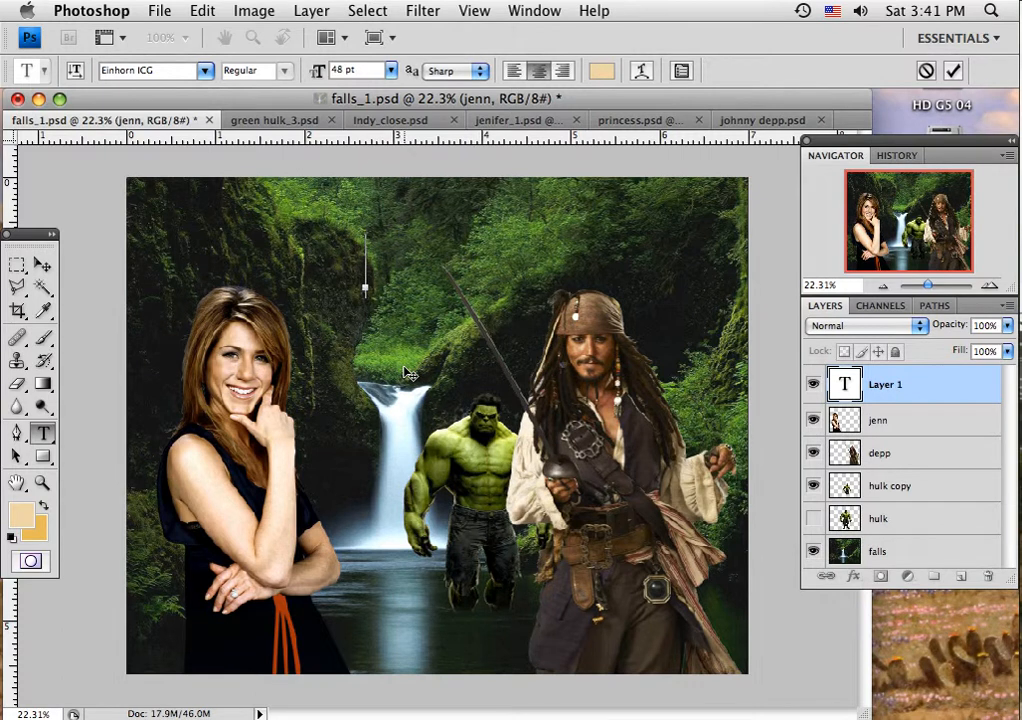
type("Pi")
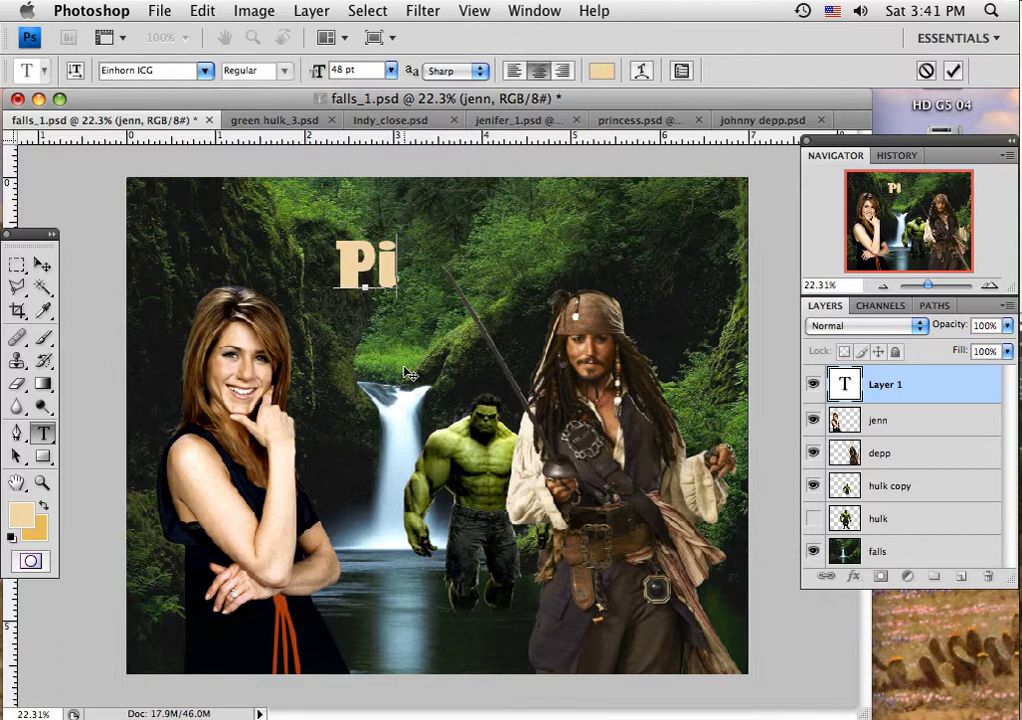
type("rate")
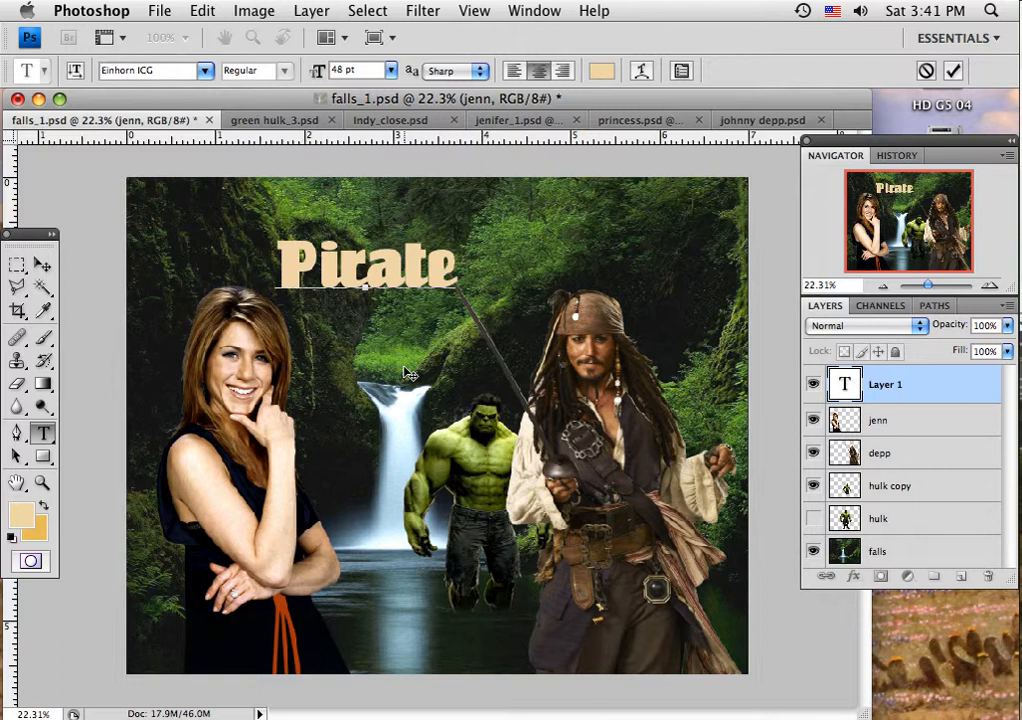
type("s in")
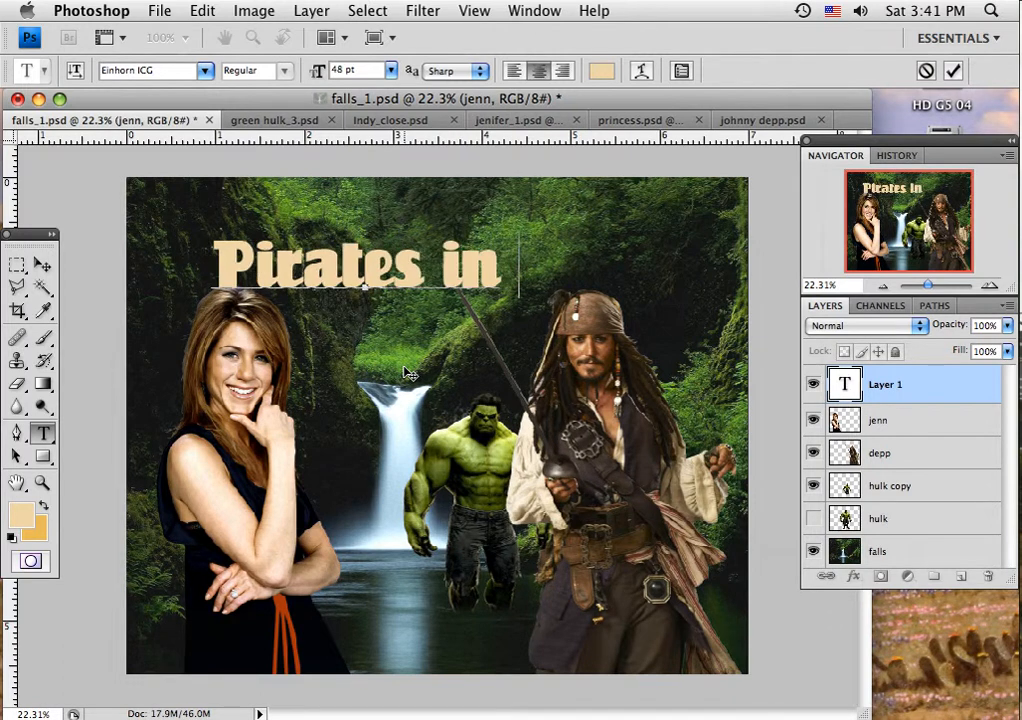
type(" Eden")
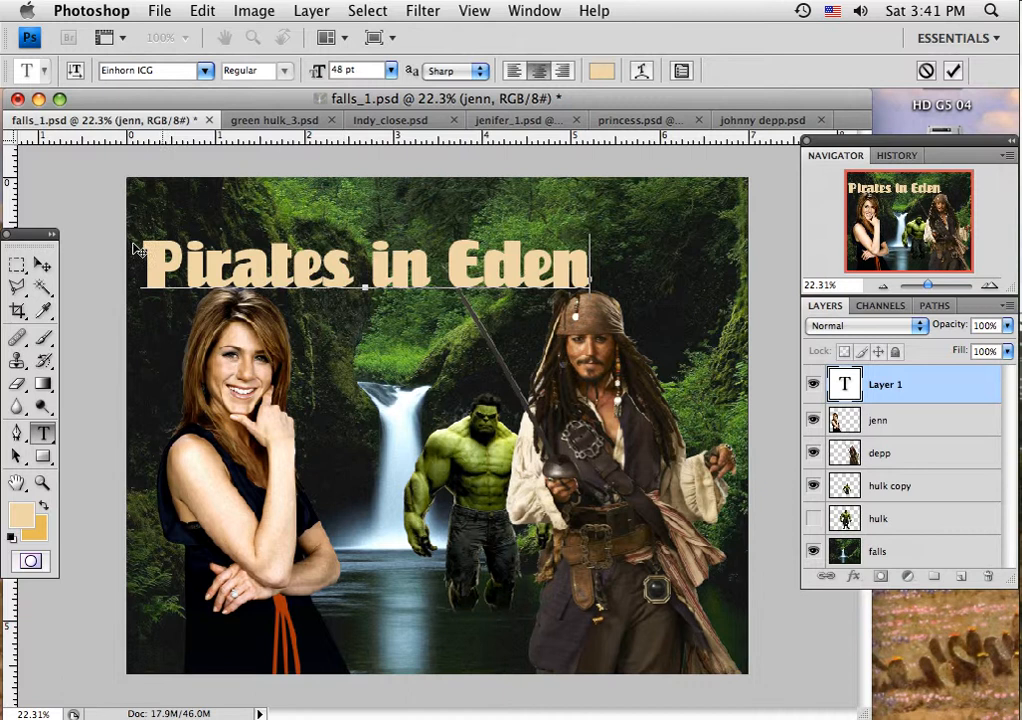
Step: Commit the title text and move it up and to the right, above the heads of the figures
left_click(43, 265)
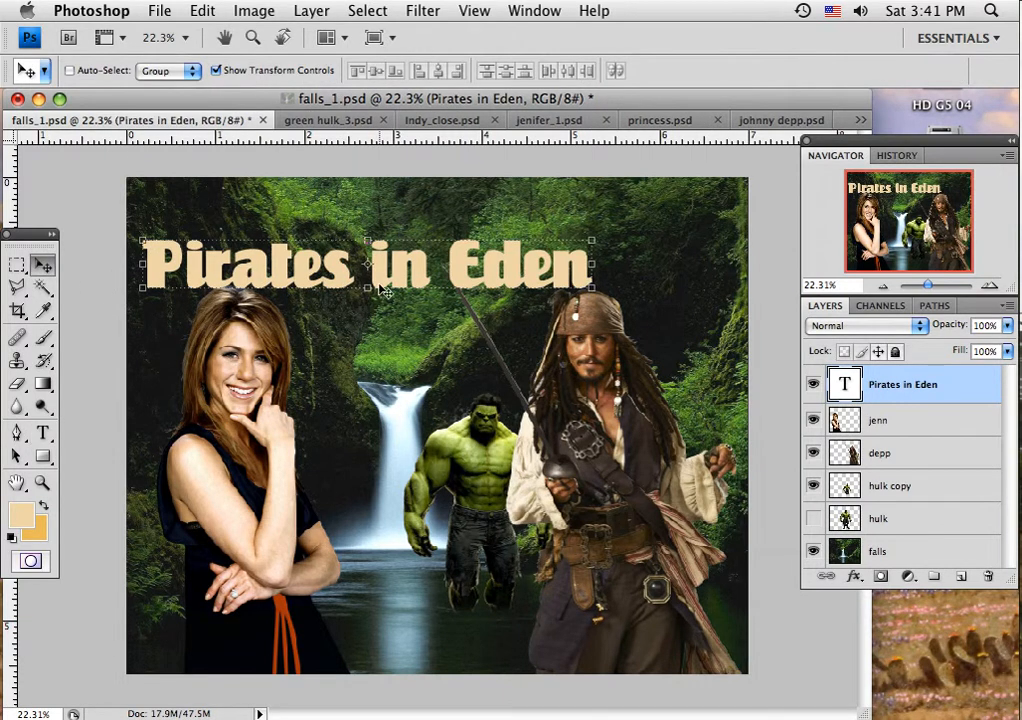
left_click_drag(383, 291, 462, 258)
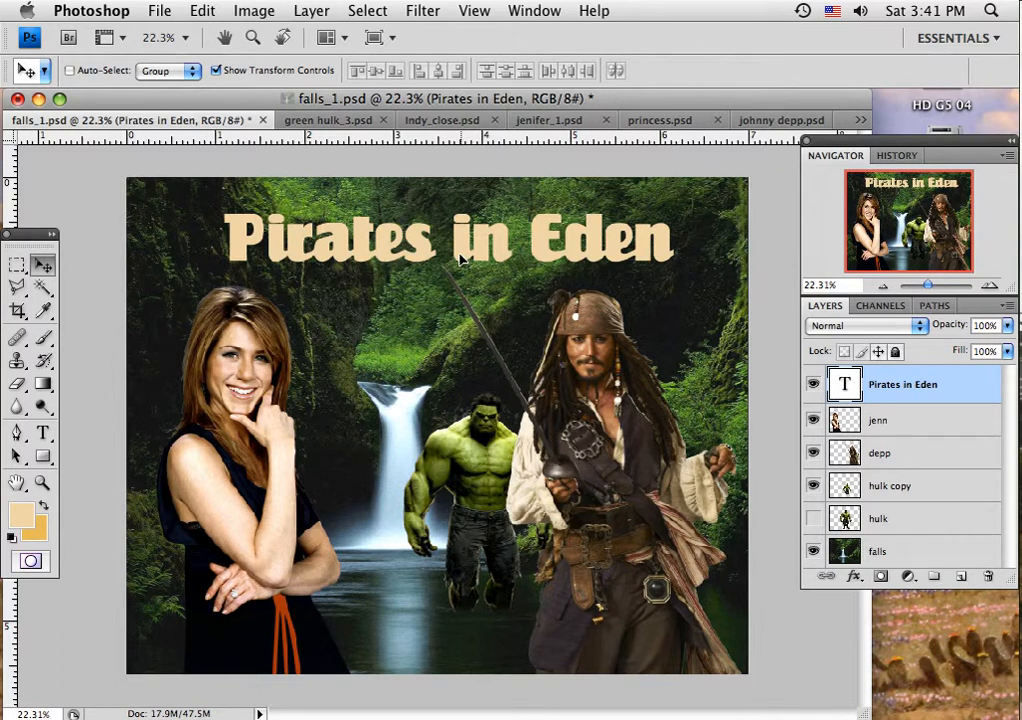
mouse_move(461, 258)
left_mouse_down()
mouse_move(448, 278)
mouse_move(472, 265)
mouse_move(460, 260)
left_mouse_up()
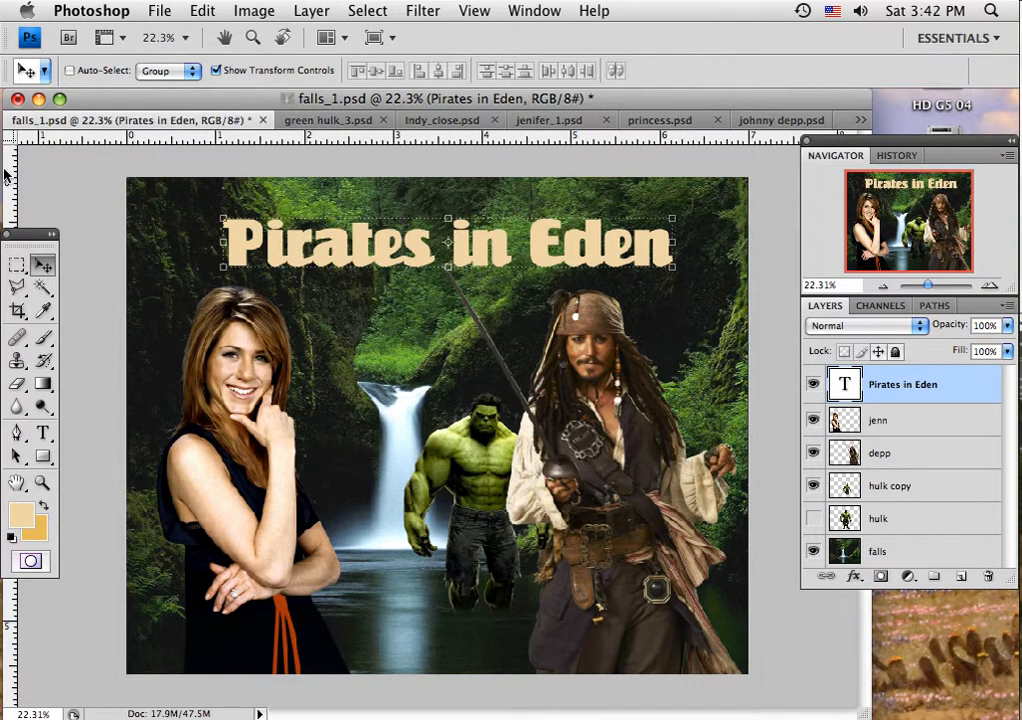
Step: Place a vertical guide at the canvas's horizontal center and nudge the title left until its midpoint lines up with it
left_click_drag(5, 175, 437, 162)
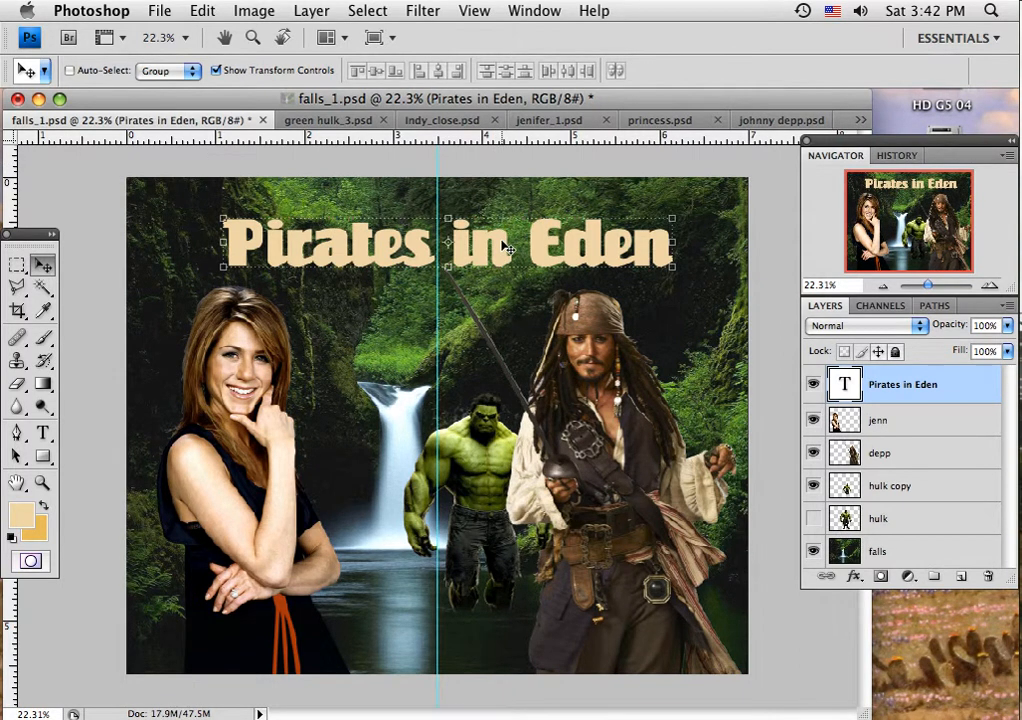
key("Left")
key("Left")
key("Left")
key("Left")
key("Left")
key("Left")
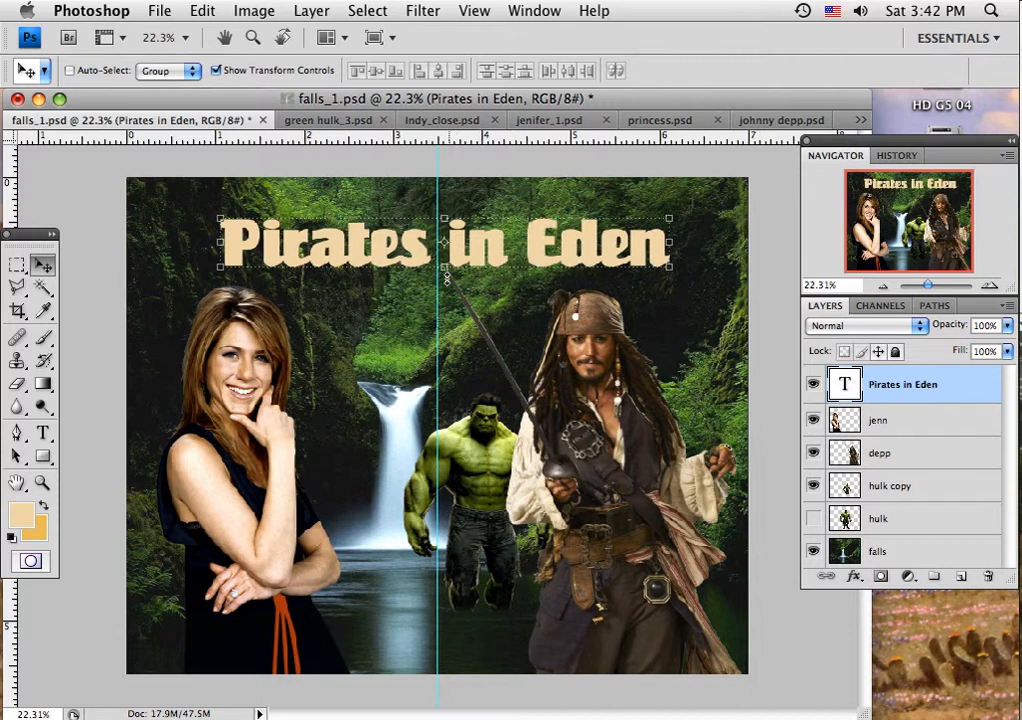
key("Left")
key("Left")
key("Left")
key("Left")
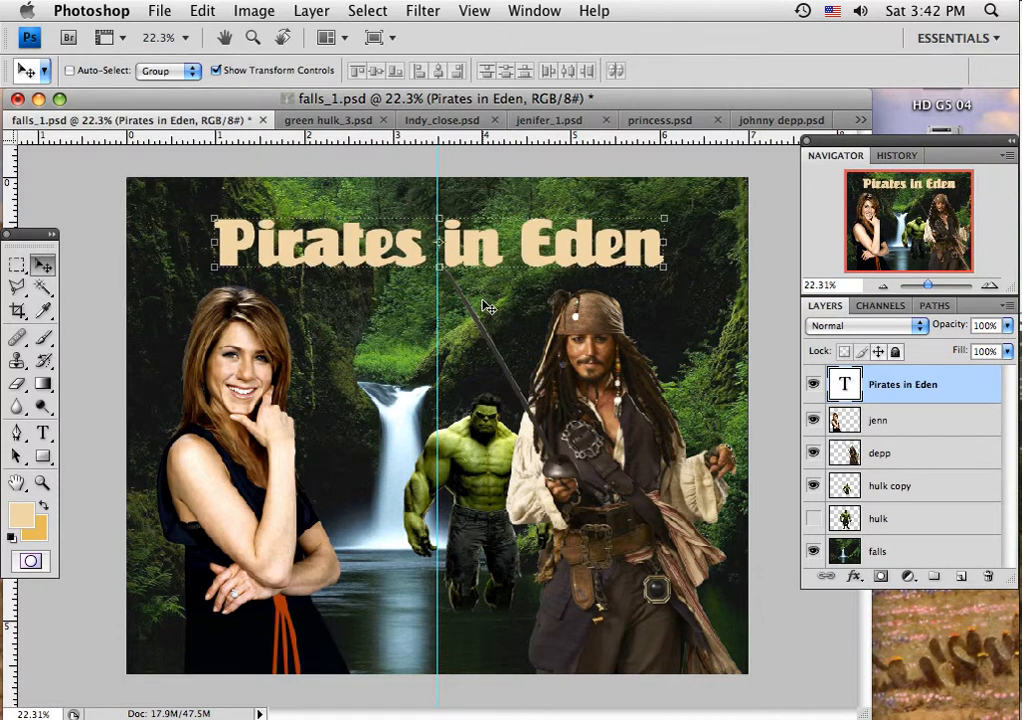
Step: Nudge the title slightly upward and remove the vertical guide from the canvas
key("Up")
key("Up")
key("Up")
key("Up")
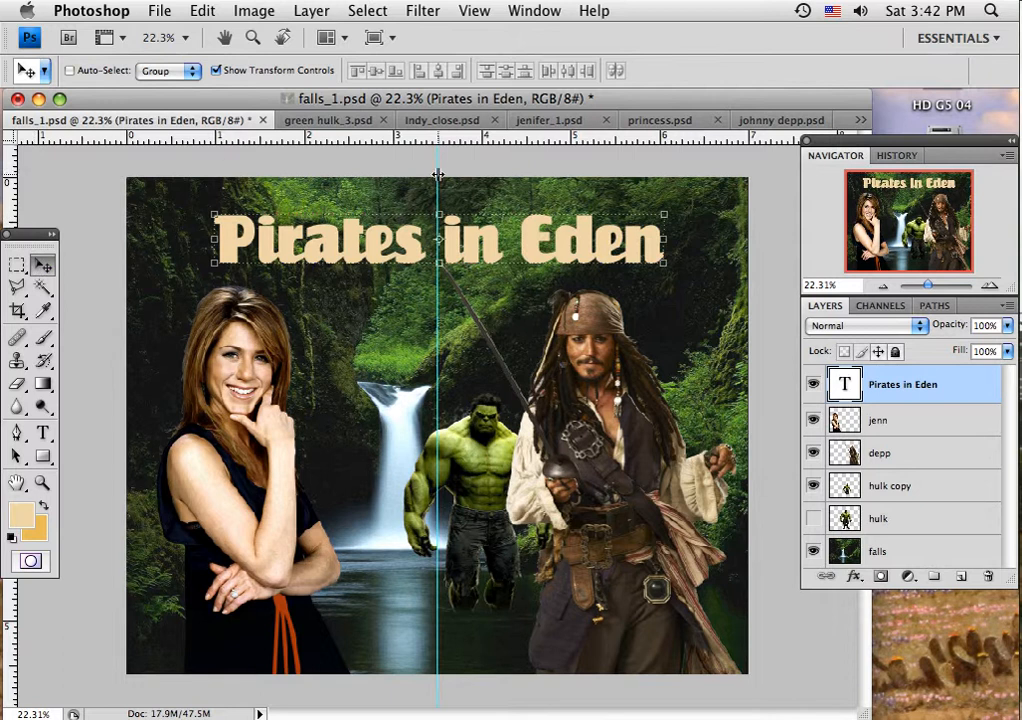
left_click_drag(437, 170, 10, 167)
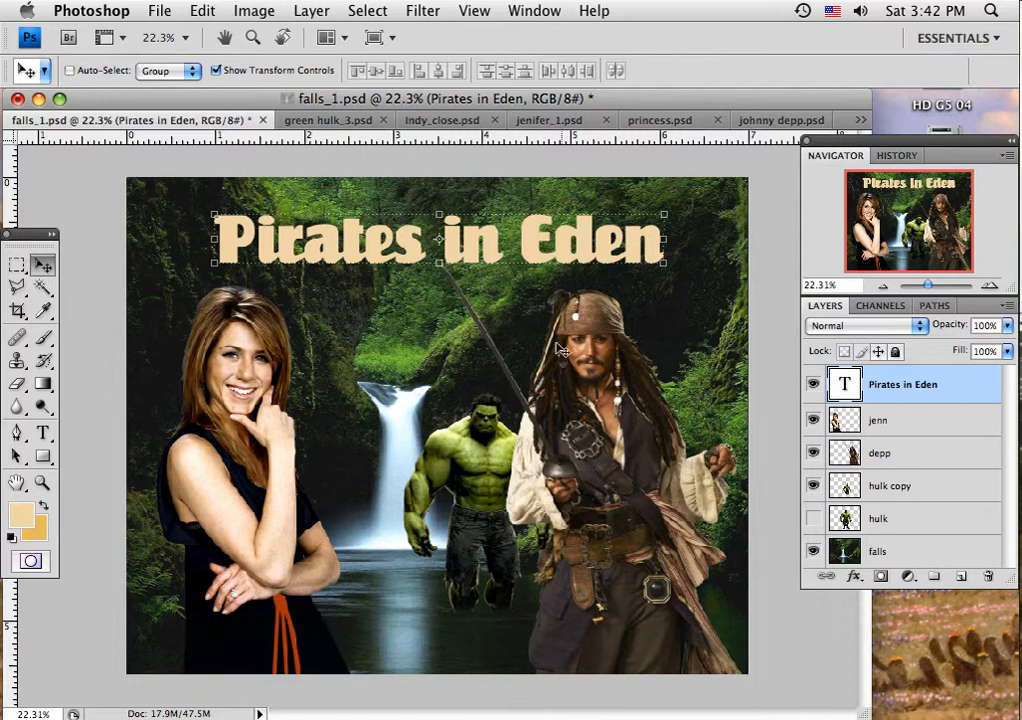
Step: Add Bevel and Emboss to the title layer with depth 61%, size 16 px, soften 1 px, light angle 135° and altitude 32°
left_click(853, 584)
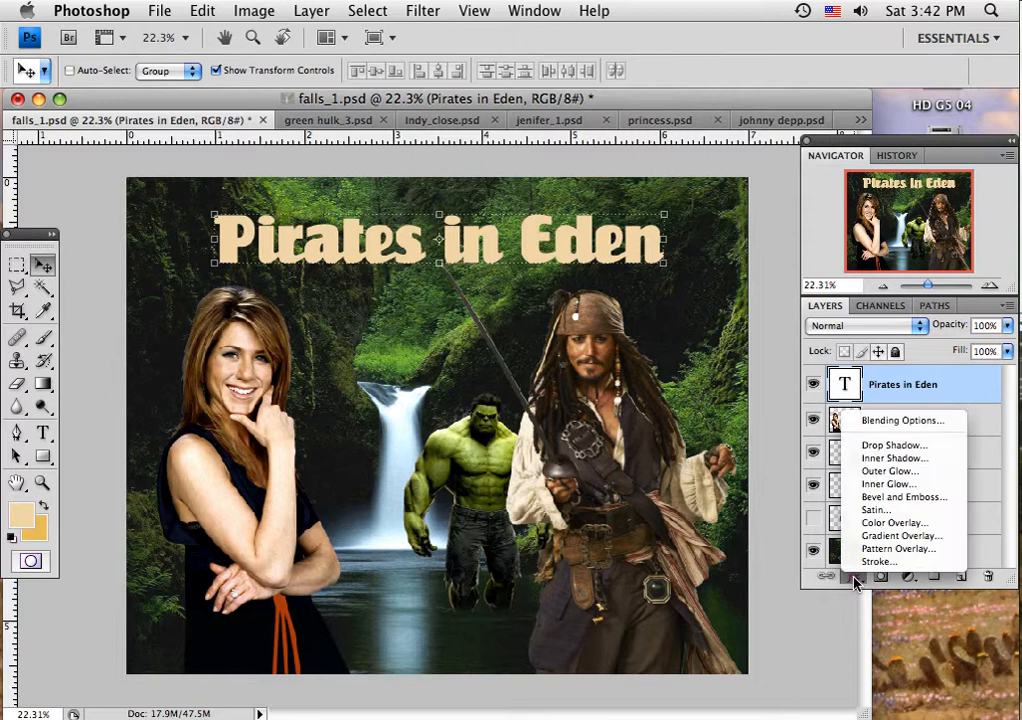
left_click(878, 499)
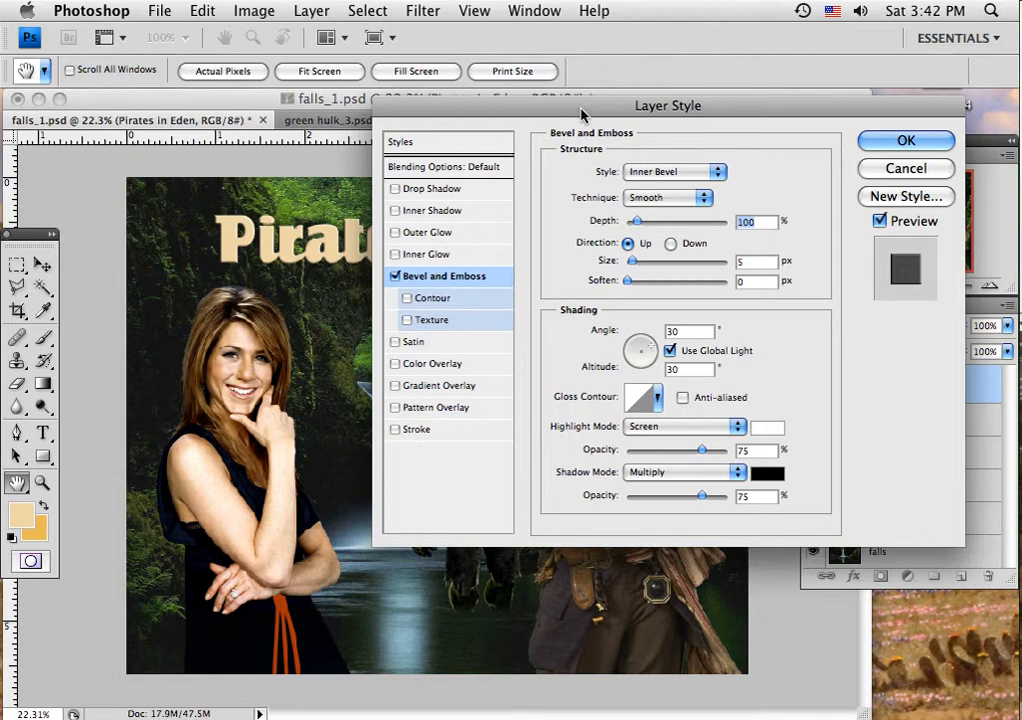
left_click_drag(495, 122, 476, 309)
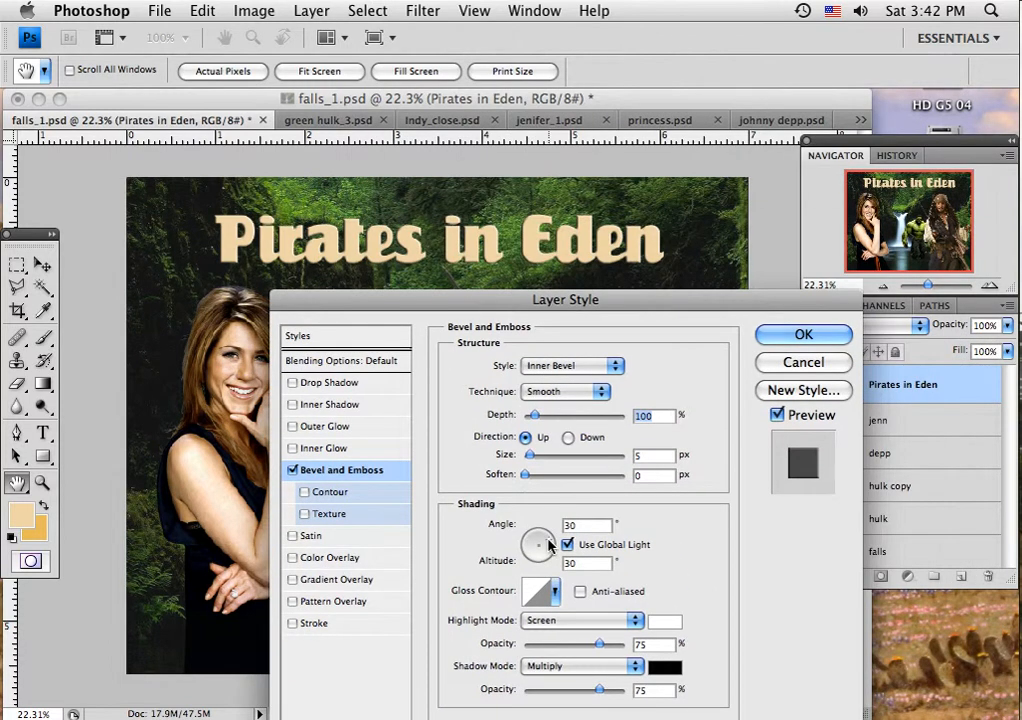
left_click_drag(549, 545, 531, 538)
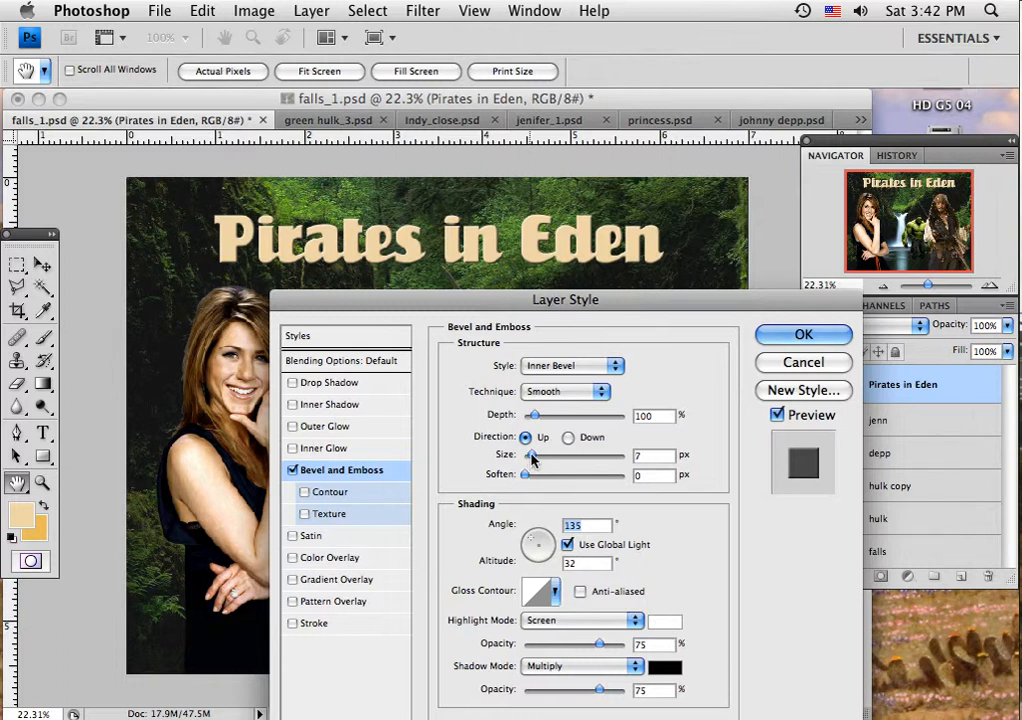
left_click_drag(532, 457, 531, 476)
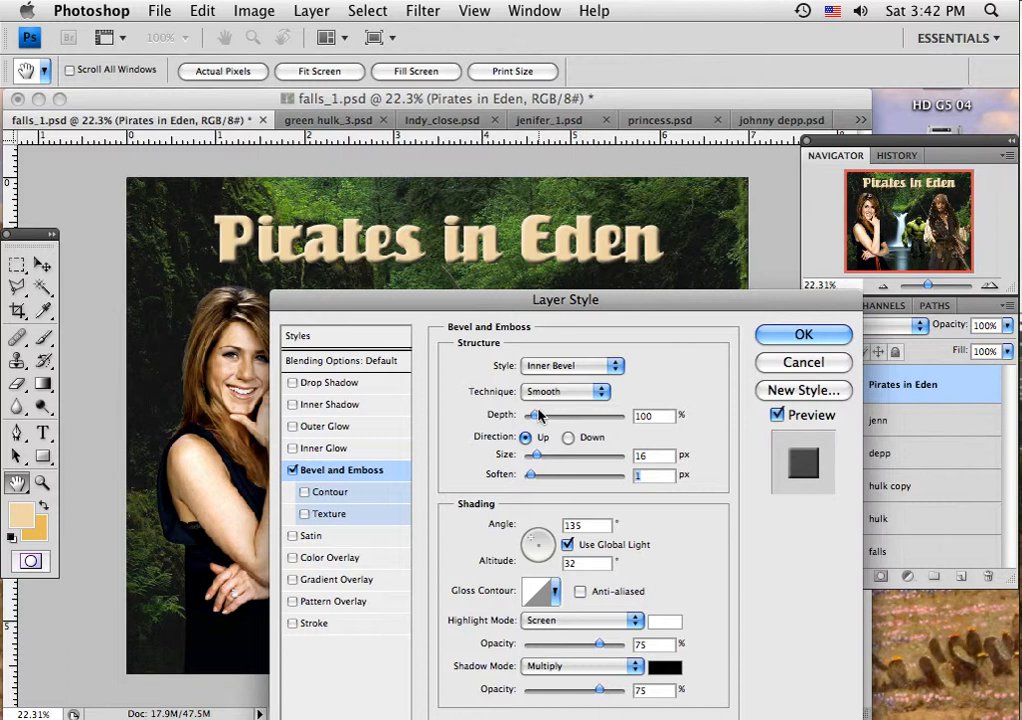
mouse_move(534, 415)
left_mouse_down()
mouse_move(556, 420)
mouse_move(533, 420)
left_mouse_up()
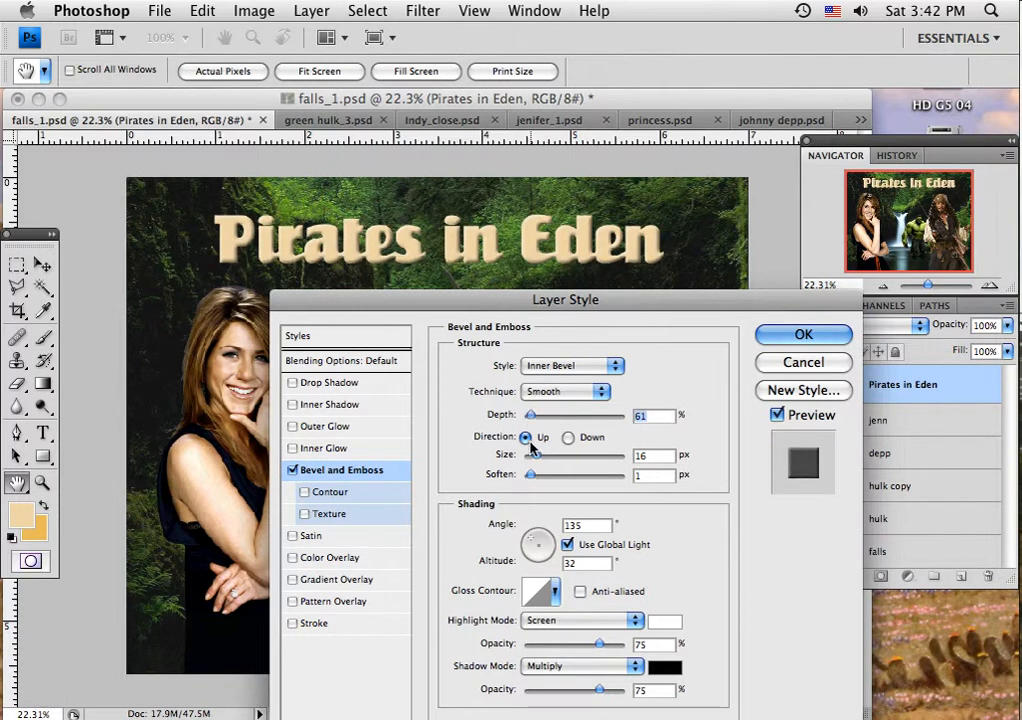
Step: Set the title bevel's shadow color to dark brown, #5c3708
left_click(665, 670)
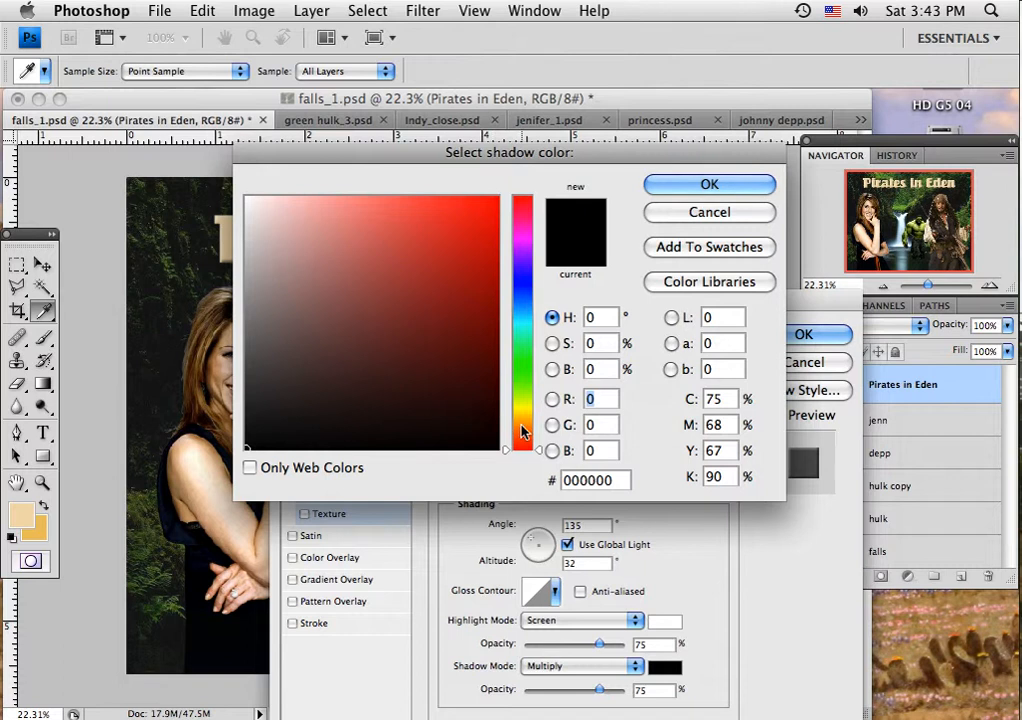
left_click(510, 427)
left_click(477, 358)
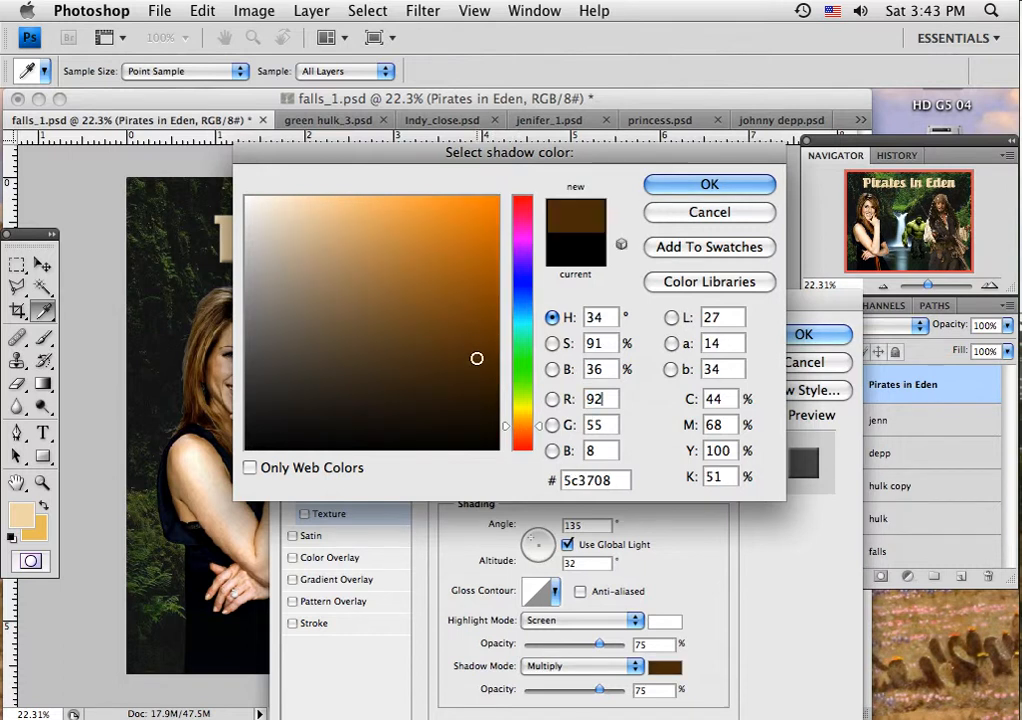
left_click(708, 185)
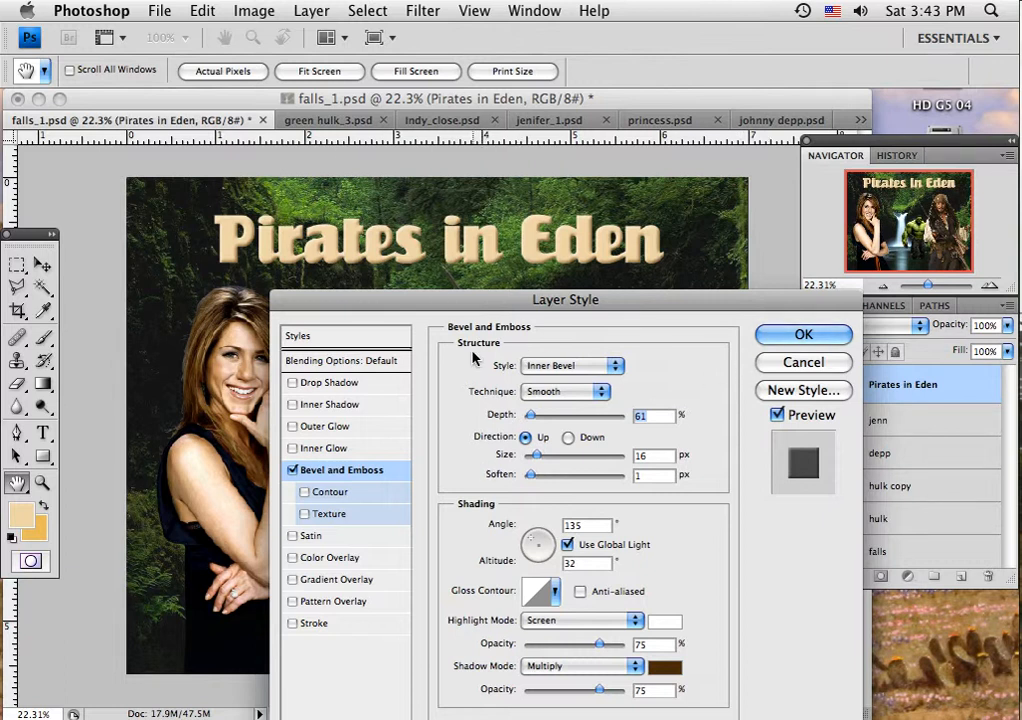
Step: Add an Outer Glow to the title and set its color to orange, #eb8812
left_click(311, 431)
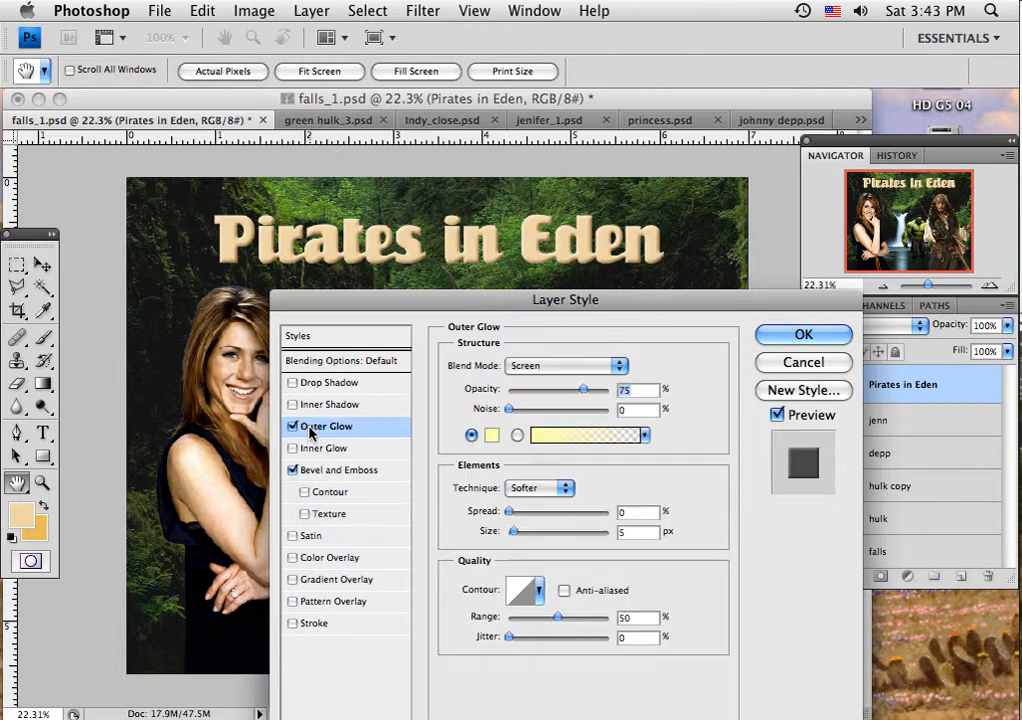
left_click(489, 434)
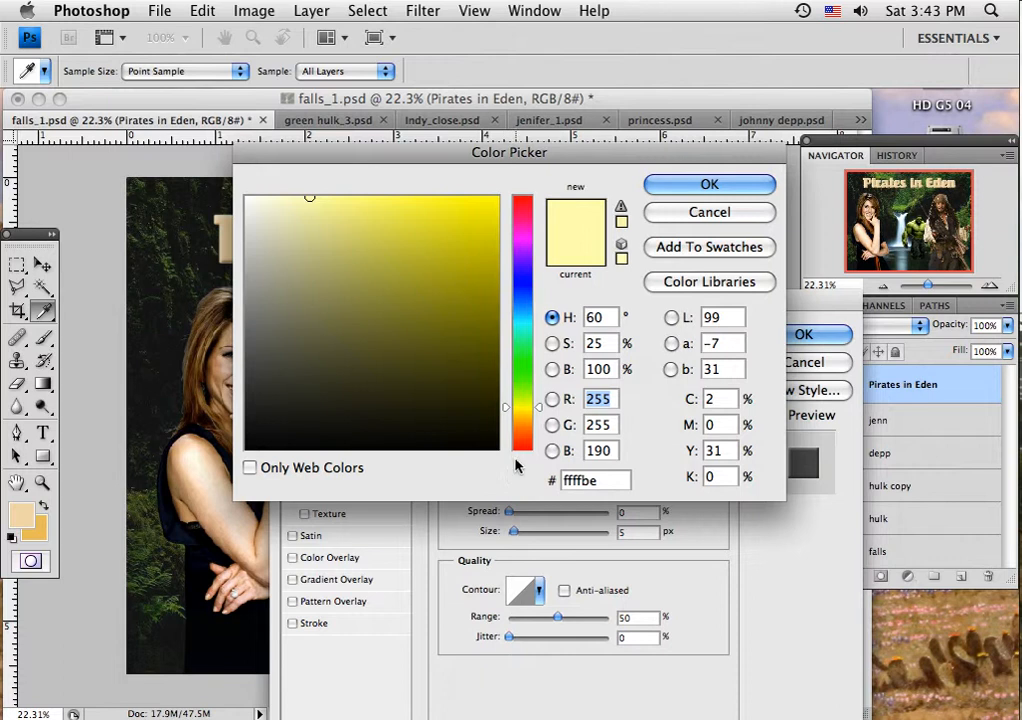
left_click(522, 427)
left_click(479, 216)
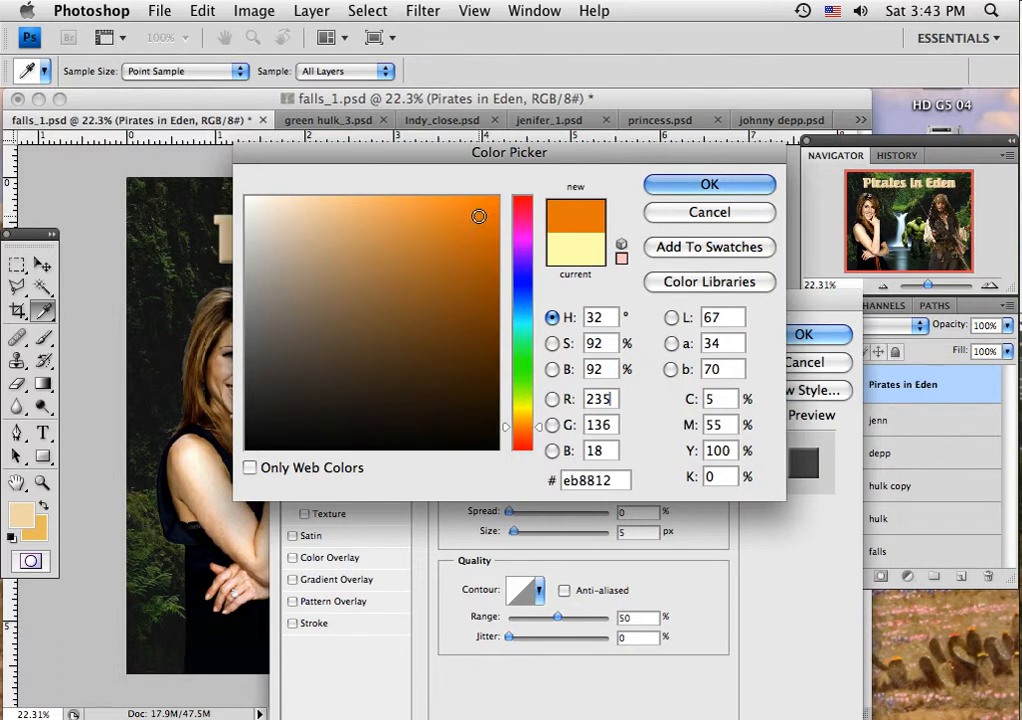
left_click(709, 184)
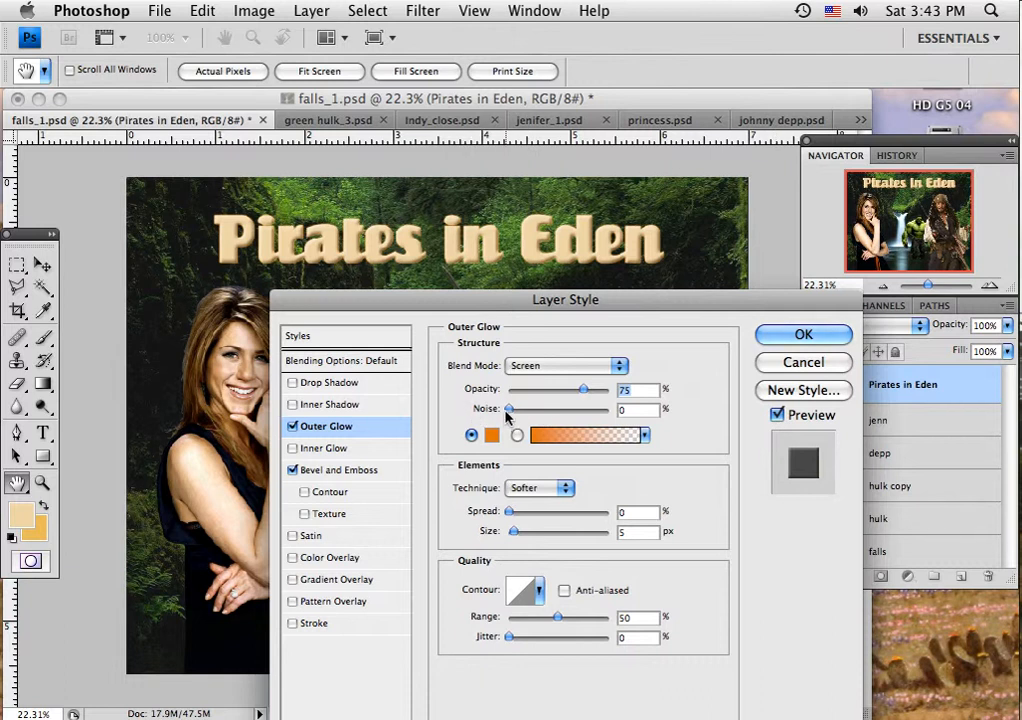
Step: Set the title's outer glow to Normal blend mode with 2% noise, widen and fine-tune its spread and size, and apply the layer style
left_click_drag(508, 410, 512, 410)
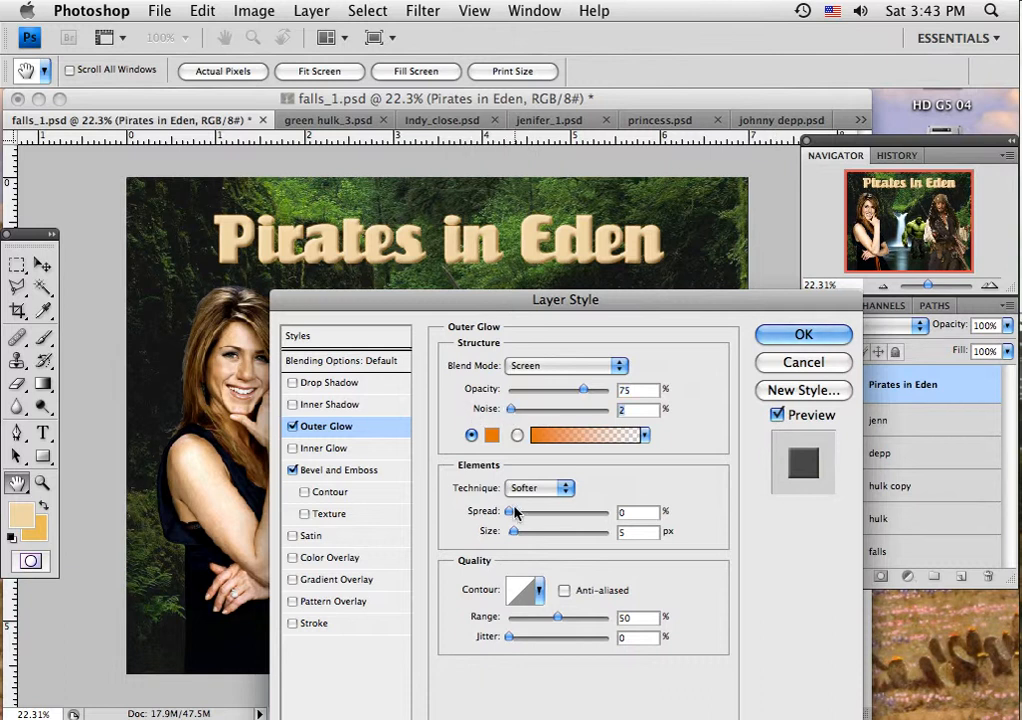
left_click_drag(508, 512, 521, 534)
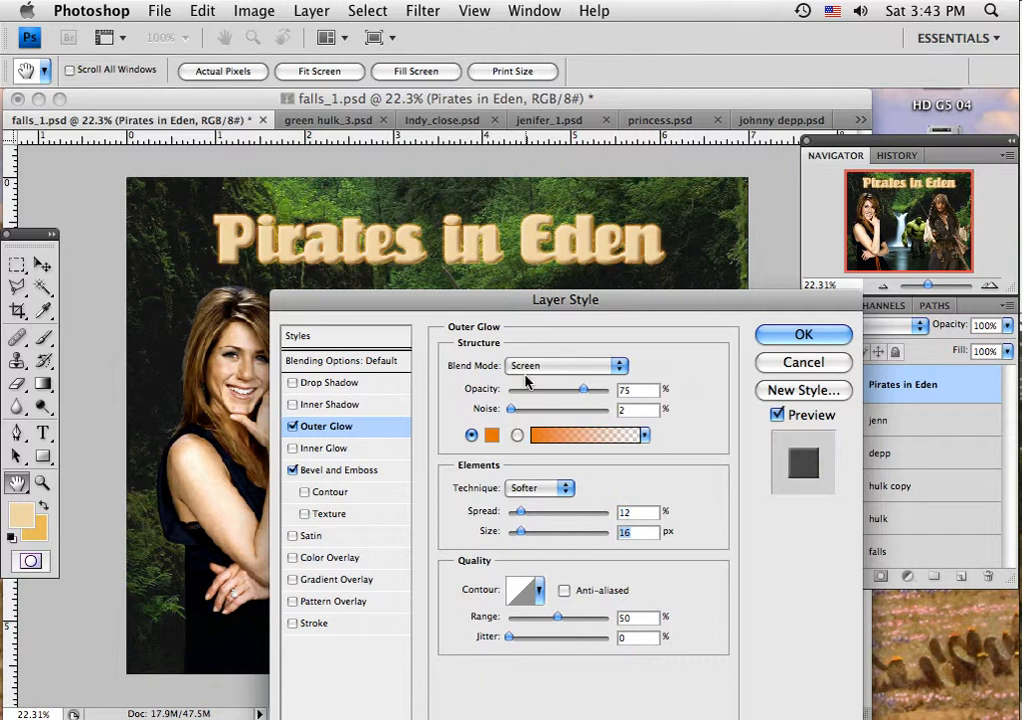
left_click(619, 365)
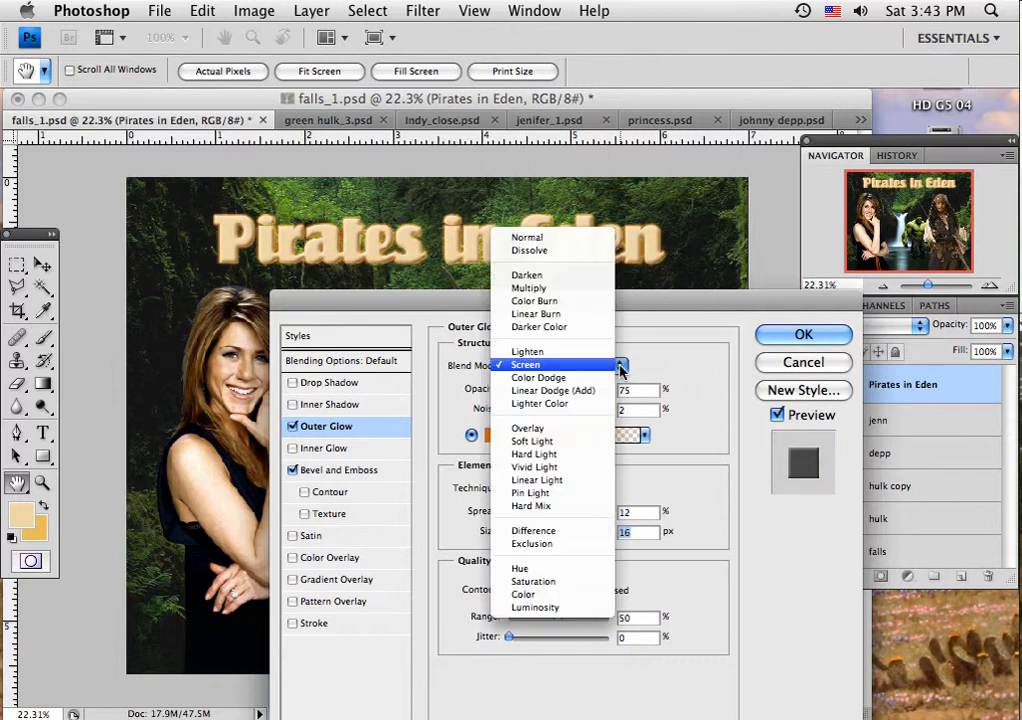
left_click(588, 243)
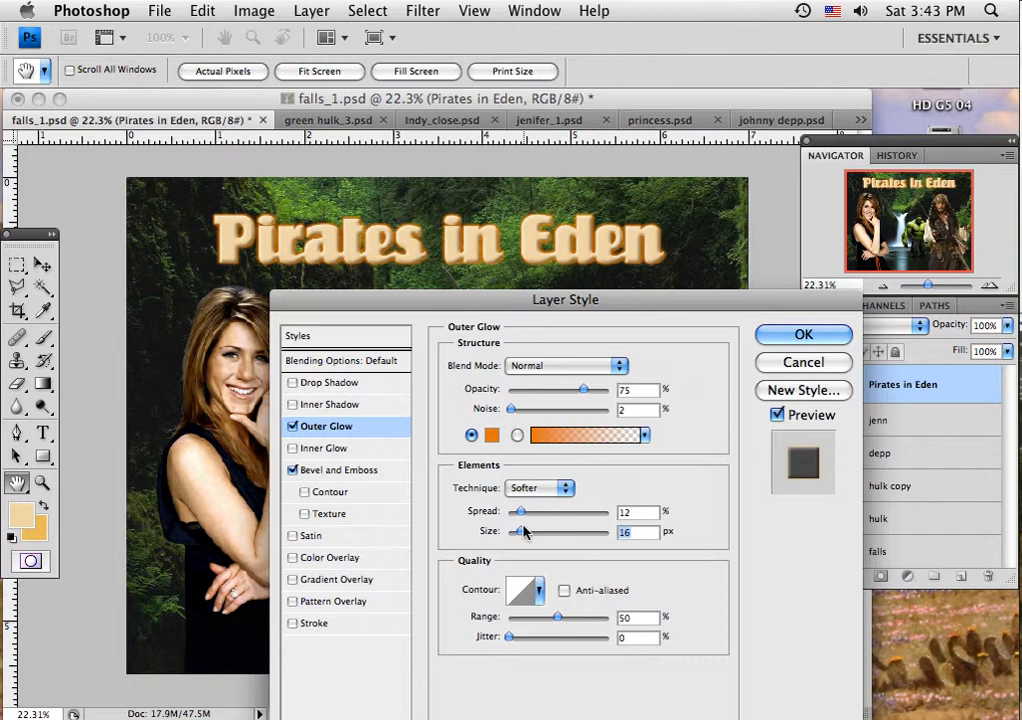
mouse_move(520, 513)
left_mouse_down()
mouse_move(552, 518)
mouse_move(514, 518)
mouse_move(520, 538)
mouse_move(585, 535)
mouse_move(519, 538)
left_mouse_up()
left_click(800, 335)
key("v")
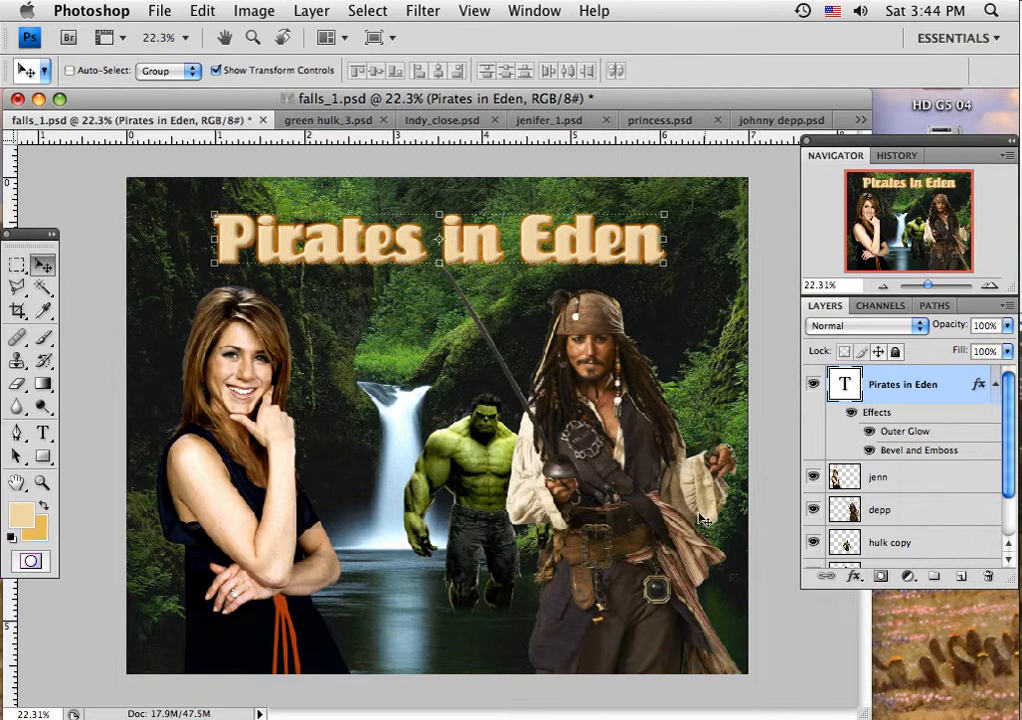
Step: Warm up the jenn layer with a midtone Color Balance of +30 red, -6 magenta and -17 yellow
left_click(910, 483)
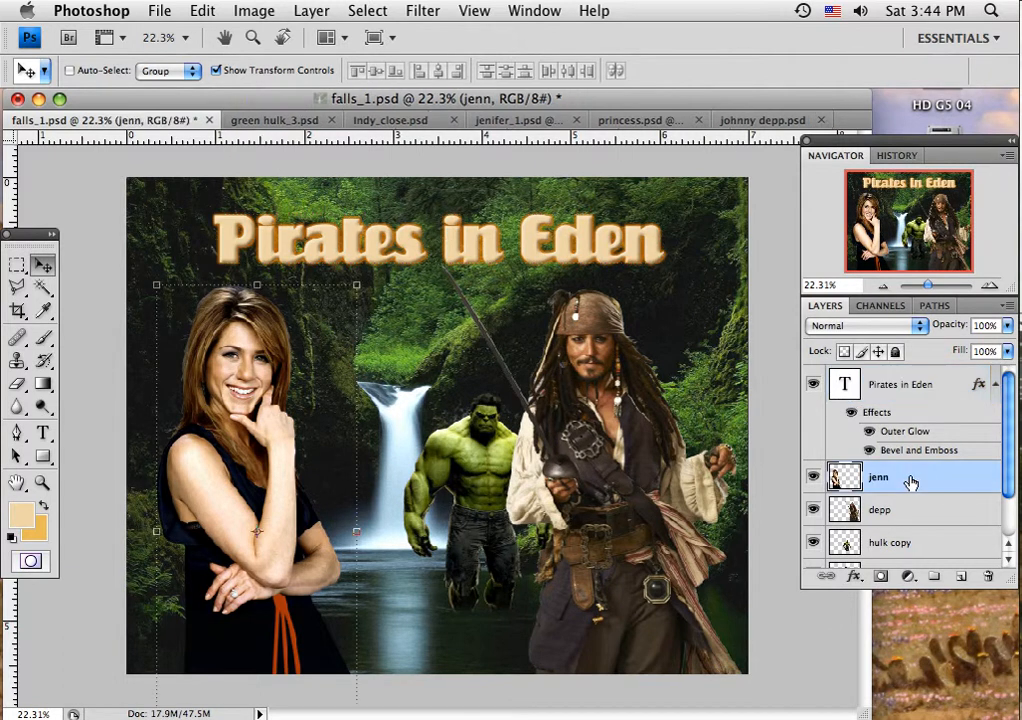
left_click(255, 11)
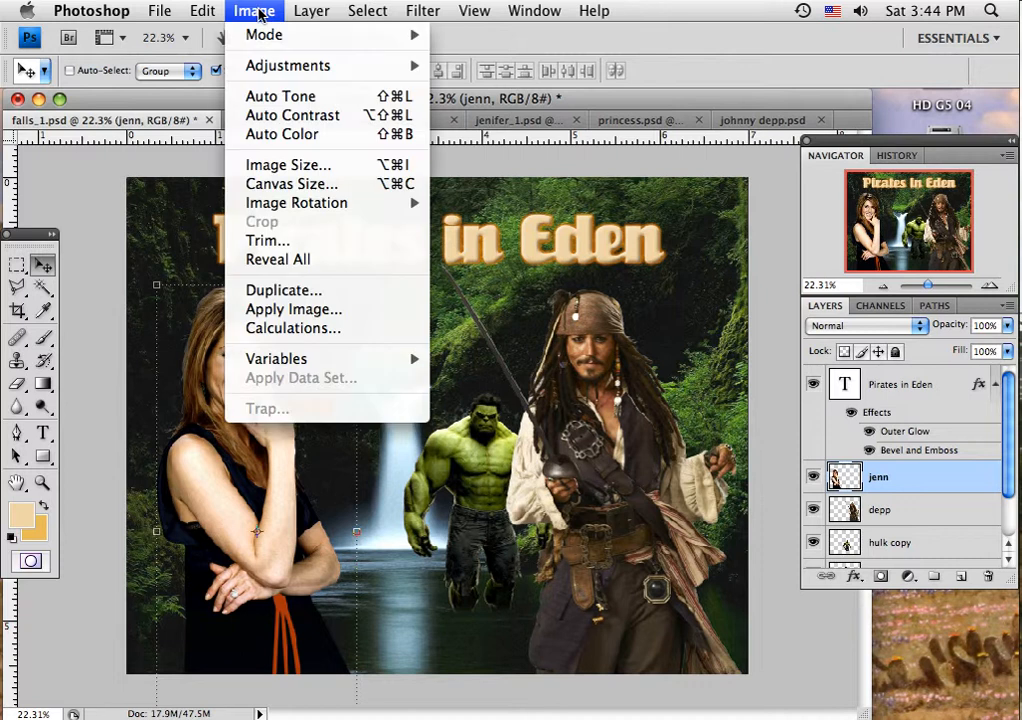
mouse_move(260, 65)
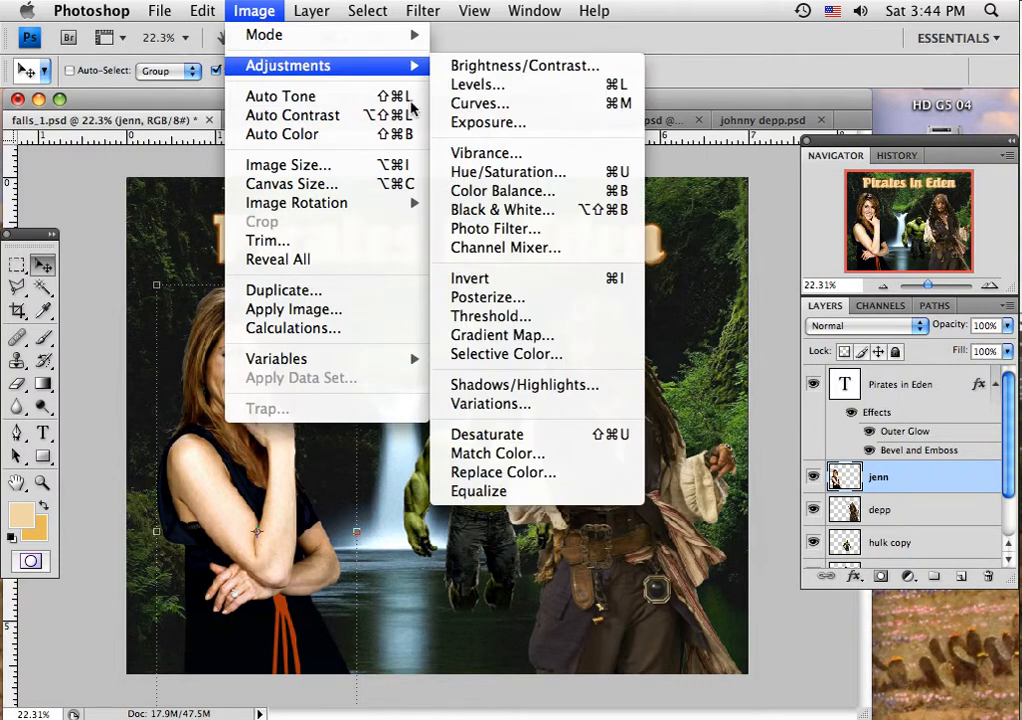
left_click(470, 191)
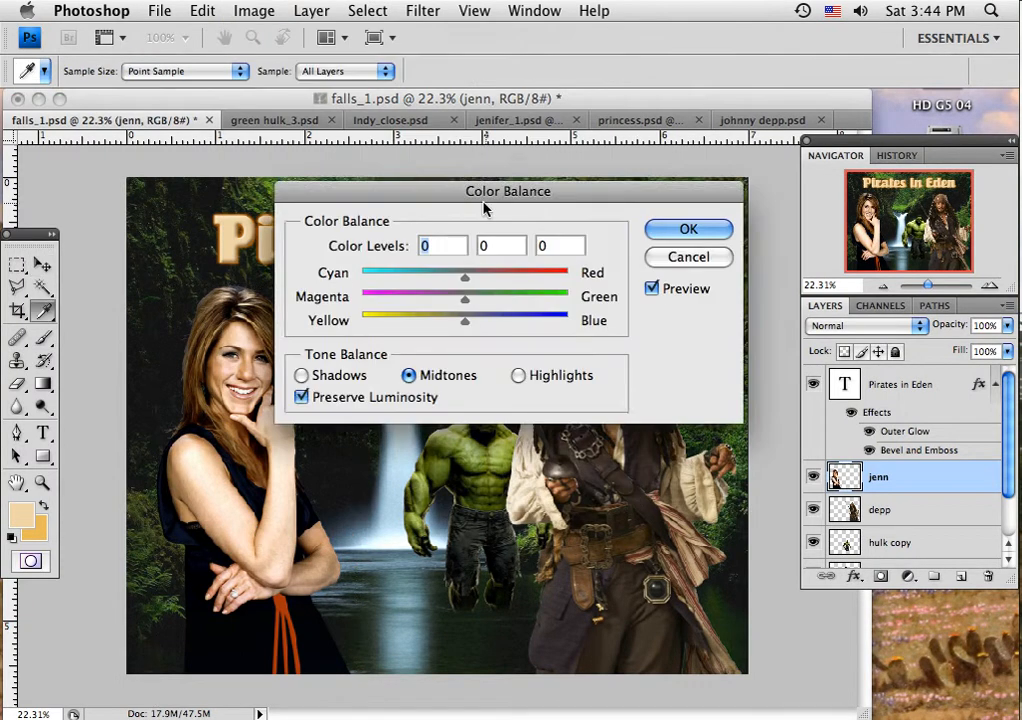
left_click_drag(452, 194, 790, 75)
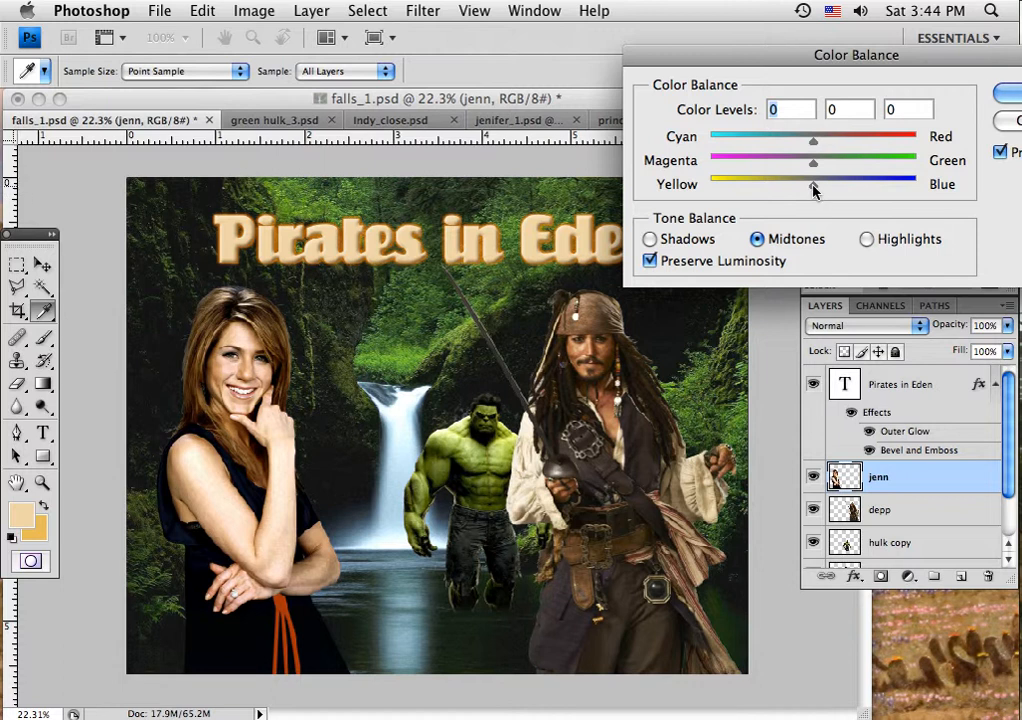
mouse_move(801, 190)
left_mouse_down()
mouse_move(760, 190)
mouse_move(796, 188)
left_mouse_up()
left_click_drag(816, 144, 844, 141)
mouse_move(813, 167)
left_mouse_down()
mouse_move(859, 167)
mouse_move(762, 167)
mouse_move(808, 168)
left_mouse_up()
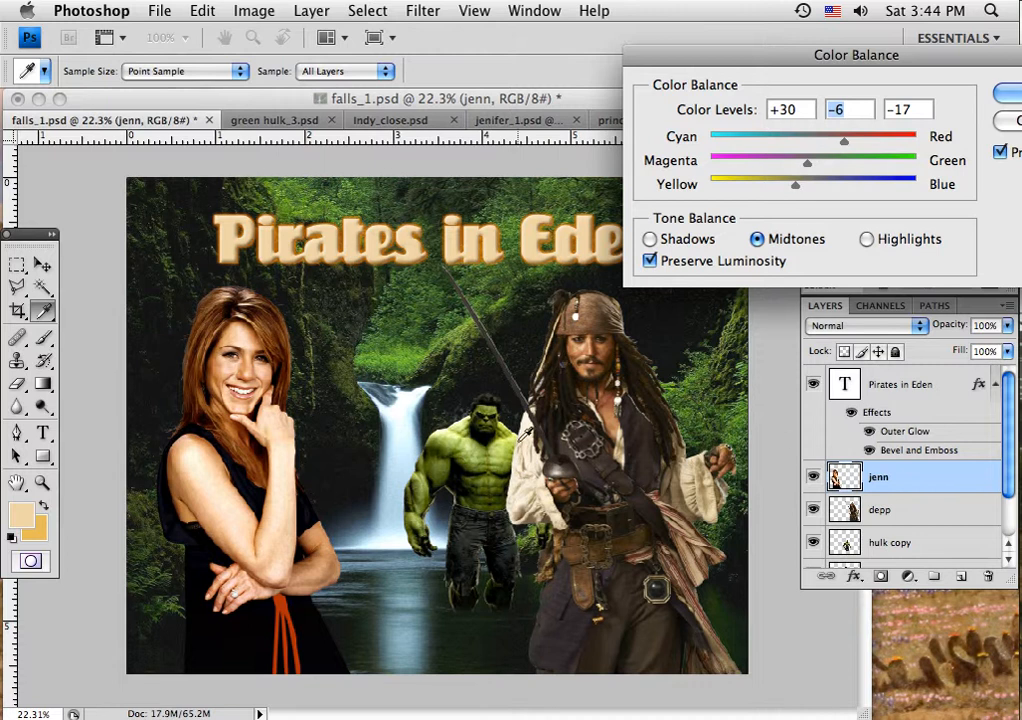
left_click(1003, 94)
key("v")
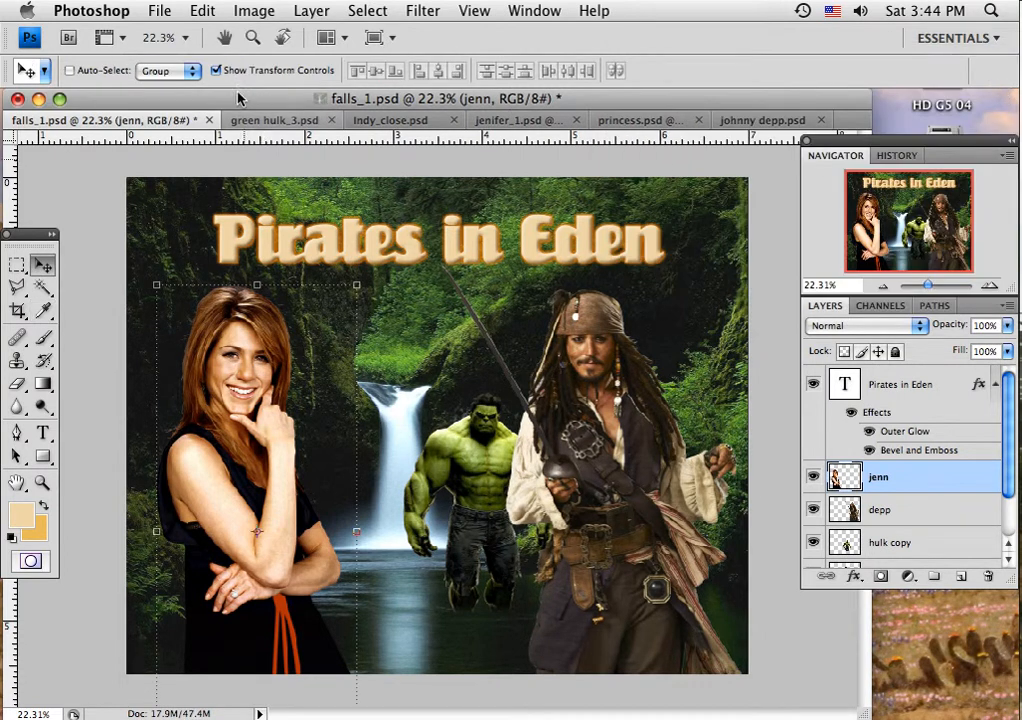
Step: Darken the jenn layer slightly by setting its brightness to -16
left_click(255, 12)
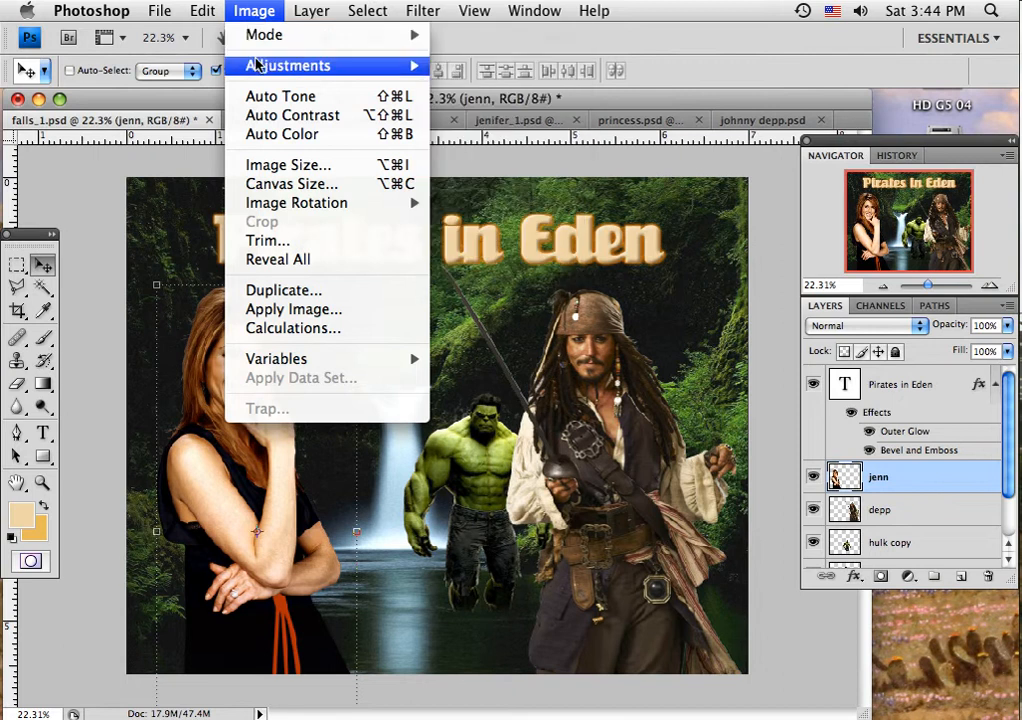
mouse_move(300, 65)
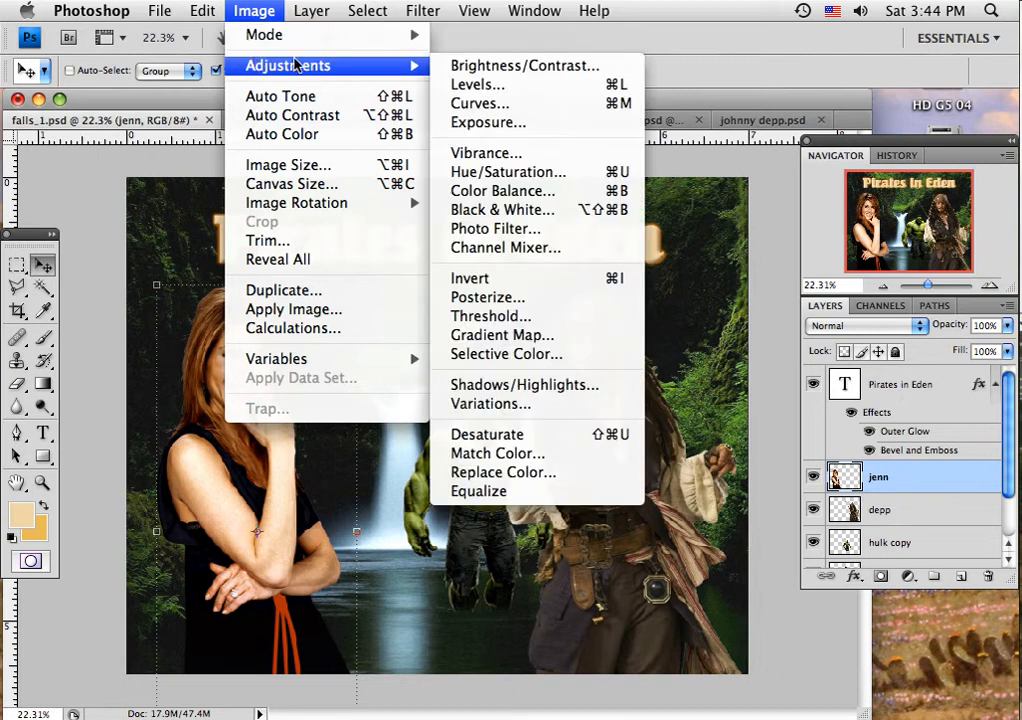
left_click(475, 66)
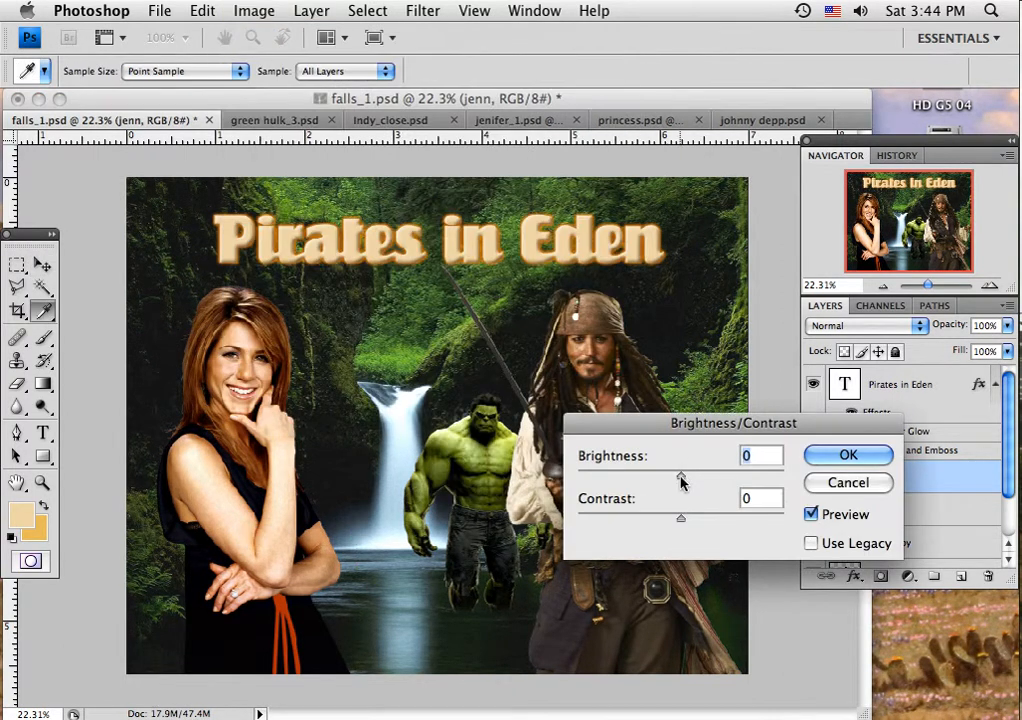
left_click_drag(680, 481, 675, 481)
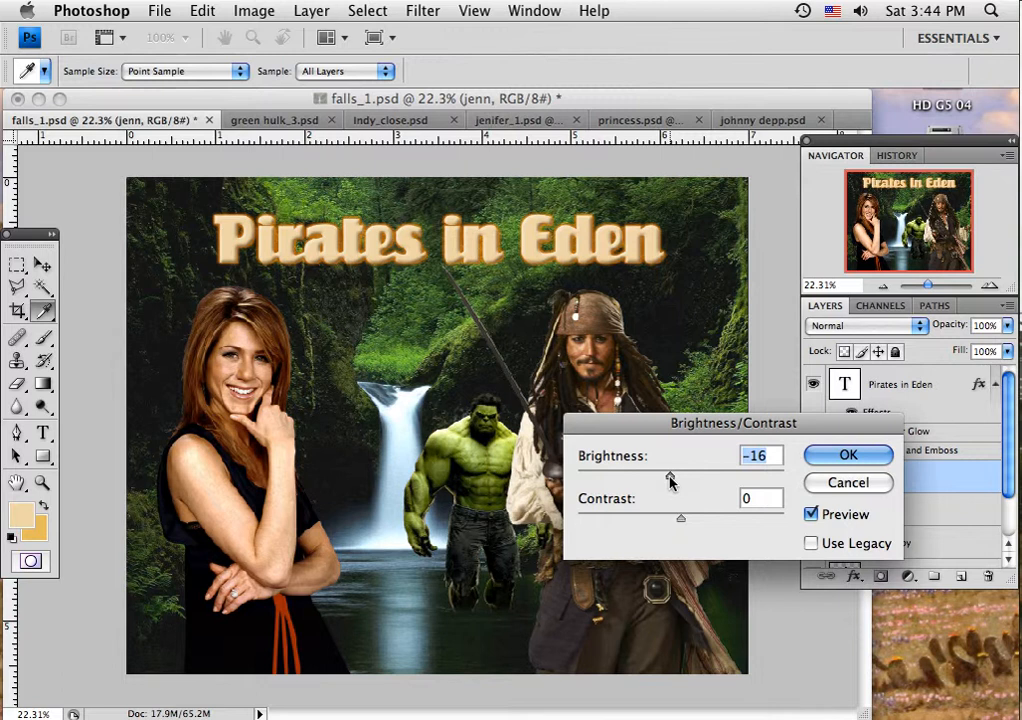
left_click(826, 458)
key("v")
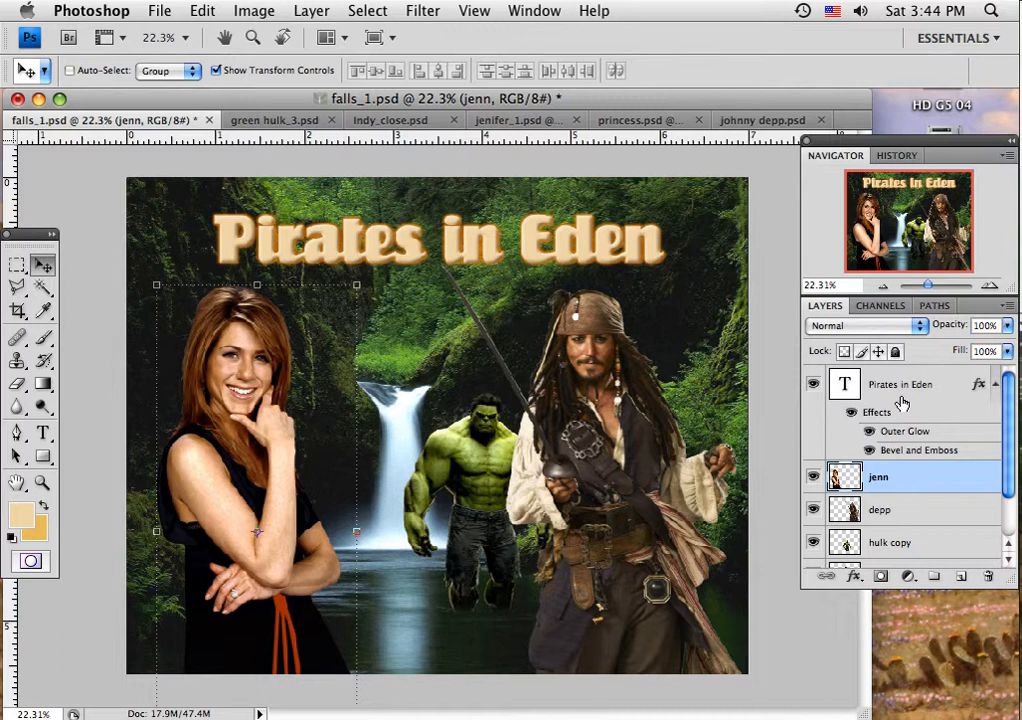
Step: Hide and reshow the title, jenn, depp and hulk copy layers one after another to examine what each contributes
left_click(813, 384)
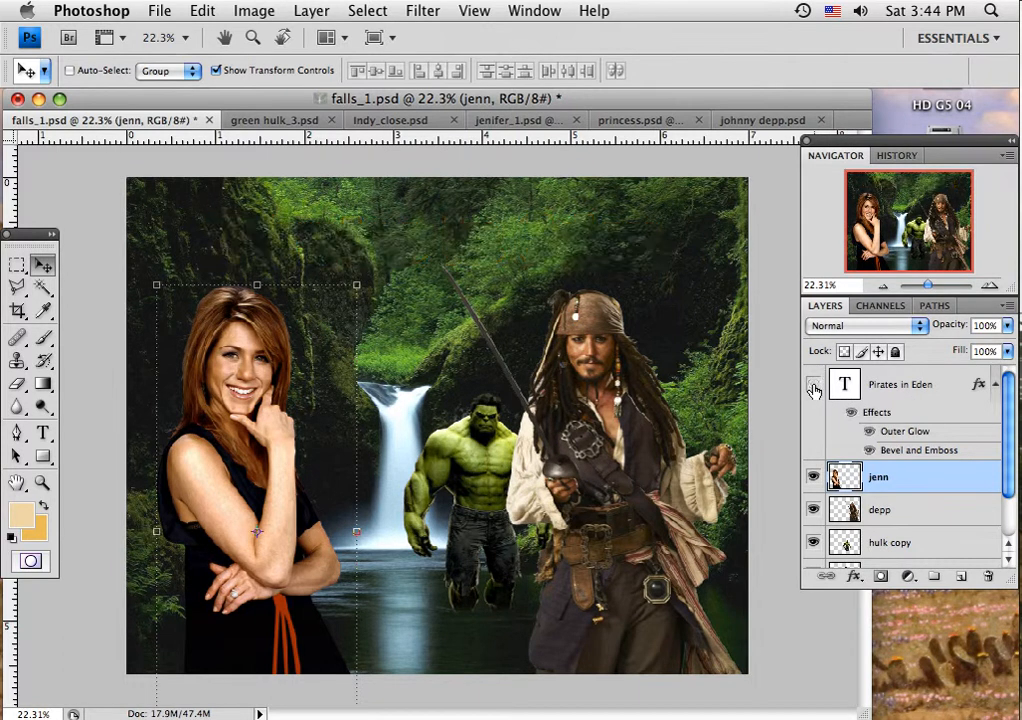
left_click(813, 384)
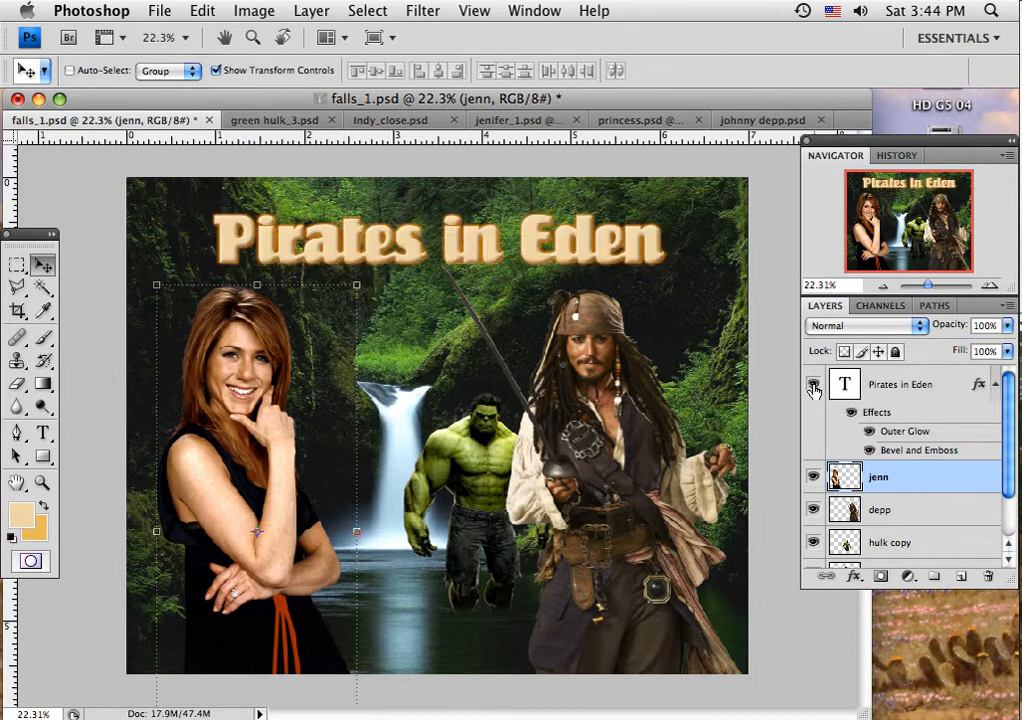
left_click(813, 478)
left_click(813, 478)
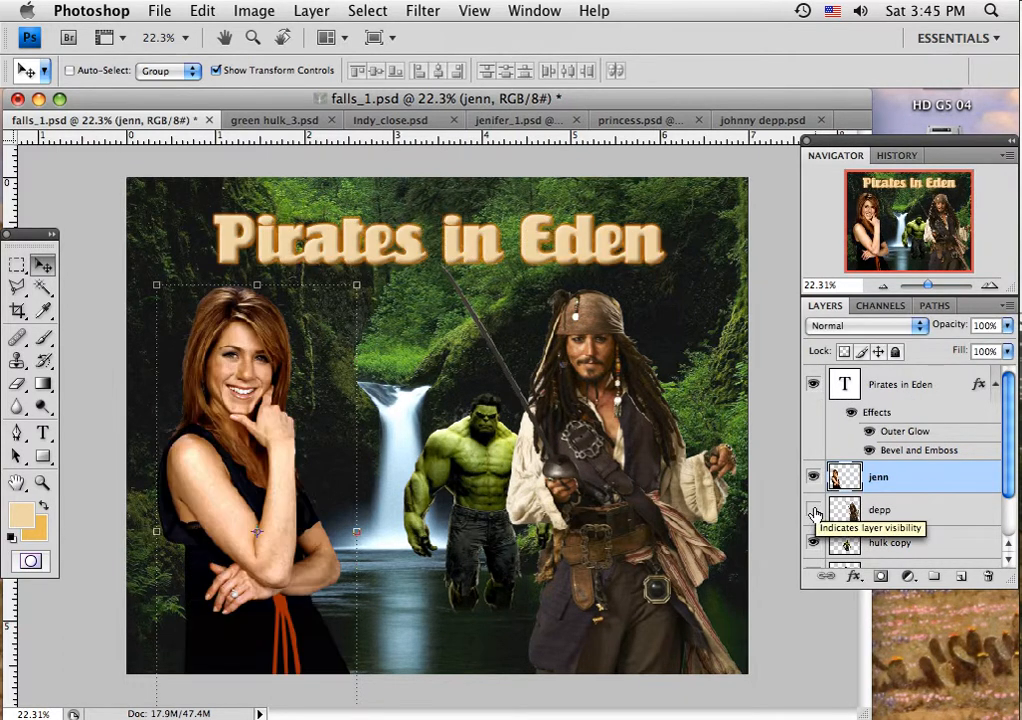
left_click(814, 511)
left_click(814, 511)
left_click(813, 543)
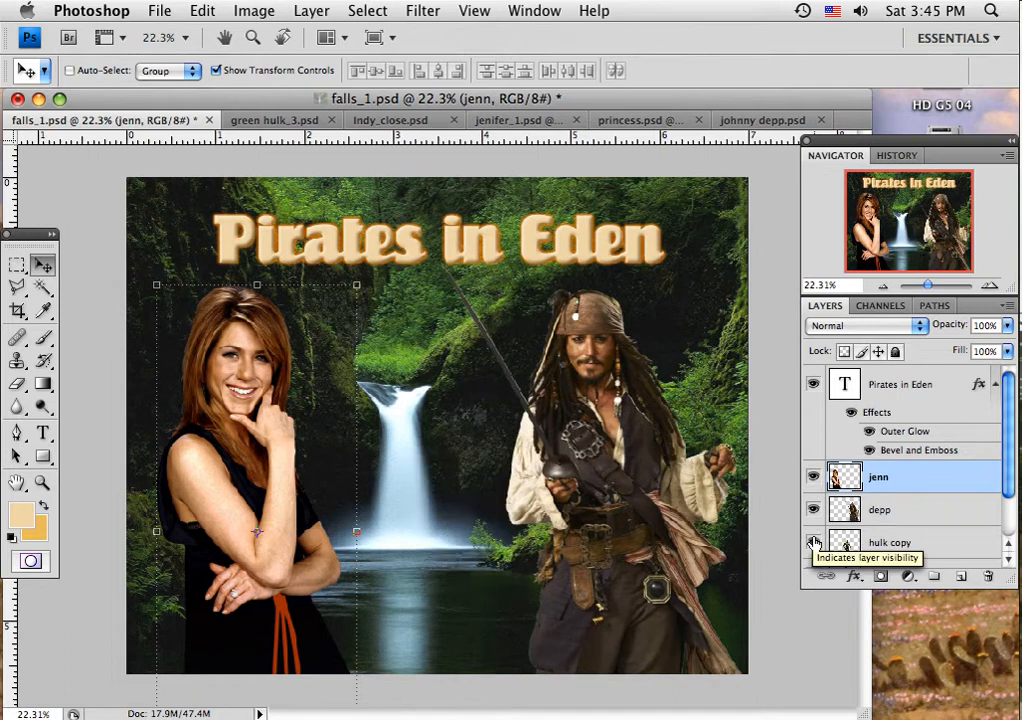
left_click(813, 543)
Step: Enlarge the layer list to show every layer, and toggle the visibility of the falls background and the original hulk layer to examine them
left_click_drag(1010, 492, 1010, 533)
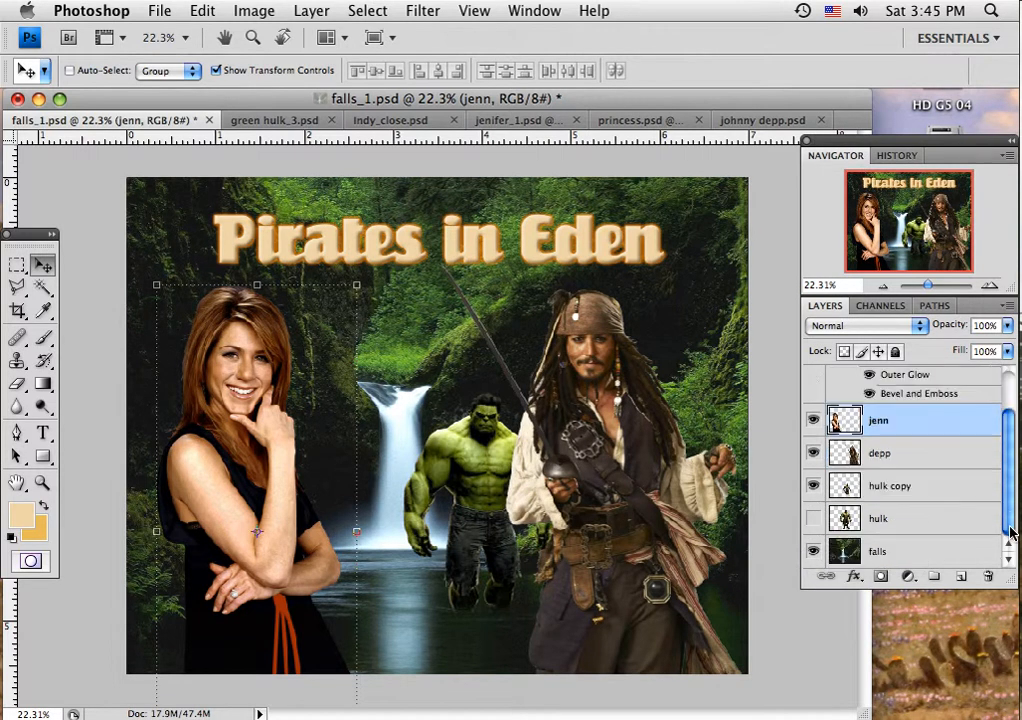
left_click_drag(1006, 578, 1006, 640)
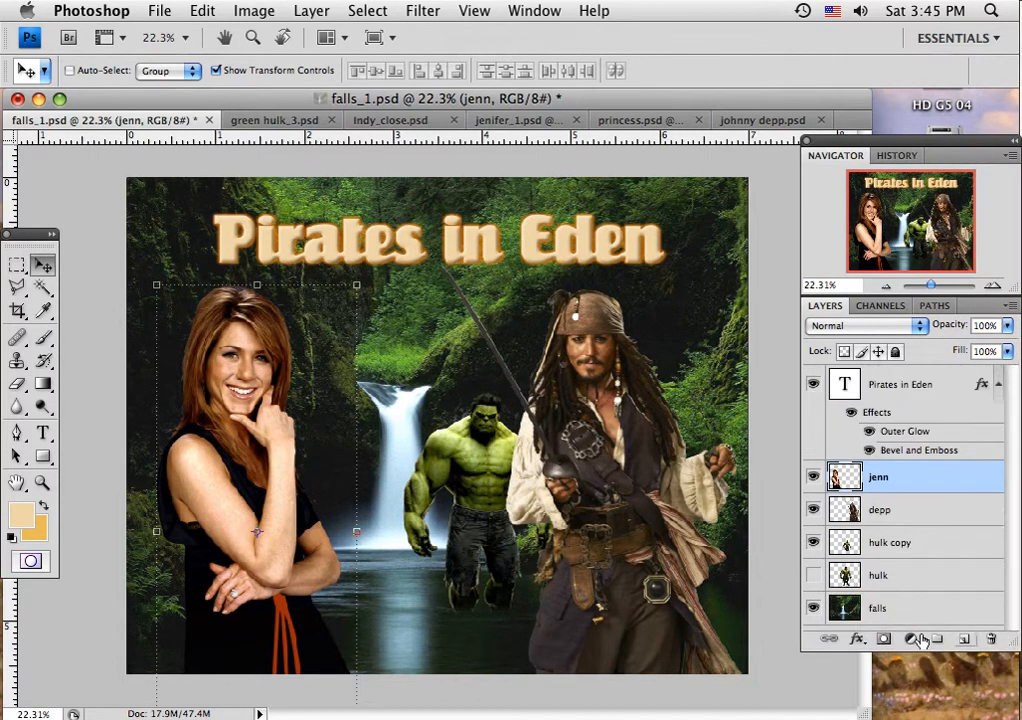
left_click(813, 609)
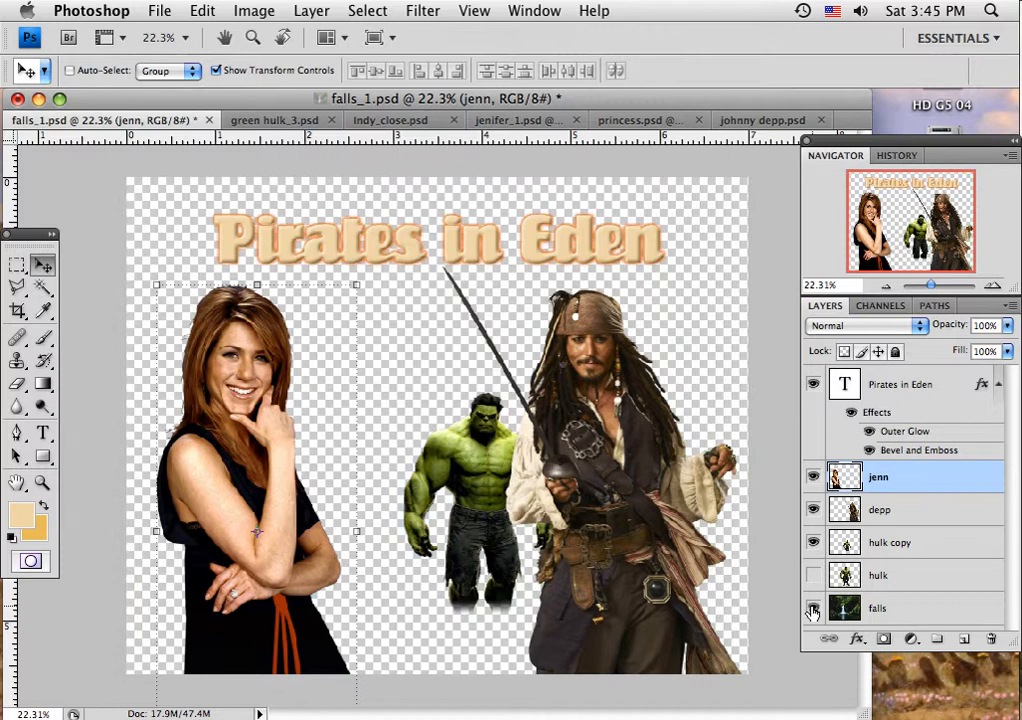
left_click(813, 609)
left_click(813, 577)
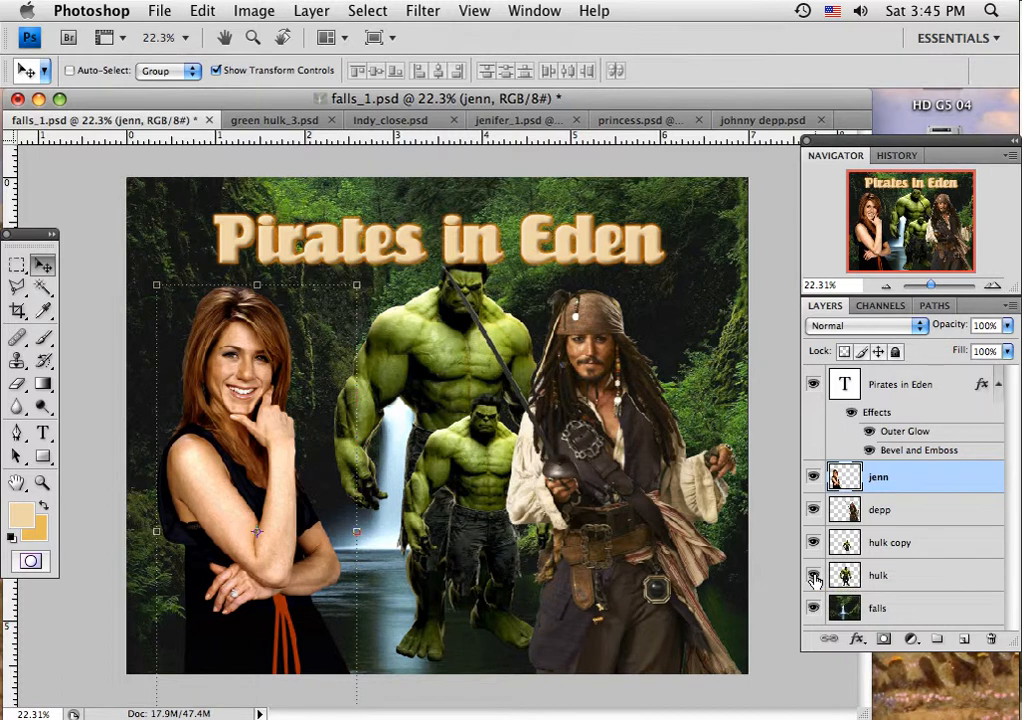
left_click(813, 577)
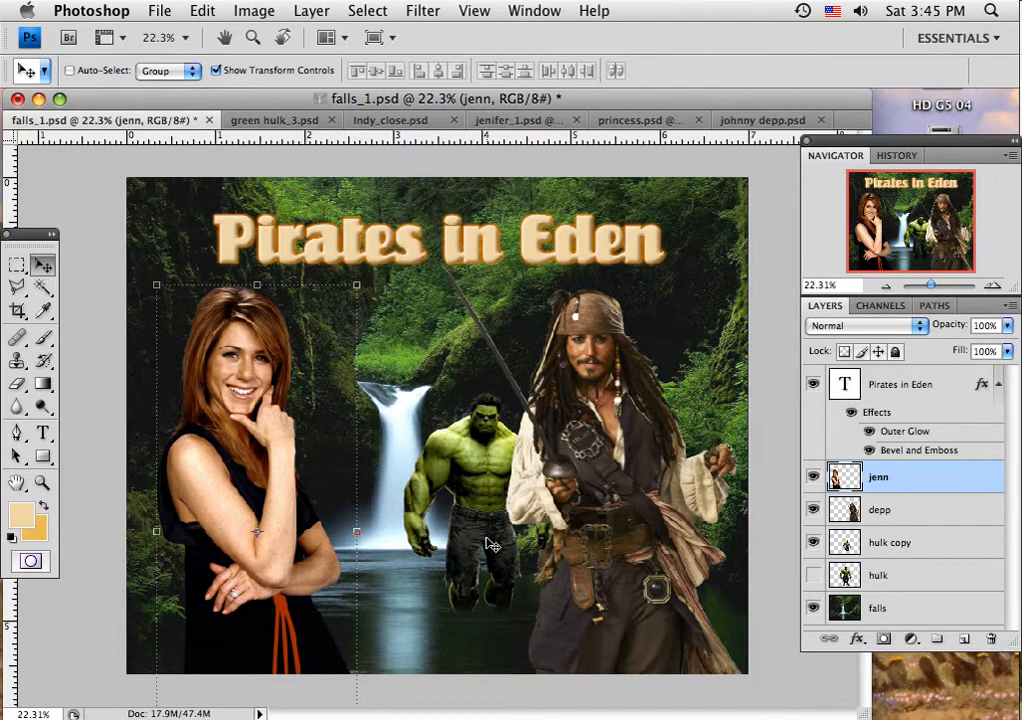
Step: Activate the Polygonal Lasso tool
left_click(17, 287)
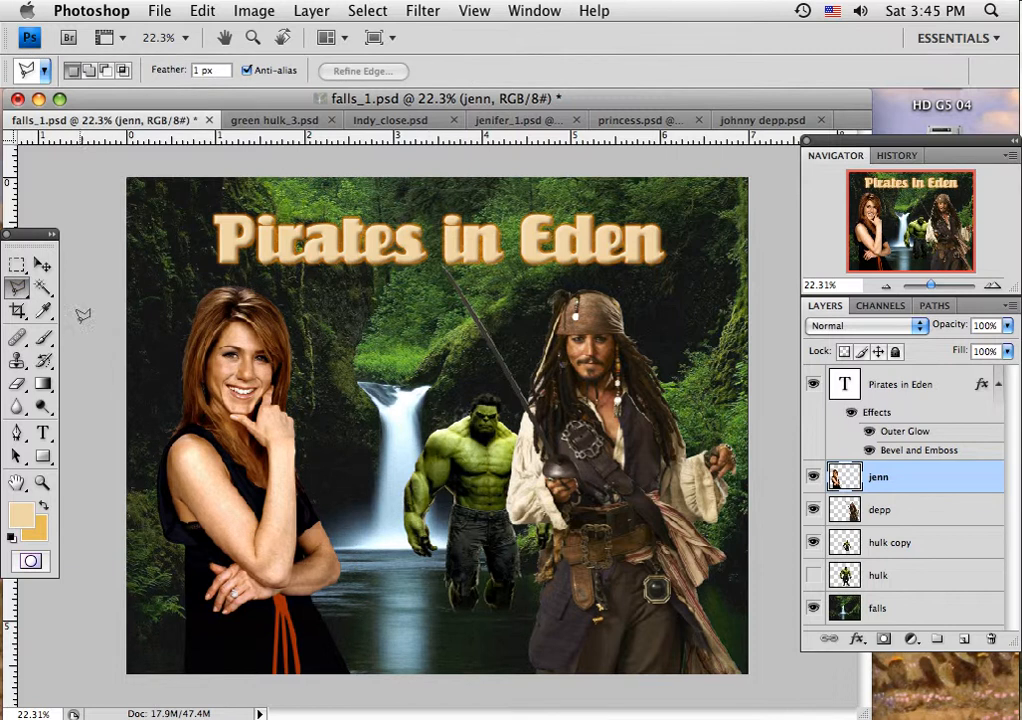